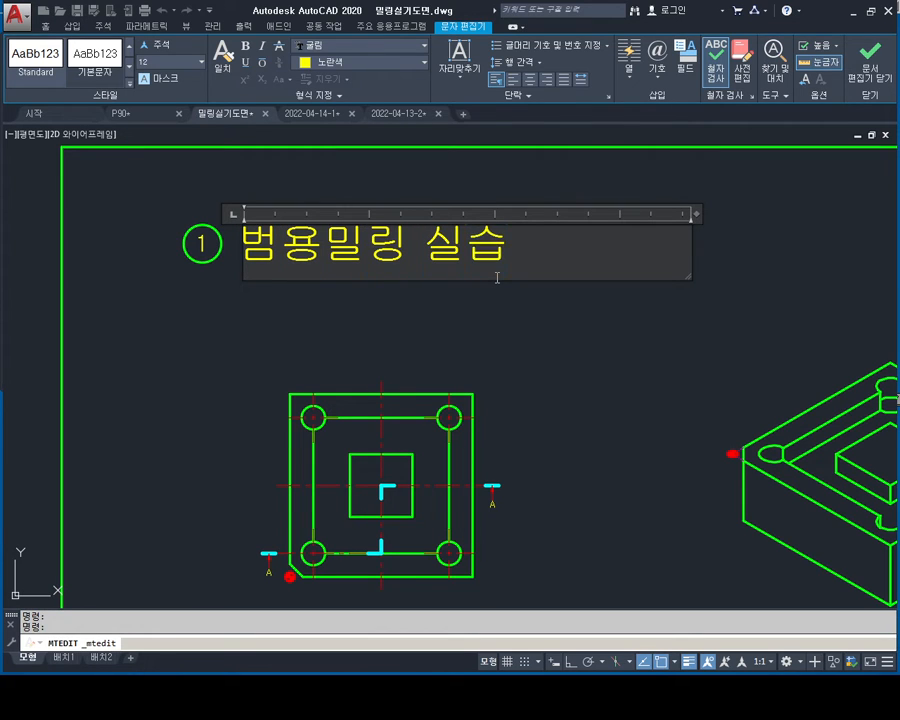
# Step: Finish editing the title text 범용밀링 실습 above the plan view
pyautogui.click(488, 424)
pyautogui.moveTo(562, 455)
pyautogui.mouseDown(button='middle')
pyautogui.moveTo(458, 211)
pyautogui.moveTo(448, 264)
pyautogui.mouseUp(button='middle')
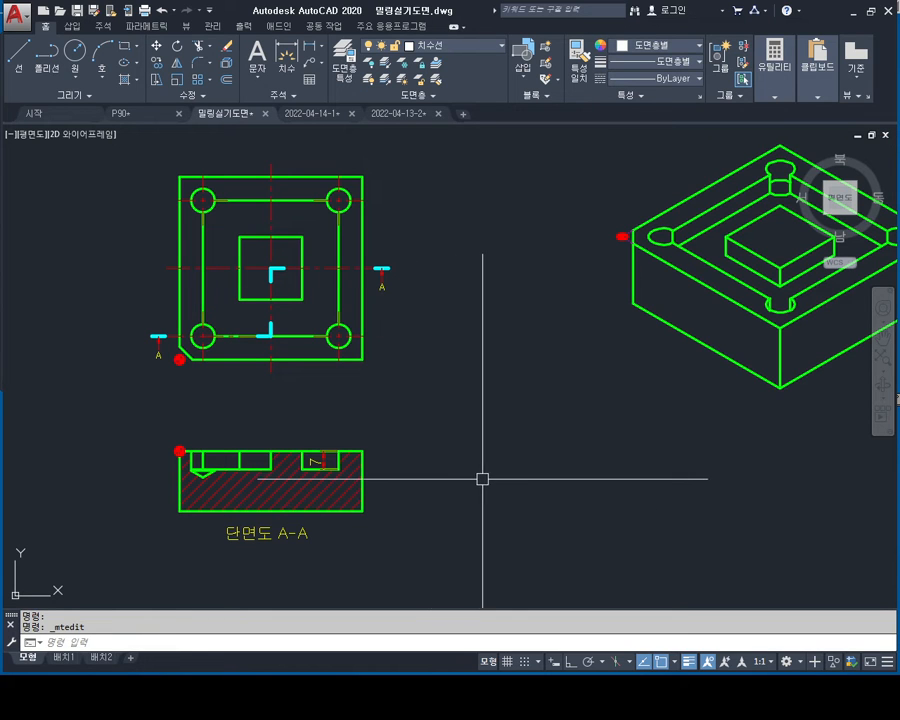
pyautogui.scroll(-2, 522, 456)
pyautogui.scroll(2, 569, 464)
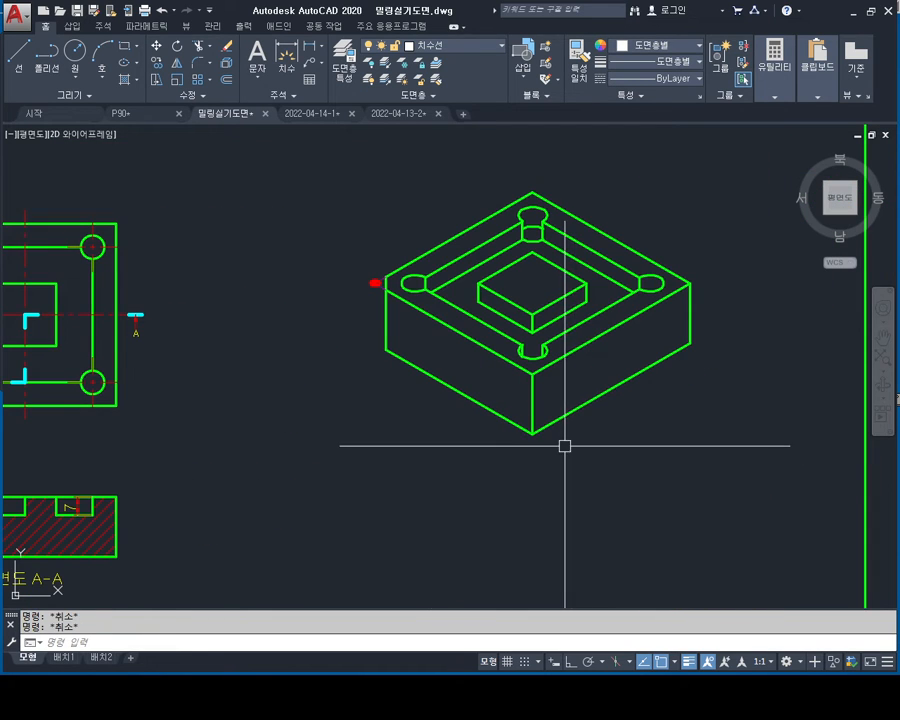
pyautogui.press('Return')
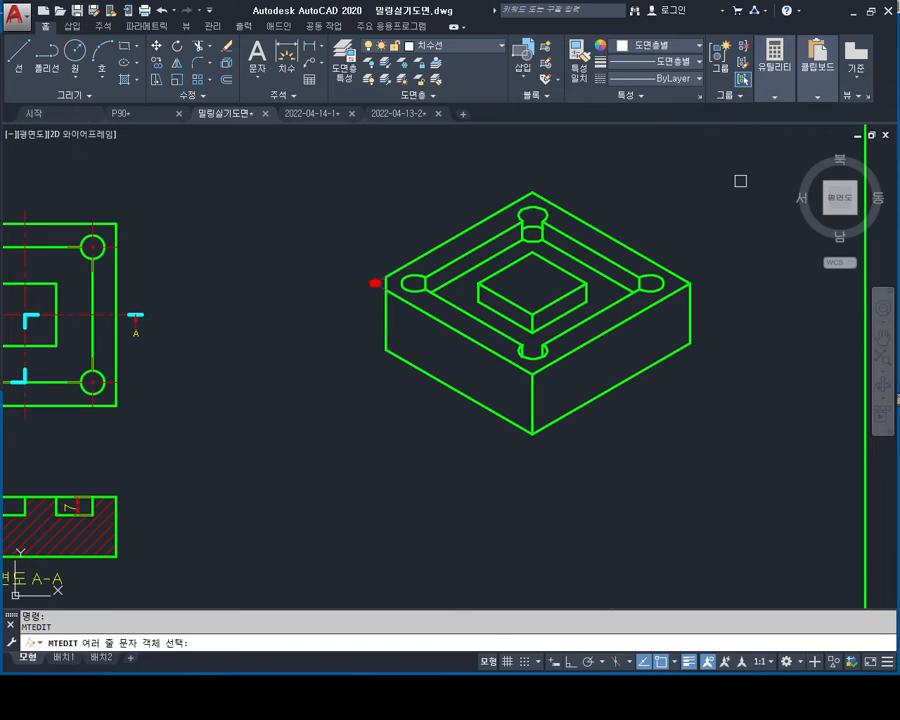
pyautogui.press('Escape')
pyautogui.press('Escape')
pyautogui.write('ㅡ')
pyautogui.press('Return')
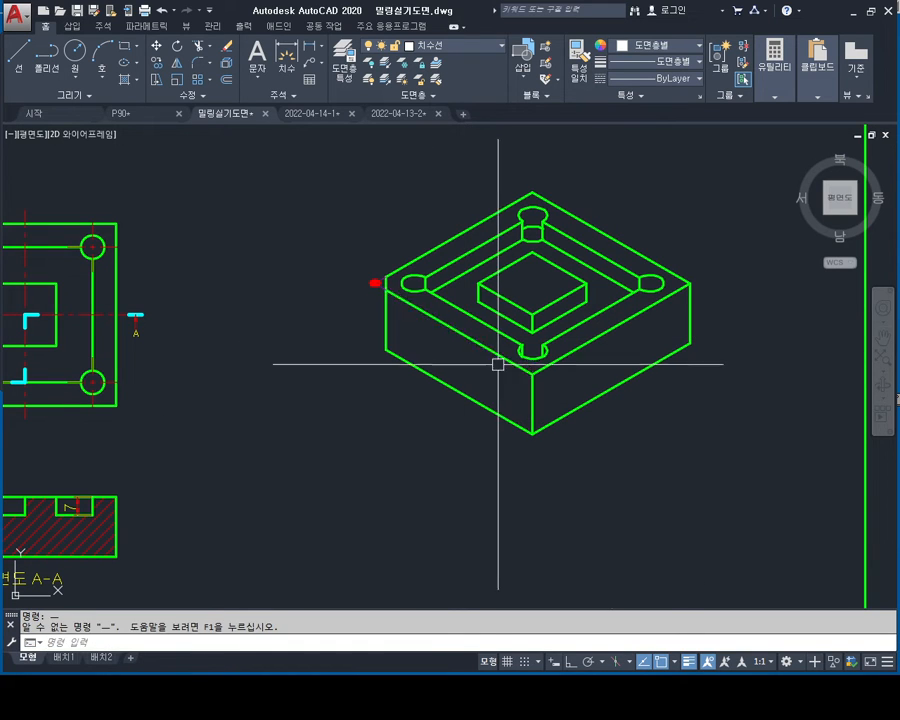
# Step: Move the whole isometric view, including its red marker, to the empty area above the drawing frame
pyautogui.write('m')
pyautogui.press('Return')
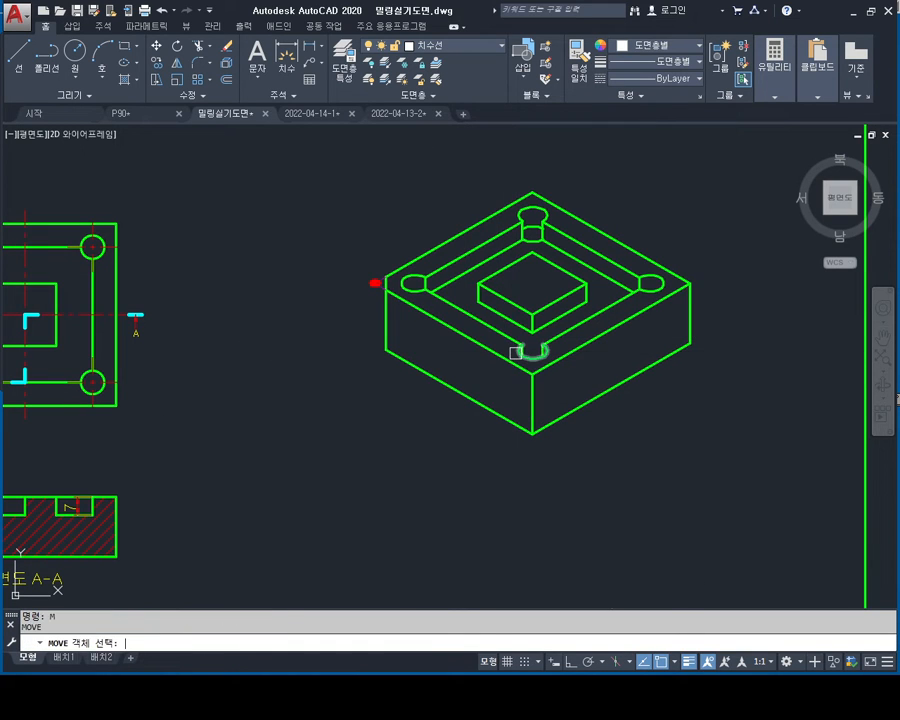
pyautogui.click(362, 434)
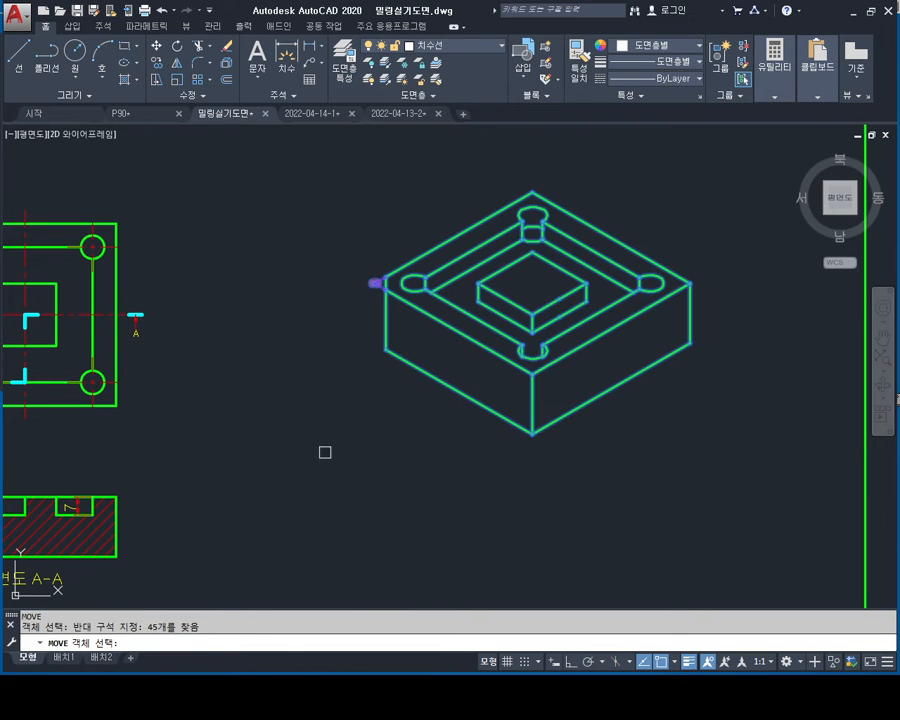
pyautogui.press('Return')
pyautogui.click(551, 310)
pyautogui.scroll(-4, 556, 286)
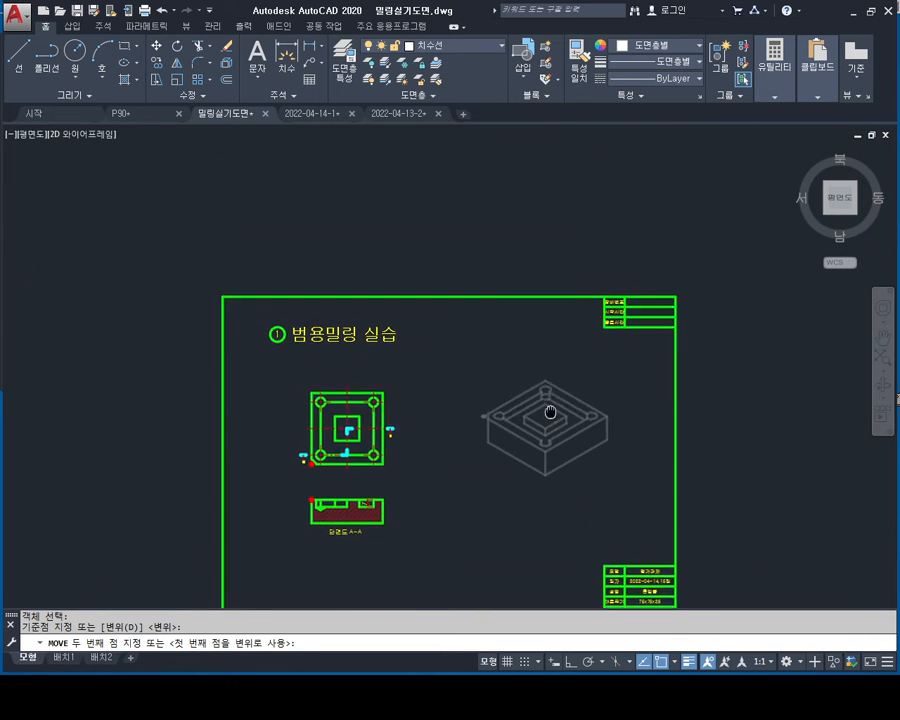
pyautogui.click(536, 203)
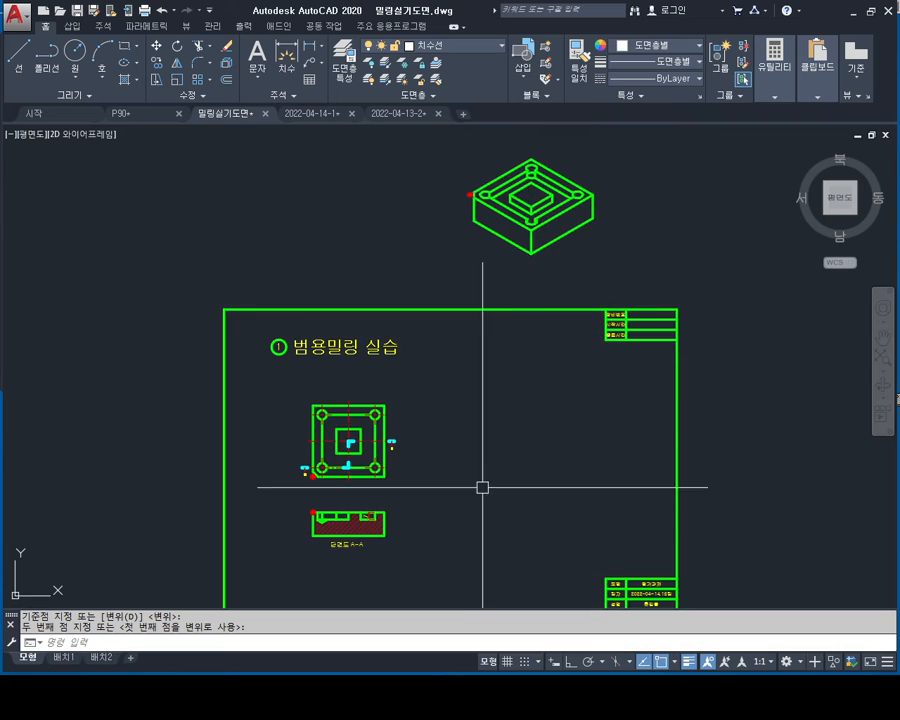
pyautogui.moveTo(482, 486); pyautogui.dragTo(497, 407, button='middle')
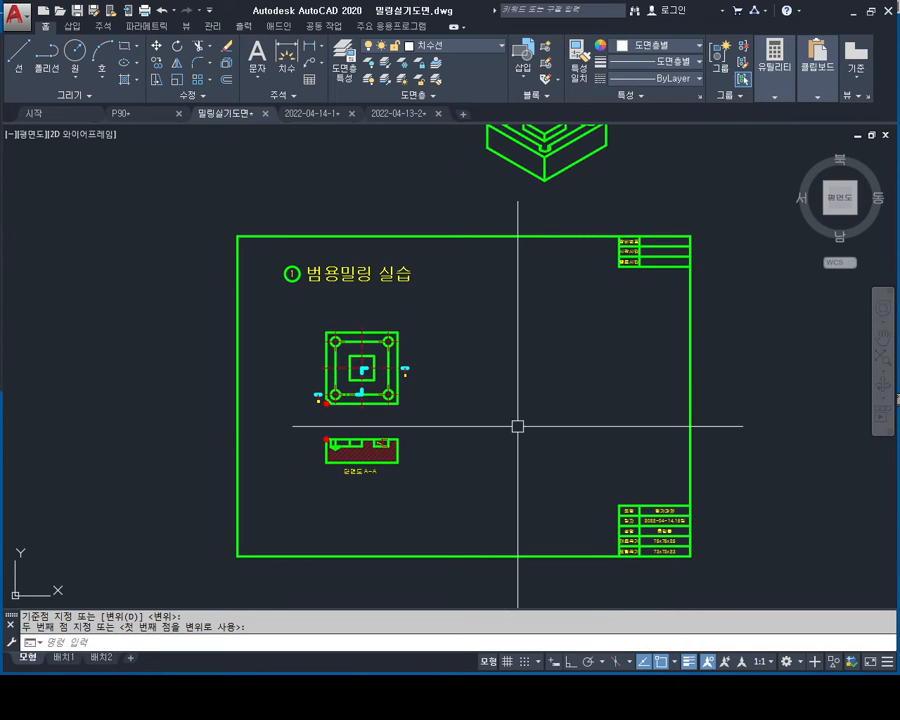
pyautogui.scroll(2, 392, 434)
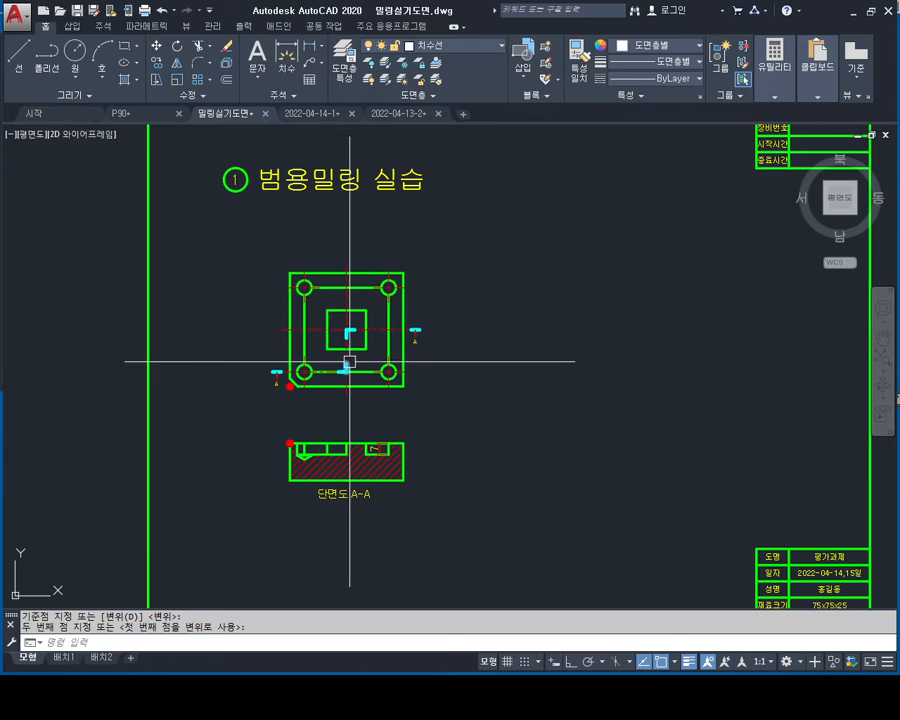
pyautogui.moveTo(349, 356); pyautogui.dragTo(419, 332, button='middle')
pyautogui.scroll(2, 419, 332)
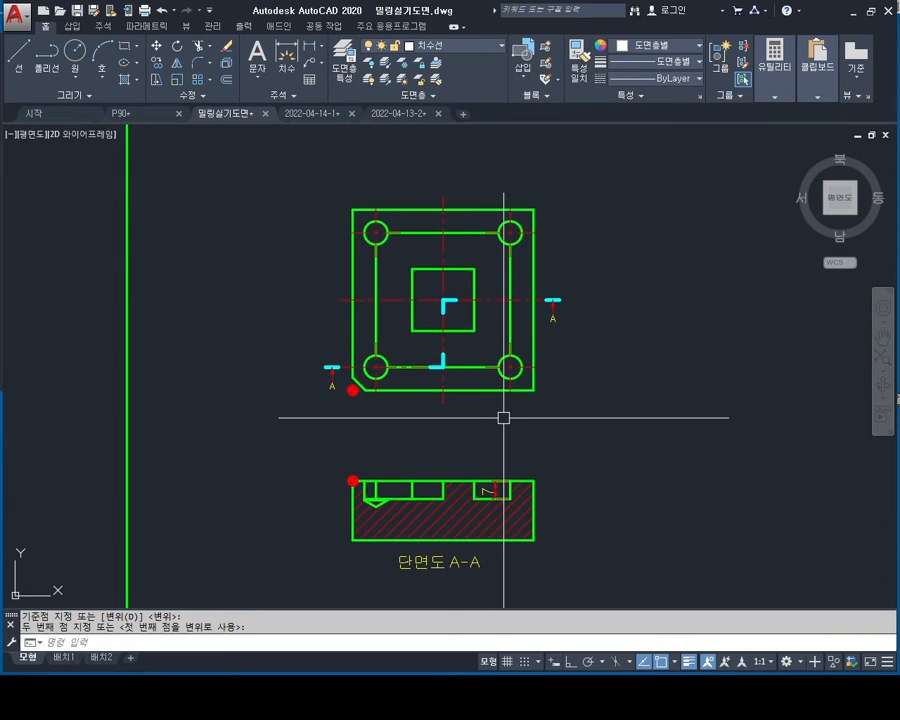
pyautogui.press('Escape')
pyautogui.click(600, 455)
pyautogui.click(298, 573)
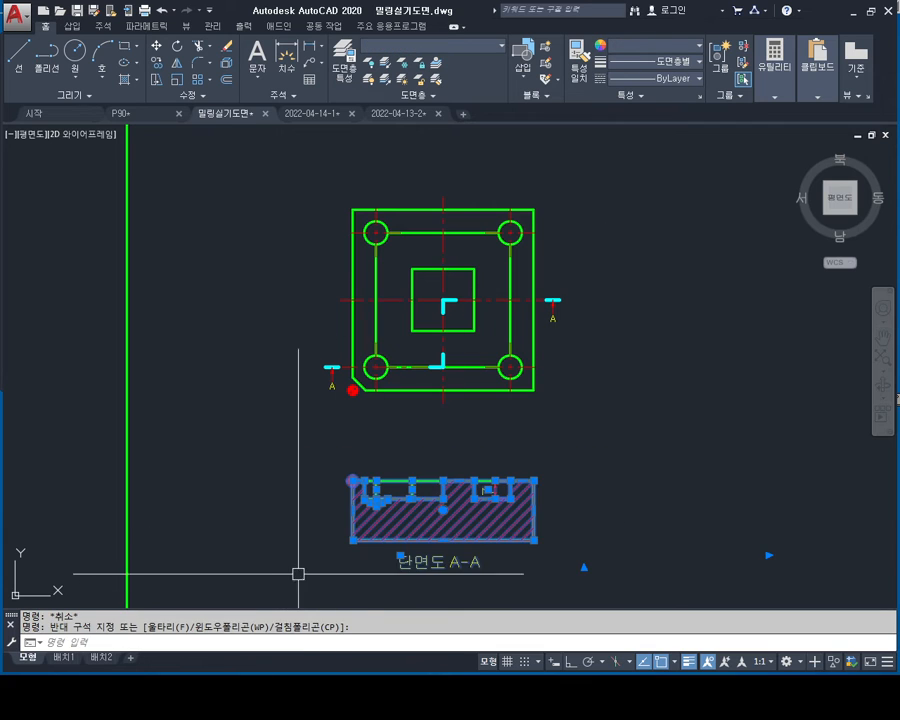
pyautogui.moveTo(516, 465); pyautogui.dragTo(526, 450, button='middle')
pyautogui.press('Escape')
# Step: Move the 단면도 A-A section view with its label out of the frame, to the empty area on its left
pyautogui.write('m')
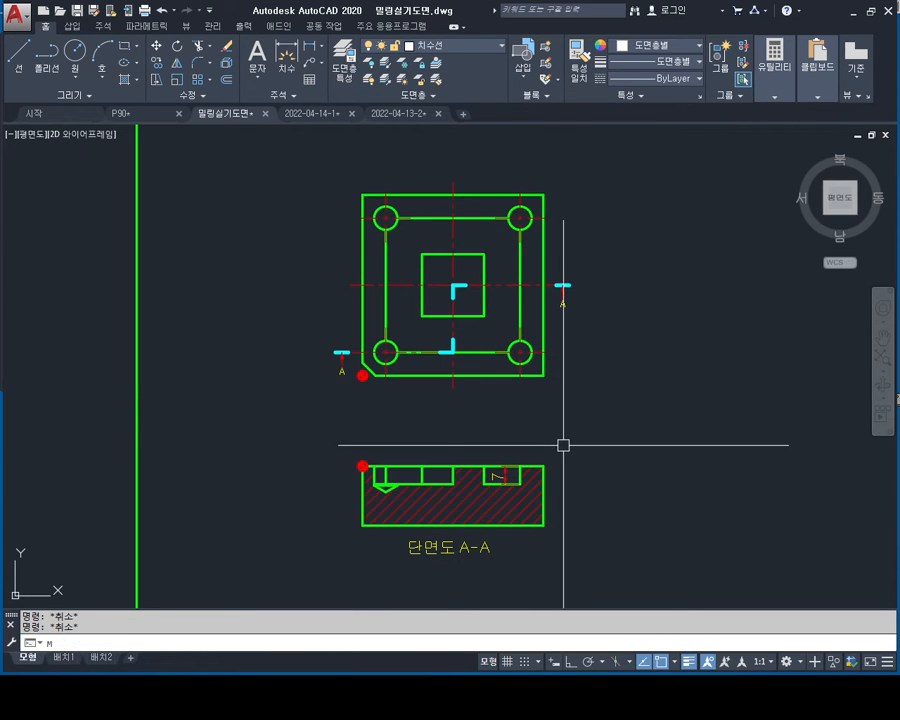
pyautogui.press('Return')
pyautogui.click(602, 396)
pyautogui.click(340, 577)
pyautogui.press('Return')
pyautogui.click(386, 498)
pyautogui.moveTo(177, 512); pyautogui.dragTo(460, 407, button='middle')
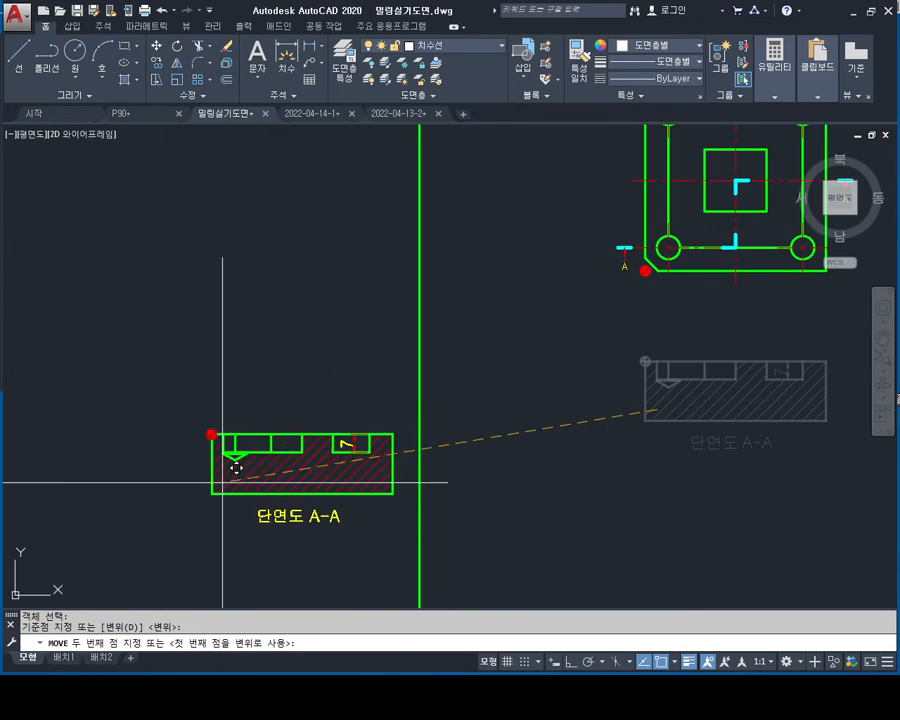
pyautogui.click(141, 481)
pyautogui.moveTo(663, 207); pyautogui.dragTo(546, 322, button='middle')
pyautogui.scroll(2, 546, 322)
pyautogui.moveTo(573, 430); pyautogui.dragTo(528, 348, button='middle')
pyautogui.scroll(3, 482, 415)
pyautogui.press('Escape')
pyautogui.press('Escape')
pyautogui.moveTo(411, 376); pyautogui.dragTo(408, 406, button='middle')
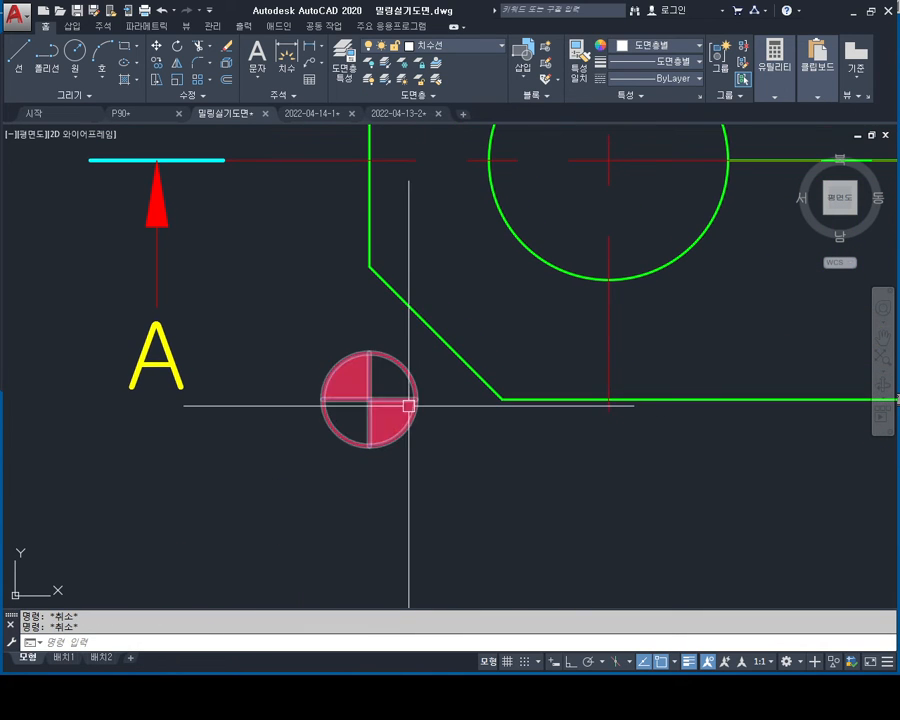
pyautogui.click(420, 342)
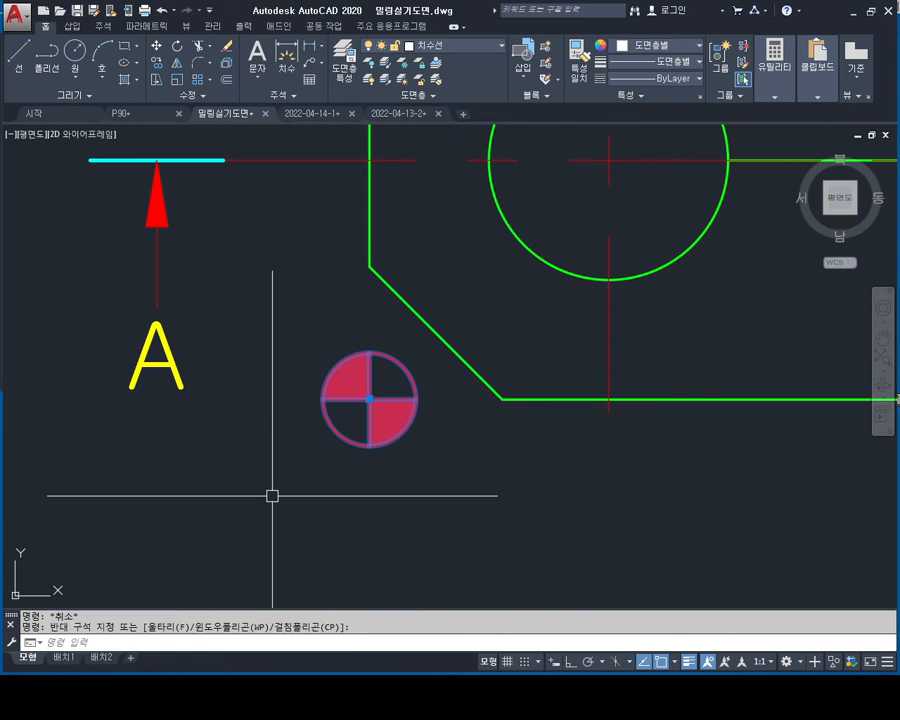
pyautogui.press('Escape')
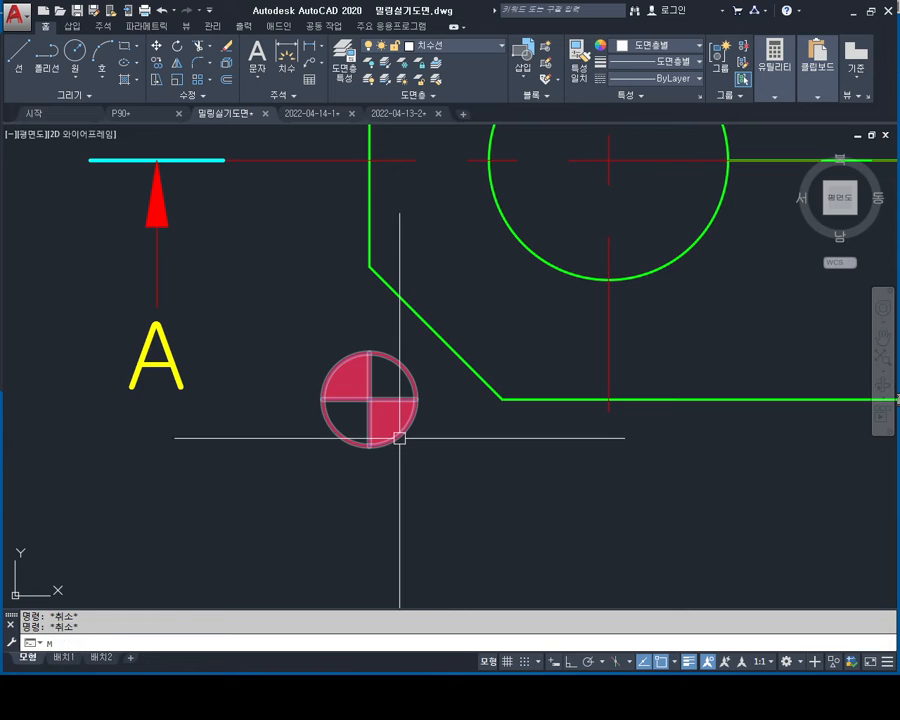
# Step: Move the red origin symbol from the plan view's chamfered corner to outside the frame, above the relocated section view
pyautogui.write('M')
pyautogui.press('Return')
pyautogui.click(422, 357)
pyautogui.click(314, 452)
pyautogui.click(414, 345)
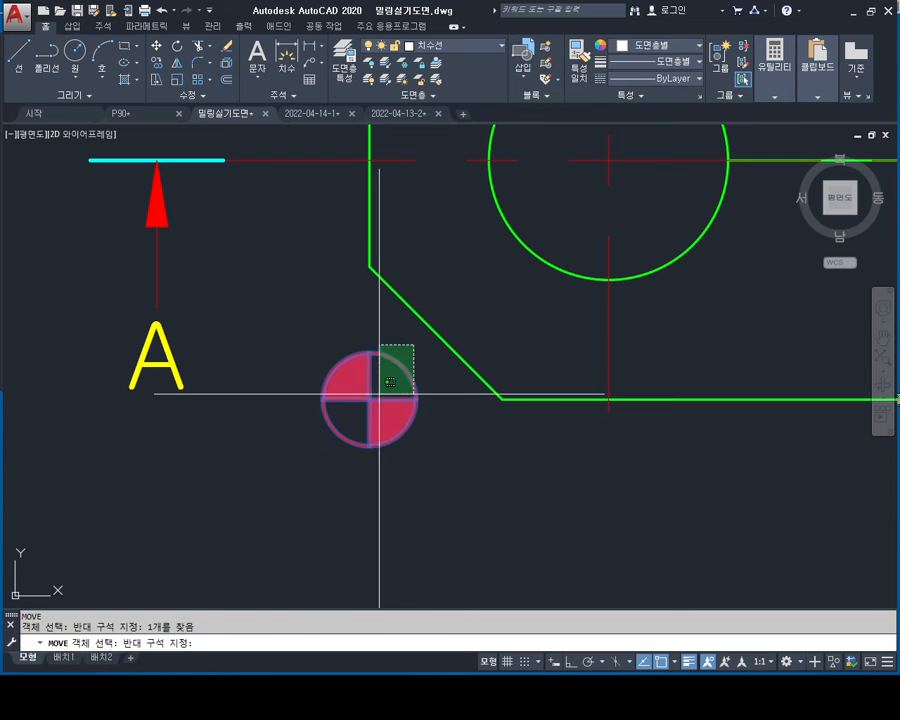
pyautogui.click(379, 394)
pyautogui.press('Return')
pyautogui.click(337, 408)
pyautogui.scroll(-5, 323, 460)
pyautogui.moveTo(313, 469); pyautogui.dragTo(460, 422, button='middle')
pyautogui.moveTo(406, 434); pyautogui.dragTo(466, 413, button='middle')
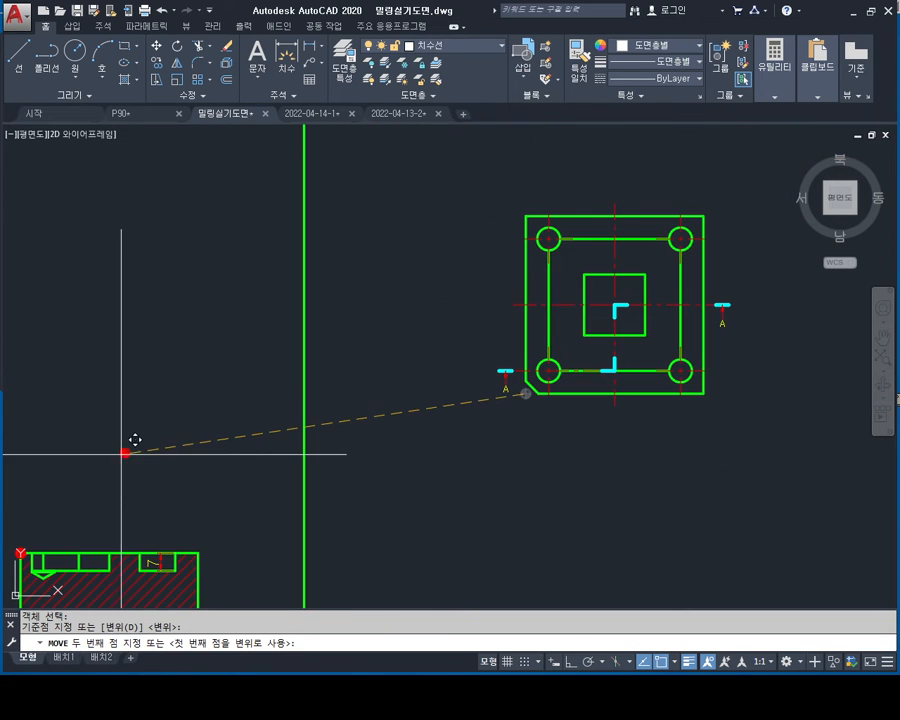
pyautogui.click(99, 479)
pyautogui.press('Escape')
pyautogui.scroll(4, 477, 362)
pyautogui.moveTo(560, 371); pyautogui.dragTo(456, 380, button='middle')
pyautogui.press('Escape')
pyautogui.click(446, 379)
pyautogui.click(315, 513)
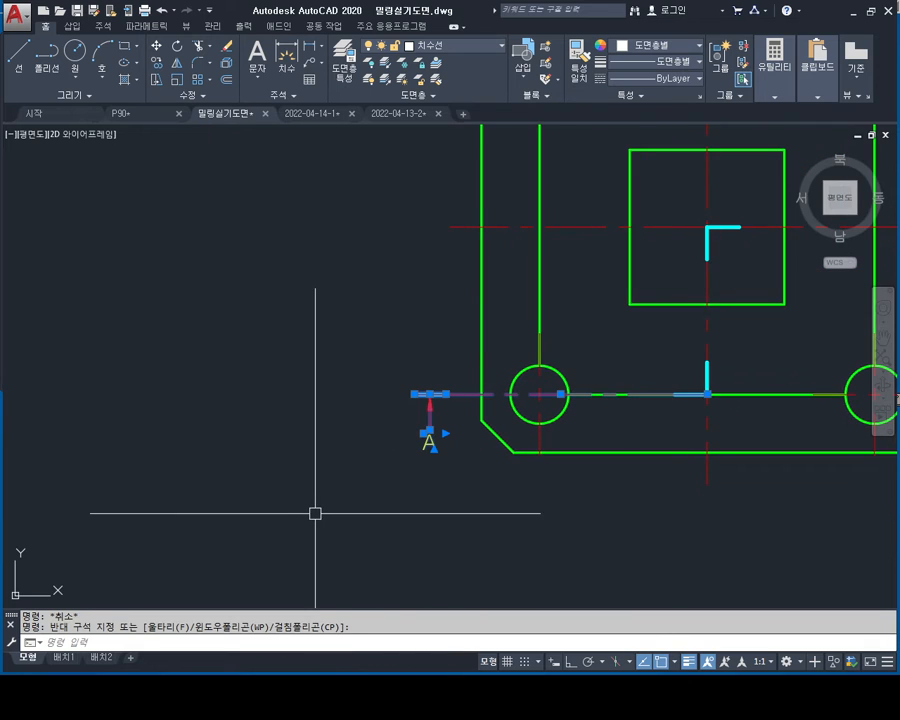
pyautogui.moveTo(444, 473); pyautogui.dragTo(297, 563, button='middle')
pyautogui.write('m')
pyautogui.press('Return')
pyautogui.click(505, 450)
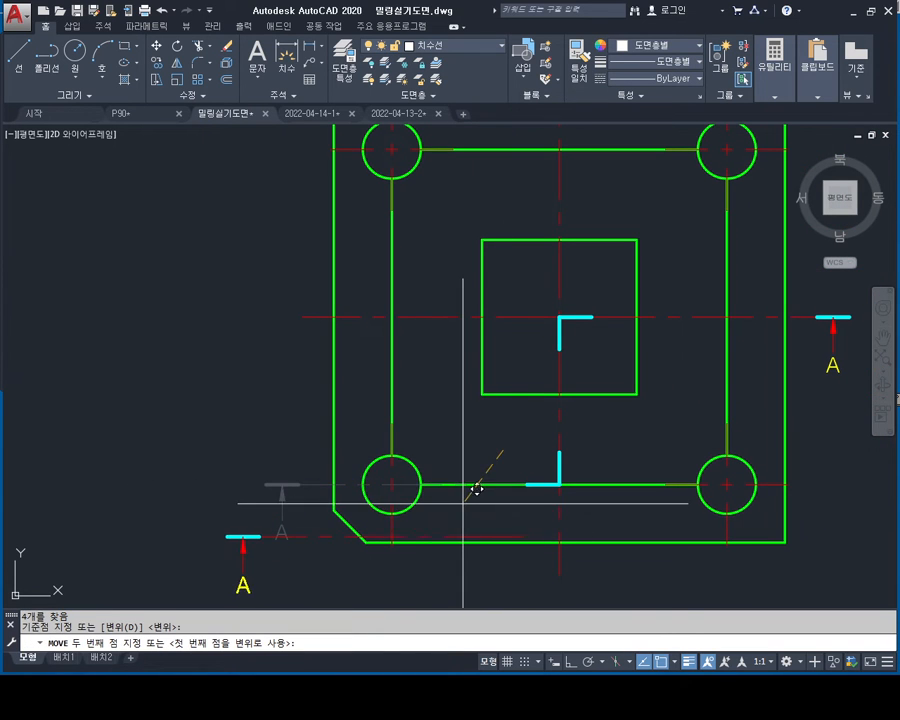
pyautogui.press('Escape')
# Step: Erase the section mark A at the plan view's lower-left corner together with its centre line
pyautogui.click(317, 440)
pyautogui.click(241, 567)
pyautogui.press('Delete')
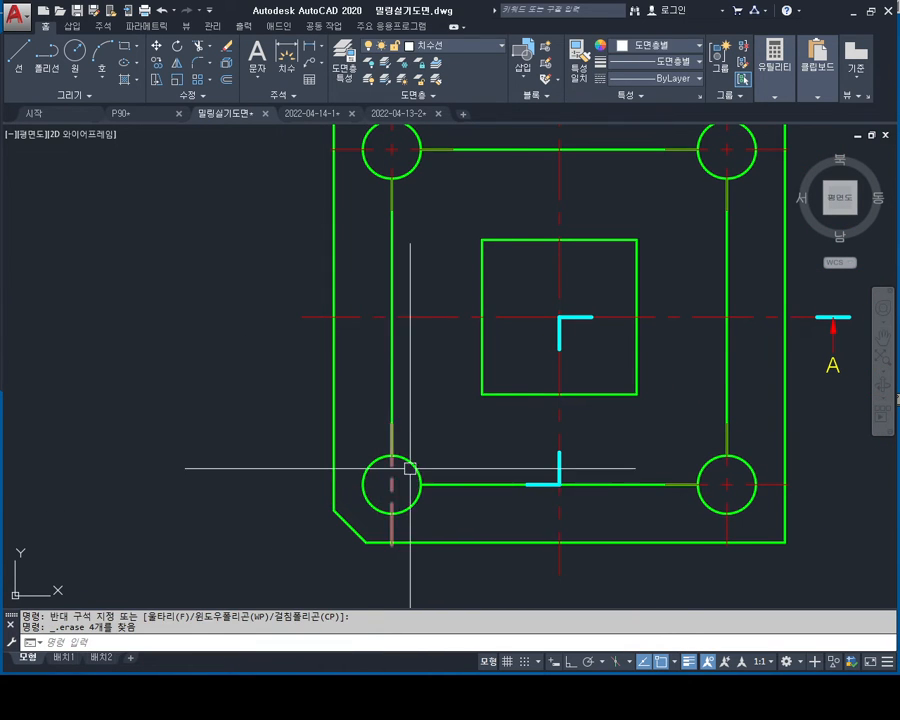
# Step: Erase the corner circles and the pocket's left edge in the plan view
pyautogui.click(414, 466)
pyautogui.moveTo(414, 466); pyautogui.dragTo(403, 518, button='middle')
pyautogui.press('Delete')
pyautogui.click(398, 249)
pyautogui.click(374, 335)
pyautogui.press('Delete')
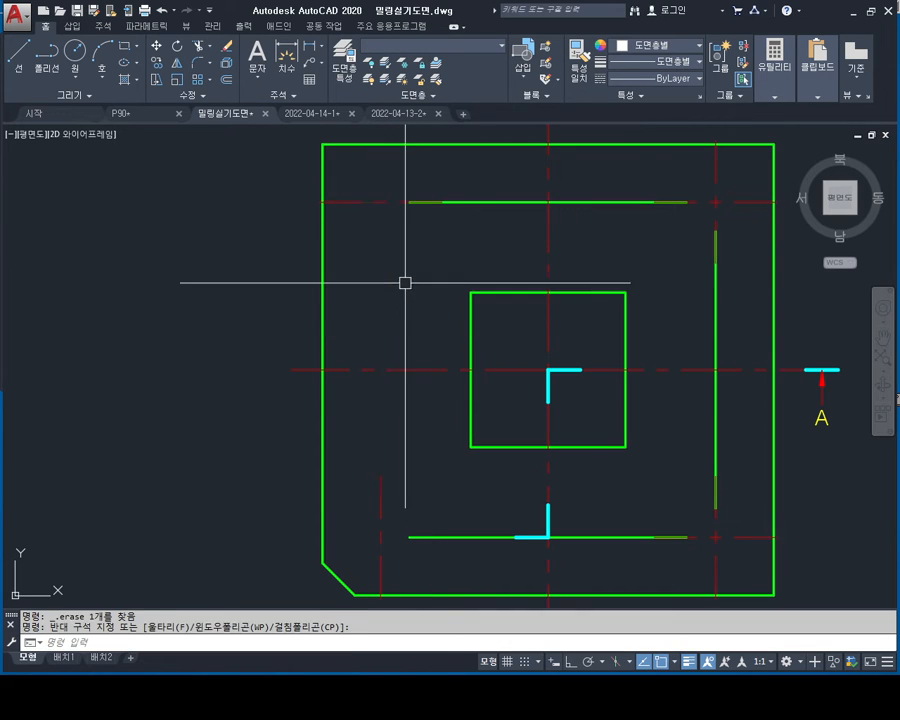
# Step: Erase the remaining pocket edges, the central square and the main centre lines inside the plan view's outline
pyautogui.click(438, 170)
pyautogui.click(412, 208)
pyautogui.press('Delete')
pyautogui.click(683, 245)
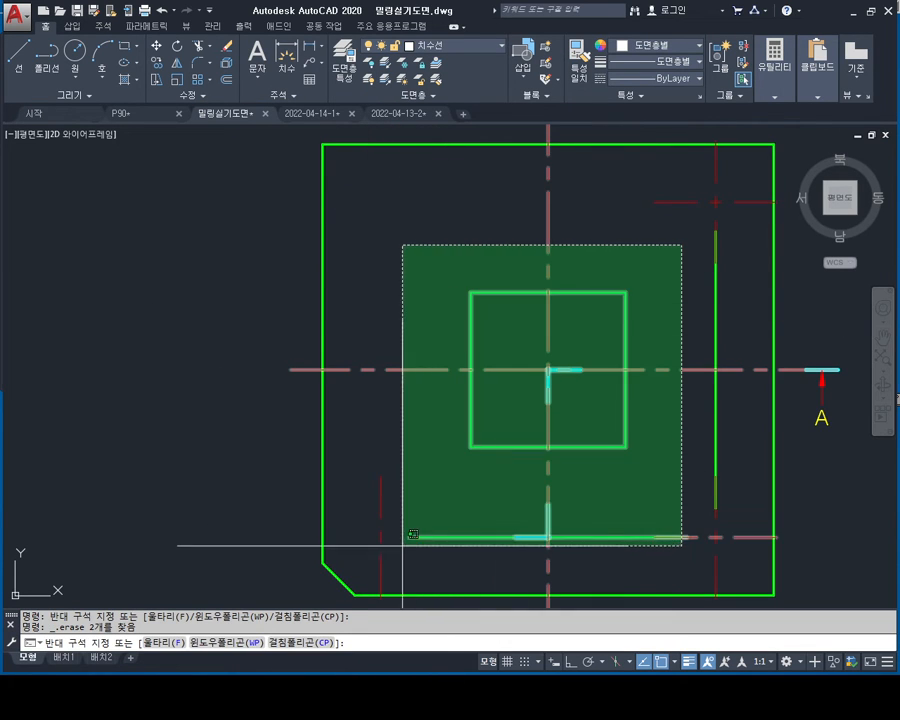
pyautogui.click(412, 535)
pyautogui.press('Delete')
# Step: Erase the section mark A beside the right edge of the plan view
pyautogui.moveTo(614, 418); pyautogui.dragTo(566, 458, button='middle')
pyautogui.moveTo(838, 372); pyautogui.dragTo(773, 349, button='middle')
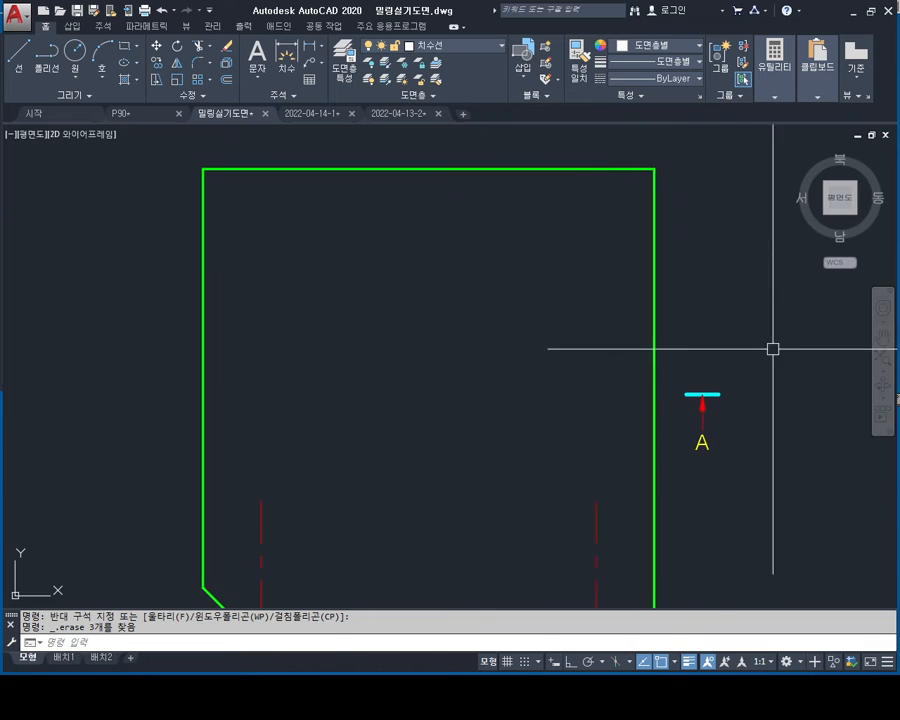
pyautogui.click(773, 349)
pyautogui.click(691, 494)
pyautogui.moveTo(714, 458); pyautogui.dragTo(713, 378, button='middle')
pyautogui.press('Delete')
# Step: Erase the two leftover vertical centre lines near the lower corners of the plan view
pyautogui.click(640, 384)
pyautogui.click(586, 441)
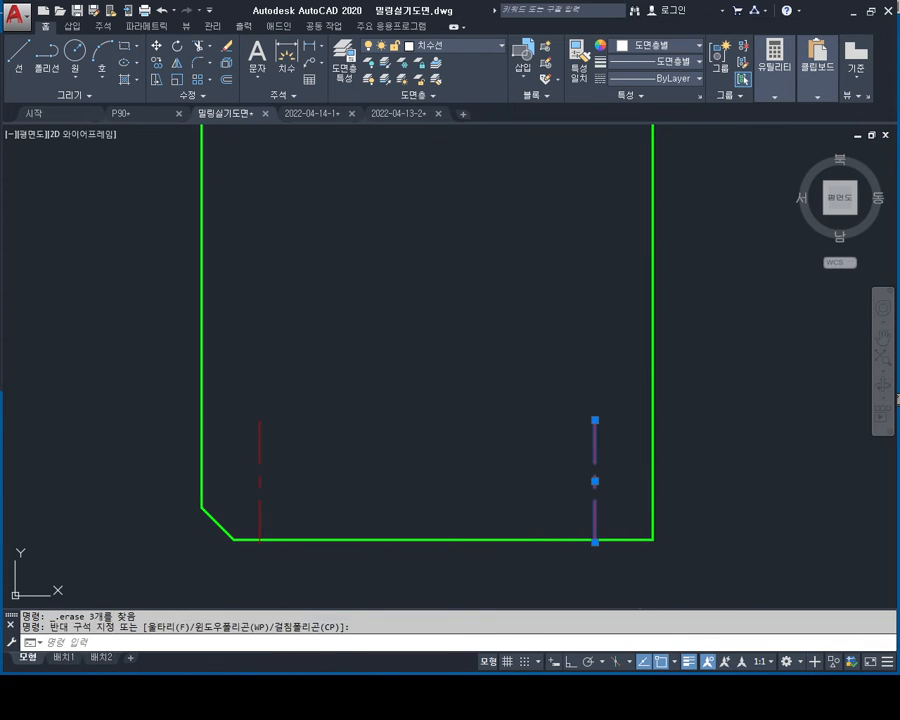
pyautogui.press('Delete')
pyautogui.click(370, 352)
pyautogui.click(248, 444)
pyautogui.press('Delete')
# Step: Fillet the outline's left and bottom edges with radius 0 so they meet in a sharp corner
pyautogui.moveTo(330, 400); pyautogui.dragTo(374, 406, button='middle')
pyautogui.moveTo(394, 456); pyautogui.dragTo(394, 400, button='middle')
pyautogui.press('Escape')
pyautogui.press('Escape')
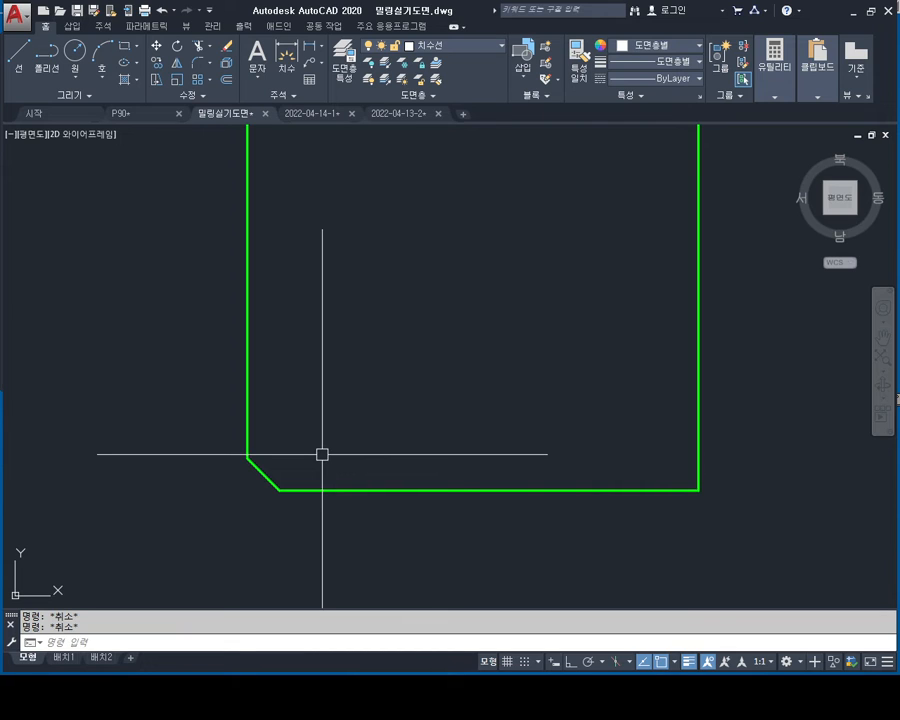
pyautogui.write('f')
pyautogui.press('Return')
pyautogui.write('r')
pyautogui.press('Return')
pyautogui.write('0')
pyautogui.press('Return')
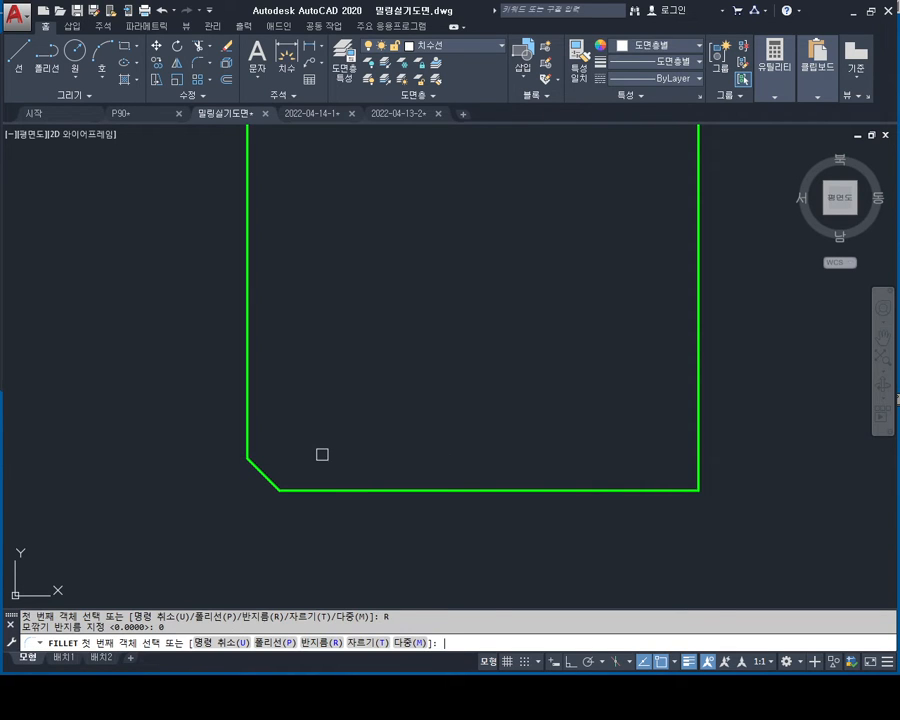
pyautogui.click(245, 436)
pyautogui.click(296, 489)
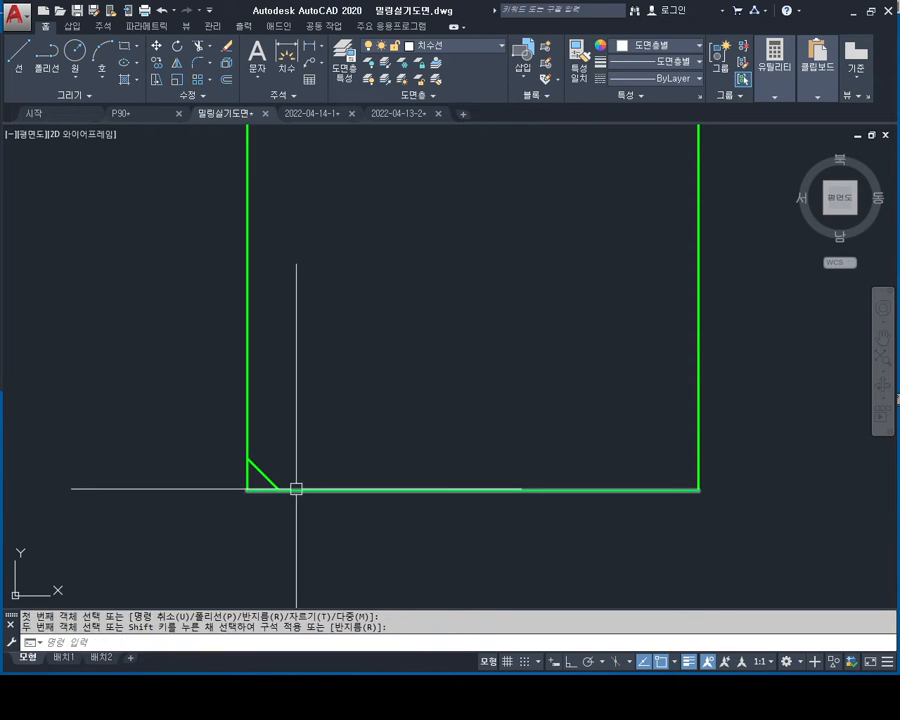
# Step: Erase the leftover chamfer line at the outline's lower-left corner
pyautogui.press('Escape')
pyautogui.click(267, 478)
pyautogui.press('Delete')
# Step: Add a linear dimension for the square's width below its bottom edge
pyautogui.moveTo(366, 352); pyautogui.dragTo(386, 347, button='middle')
pyautogui.click(288, 58)
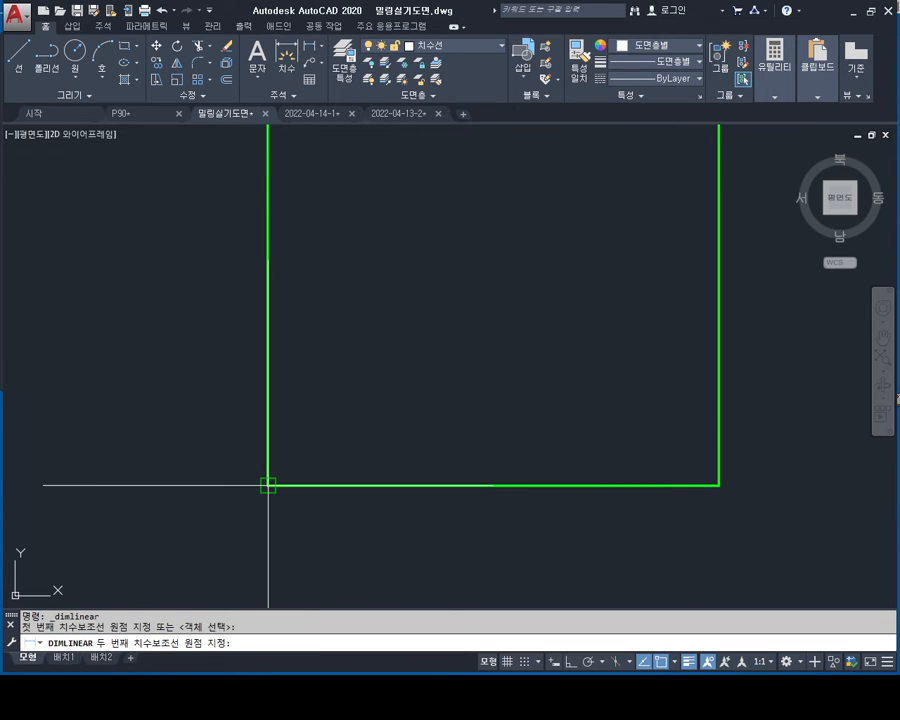
pyautogui.click(718, 486)
pyautogui.click(668, 566)
# Step: Add a vertical linear dimension for the square's height beside its right edge
pyautogui.scroll(-5, 620, 598)
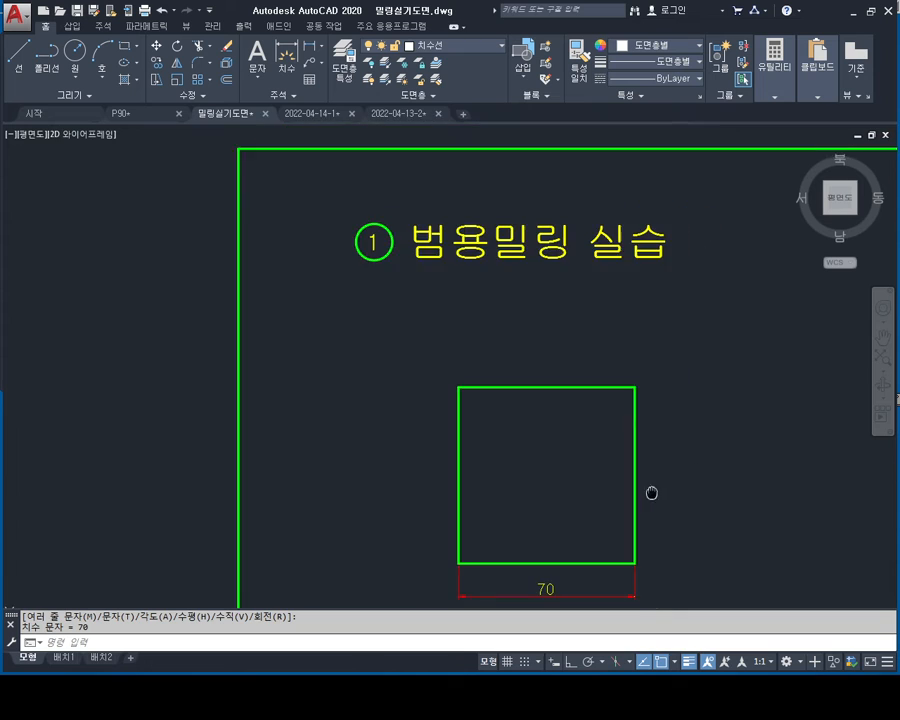
pyautogui.moveTo(628, 422); pyautogui.dragTo(562, 343, button='middle')
pyautogui.press('Escape')
pyautogui.press('space')
pyautogui.scroll(4, 584, 400)
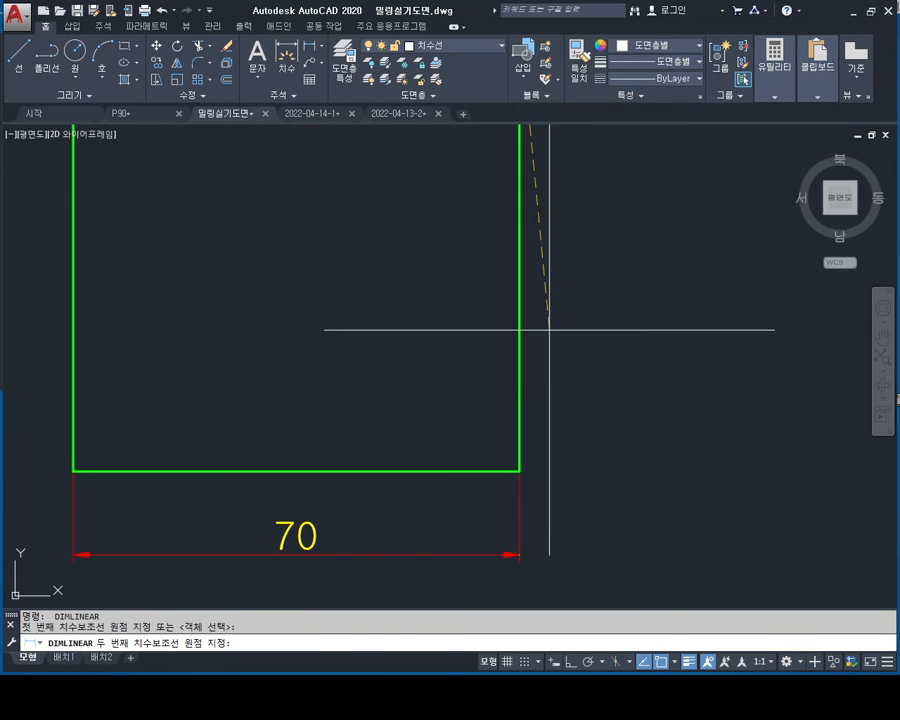
pyautogui.click(520, 470)
pyautogui.click(652, 410)
pyautogui.press('Escape')
pyautogui.press('Escape')
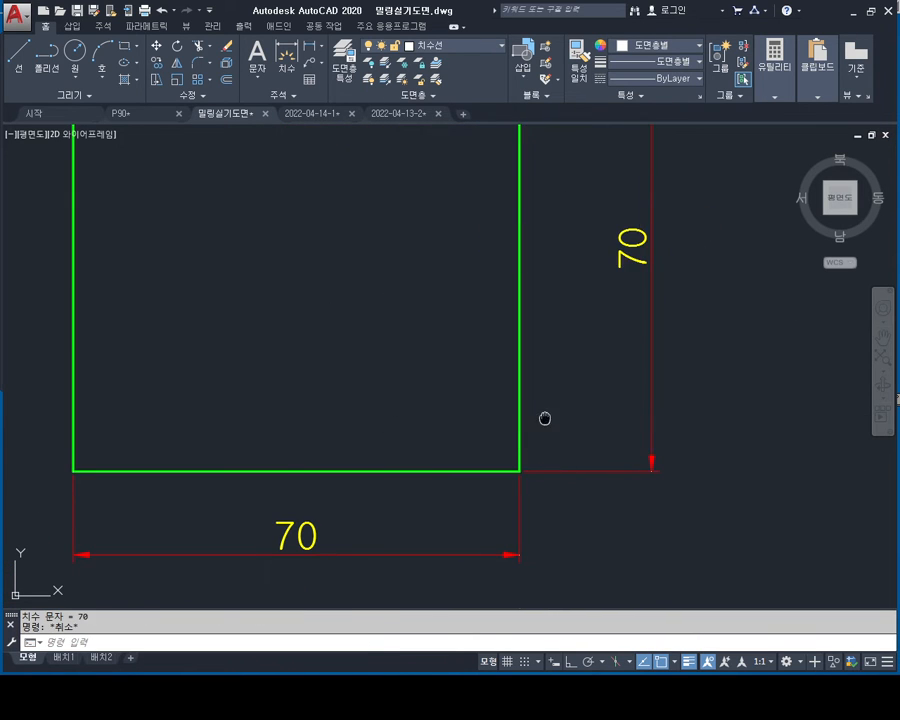
pyautogui.moveTo(567, 433); pyautogui.dragTo(600, 437, button='middle')
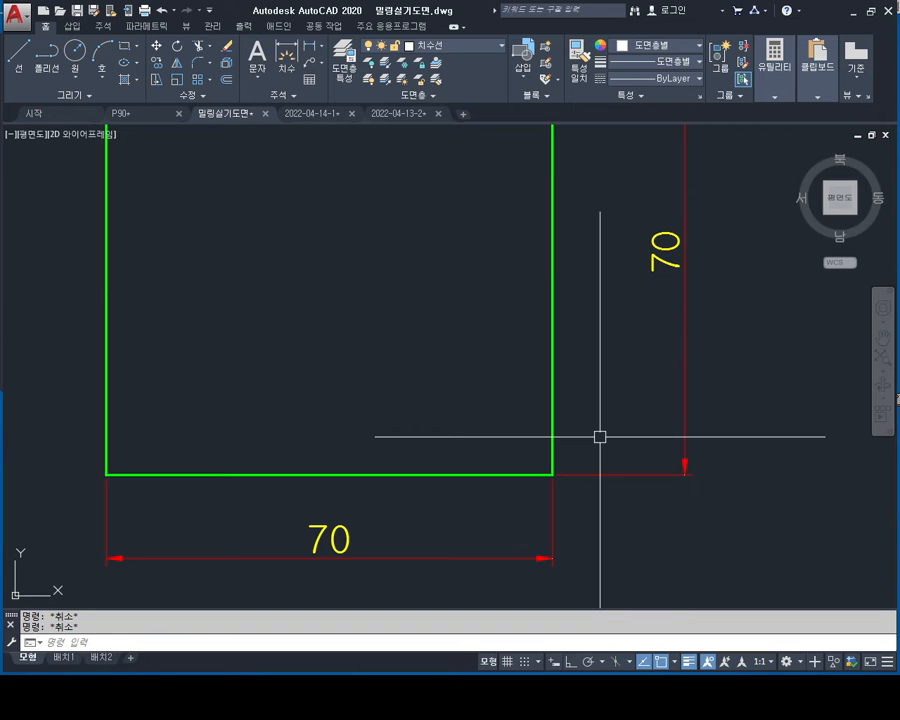
pyautogui.scroll(-4, 492, 400)
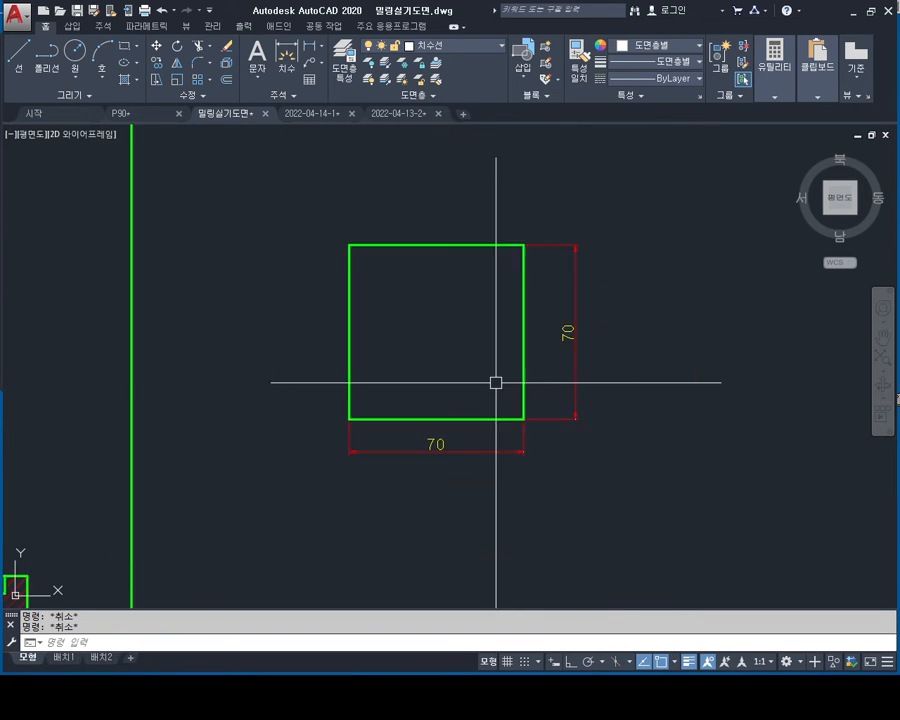
# Step: Offset the square's right edge inward by a distance of 1
pyautogui.scroll(2, 494, 380)
pyautogui.moveTo(494, 380); pyautogui.dragTo(522, 440, button='middle')
pyautogui.write('o')
pyautogui.press('Return')
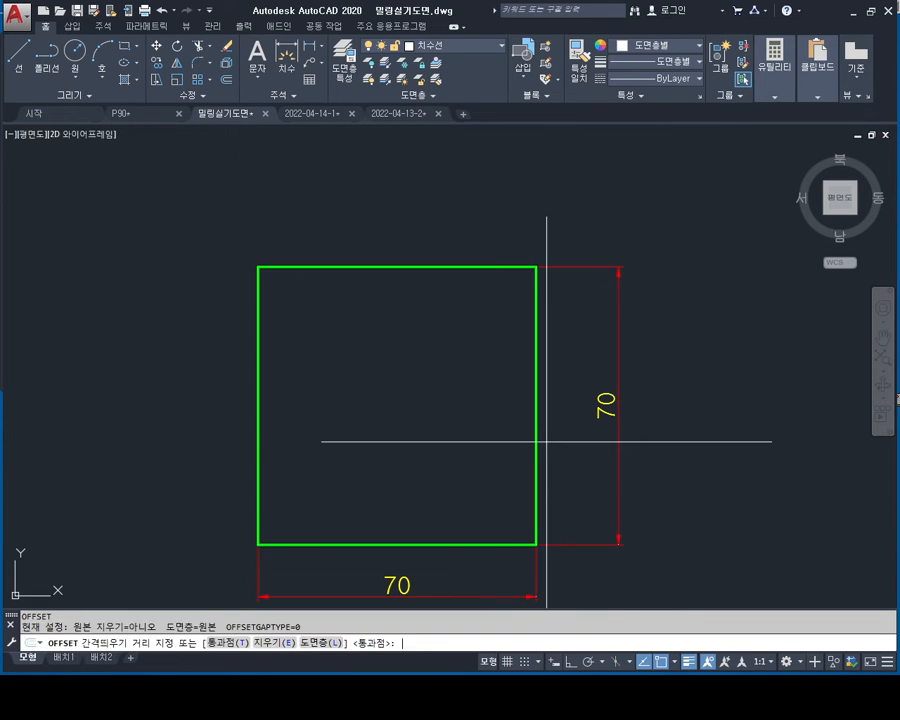
pyautogui.press('Return')
pyautogui.press('Escape')
pyautogui.press('Escape')
pyautogui.press('Escape')
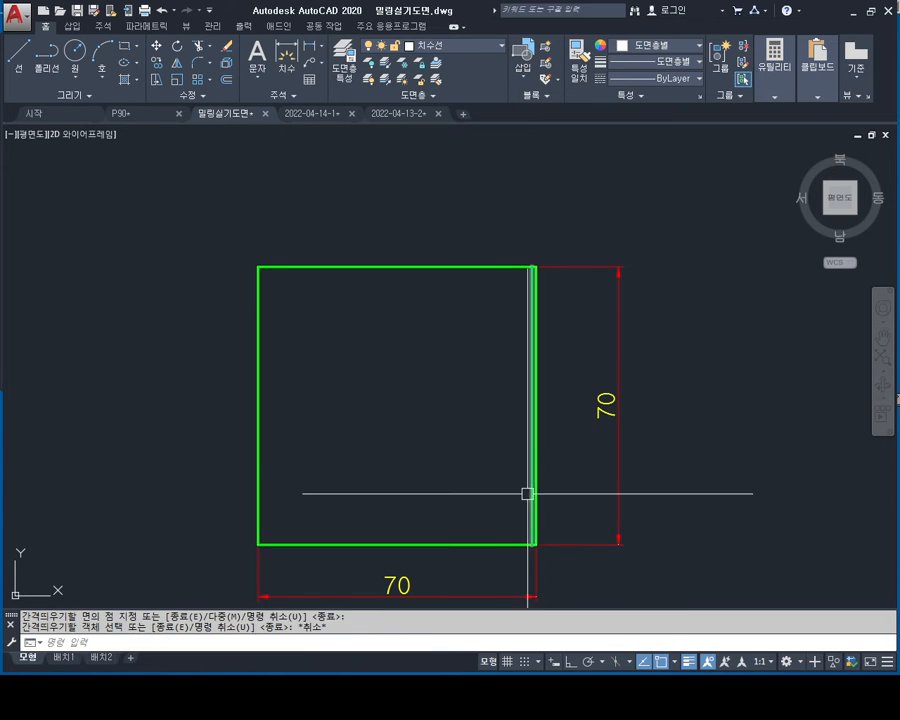
# Step: Erase the original outer right edge, keeping the offset line as the outline's new right side
pyautogui.scroll(5, 526, 440)
pyautogui.press('Delete')
pyautogui.moveTo(548, 416); pyautogui.dragTo(538, 345, button='middle')
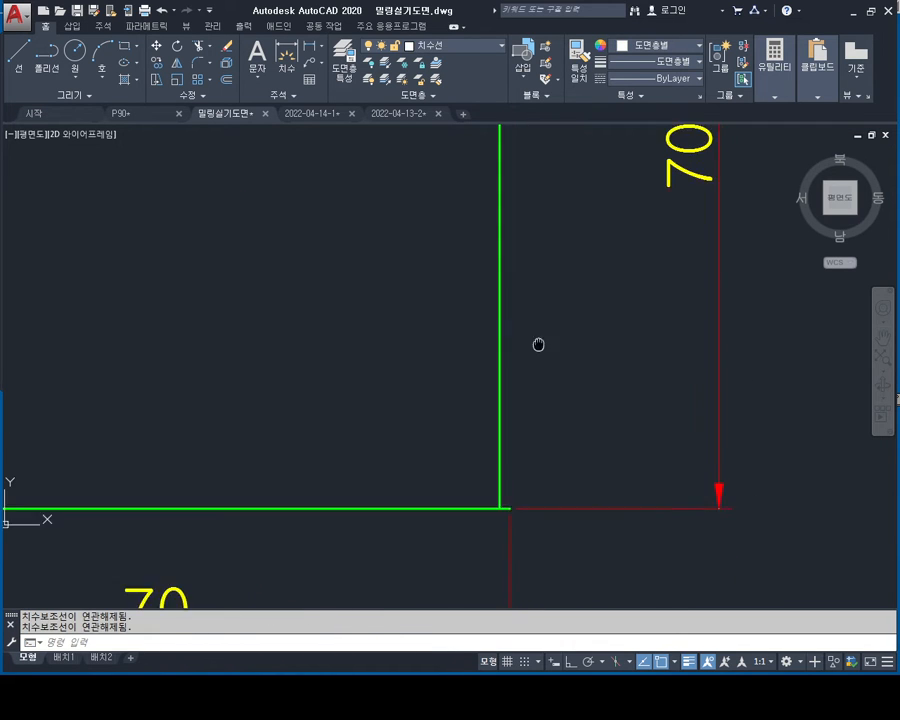
pyautogui.press('Escape')
pyautogui.press('Escape')
# Step: Trim the overhanging ends of the bottom and top edges beyond the new right edge
pyautogui.scroll(2, 515, 515)
pyautogui.write('tr')
pyautogui.press('space')
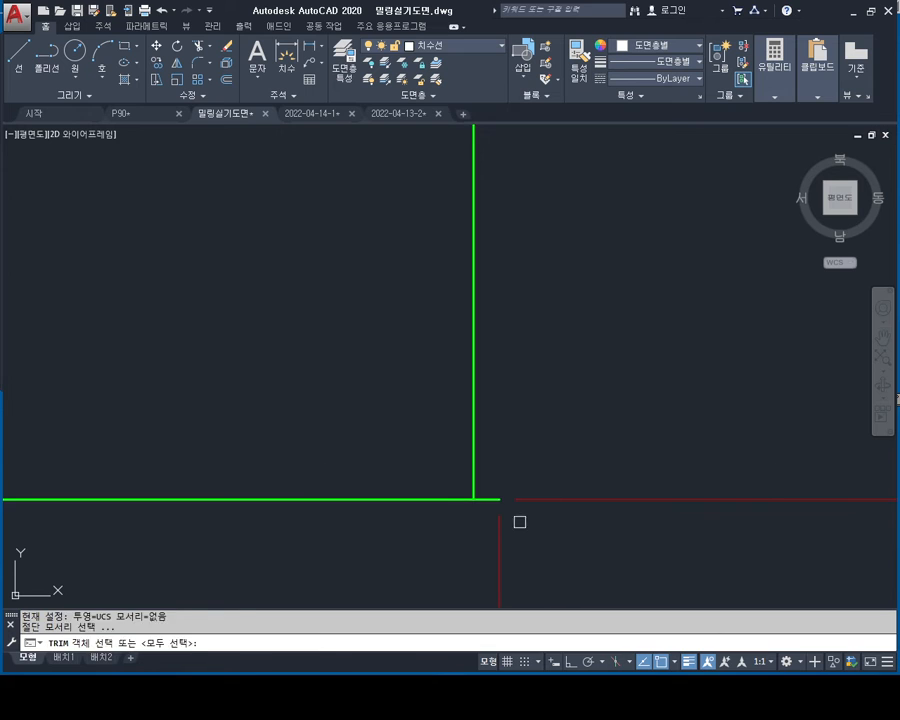
pyautogui.press('space')
pyautogui.scroll(-3, 488, 500)
pyautogui.moveTo(490, 188); pyautogui.dragTo(478, 338, button='middle')
pyautogui.click(477, 315)
pyautogui.scroll(5, 477, 315)
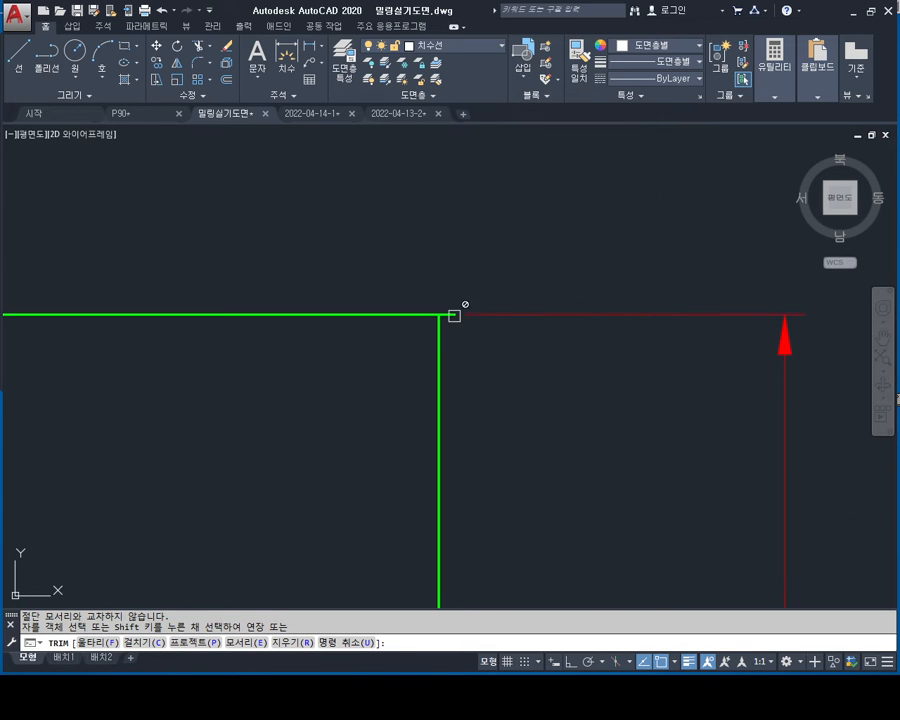
pyautogui.click(454, 315)
pyautogui.scroll(-8, 457, 346)
pyautogui.moveTo(476, 404); pyautogui.dragTo(482, 195, button='middle')
pyautogui.scroll(5, 496, 402)
pyautogui.press('Escape')
# Step: Stretch the width dimension's right extension origin to the outline's new lower-right corner
pyautogui.click(410, 436)
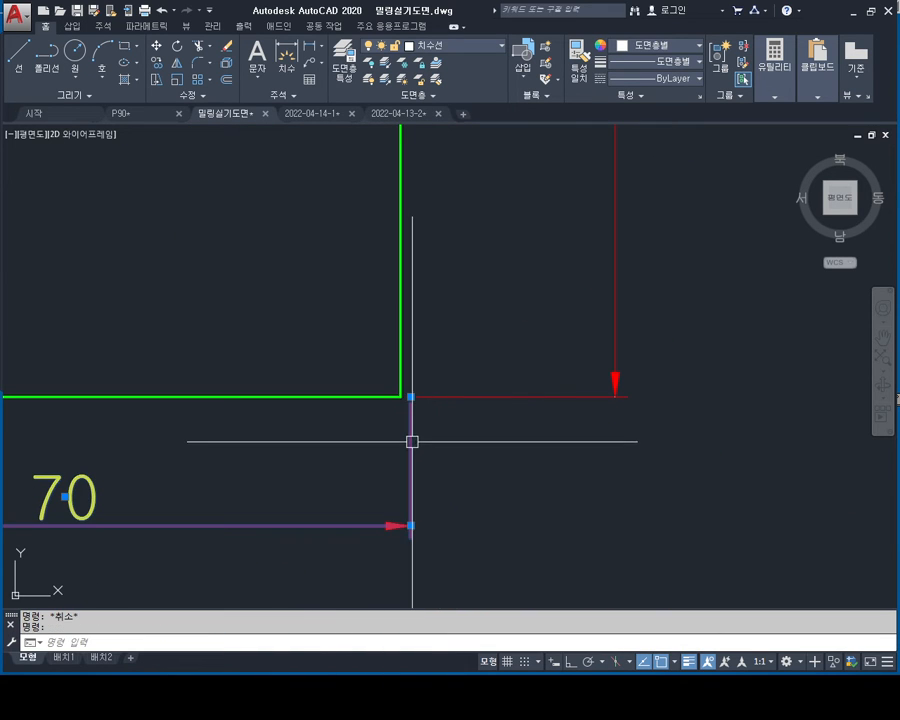
pyautogui.click(410, 397)
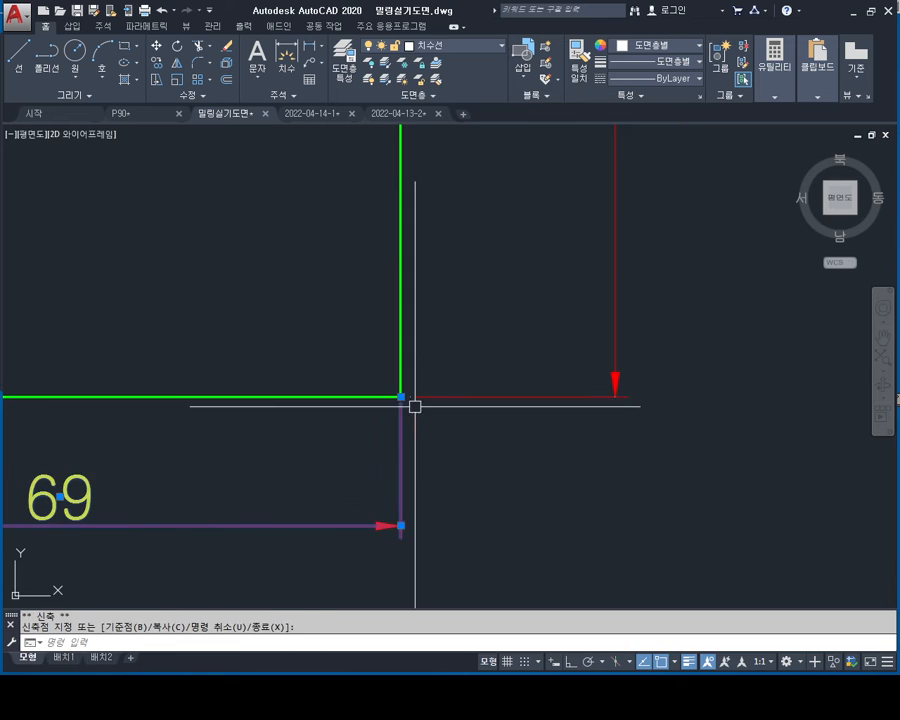
pyautogui.press('Escape')
pyautogui.press('Escape')
pyautogui.scroll(-4, 420, 450)
pyautogui.moveTo(370, 322); pyautogui.dragTo(391, 351, button='middle')
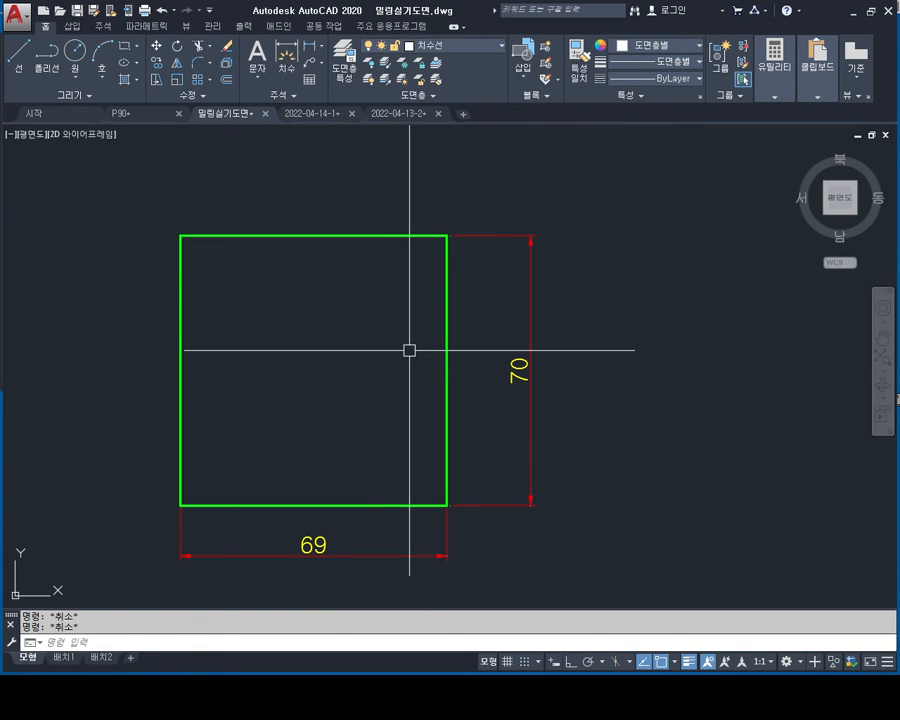
pyautogui.write('o')
pyautogui.press('Return')
pyautogui.write('6')
pyautogui.press('Escape')
# Step: Offset the outline's top edge inward by a distance of 5
pyautogui.write('o')
pyautogui.press('Return')
pyautogui.write('5')
pyautogui.press('Return')
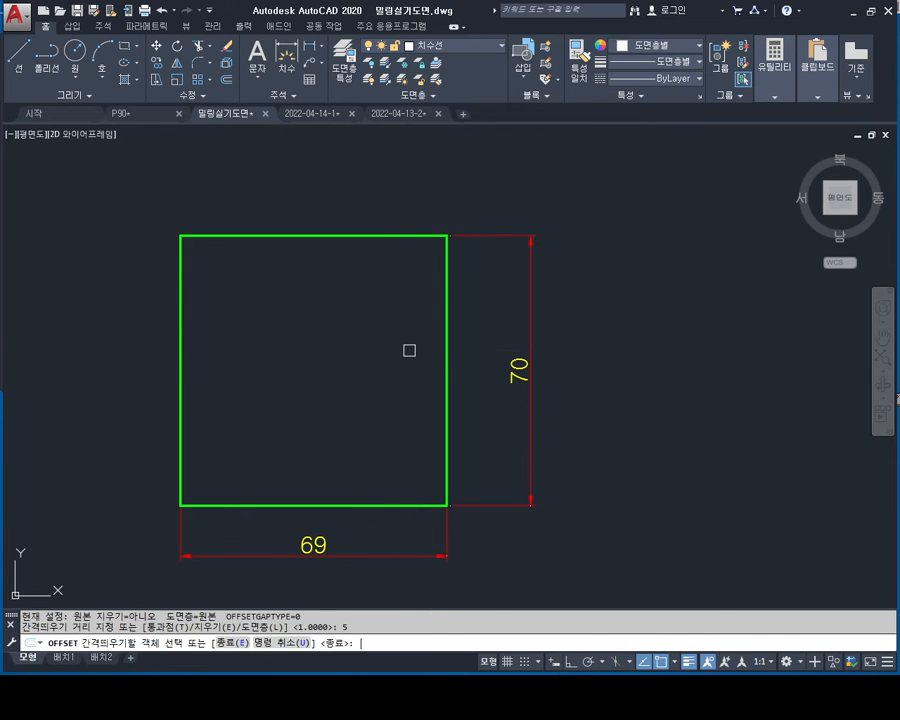
pyautogui.click(379, 239)
pyautogui.click(386, 312)
pyautogui.press('Escape')
pyautogui.press('Escape')
pyautogui.moveTo(402, 274); pyautogui.dragTo(414, 296, button='middle')
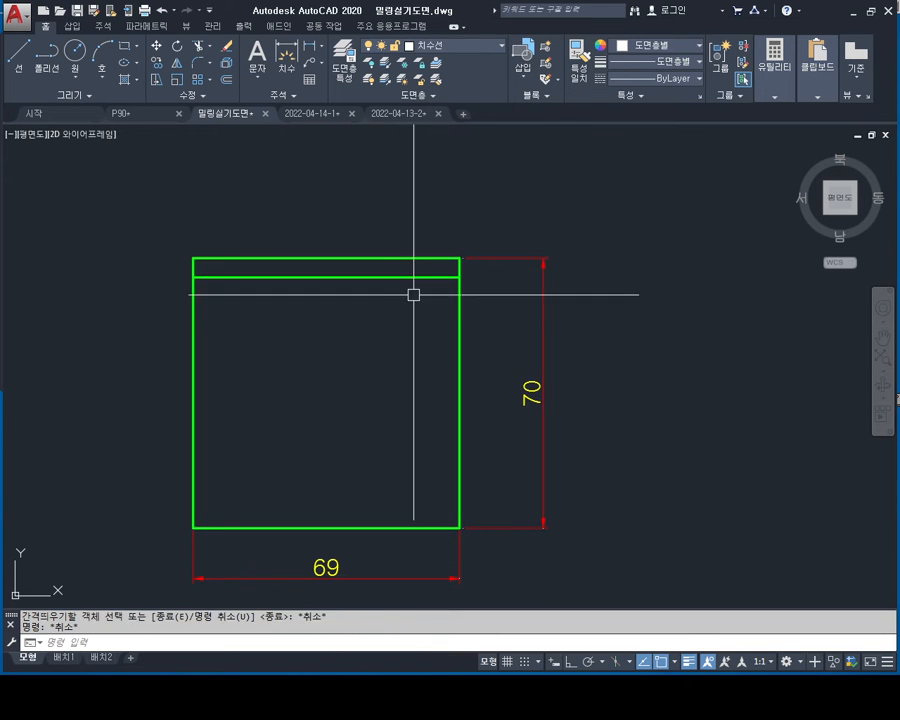
# Step: Trim the left and right edges where they extend above the offset top line
pyautogui.press('Escape')
pyautogui.write('tr')
pyautogui.press('Return')
pyautogui.press('Return')
pyautogui.scroll(2, 436, 257)
pyautogui.click(541, 283)
pyautogui.click(472, 290)
pyautogui.moveTo(191, 301); pyautogui.dragTo(682, 283, button='middle')
pyautogui.click(318, 262)
pyautogui.click(240, 274)
pyautogui.press('Escape')
pyautogui.press('Escape')
# Step: Erase the original top edge above the trimmed outline
pyautogui.click(408, 199)
pyautogui.click(349, 270)
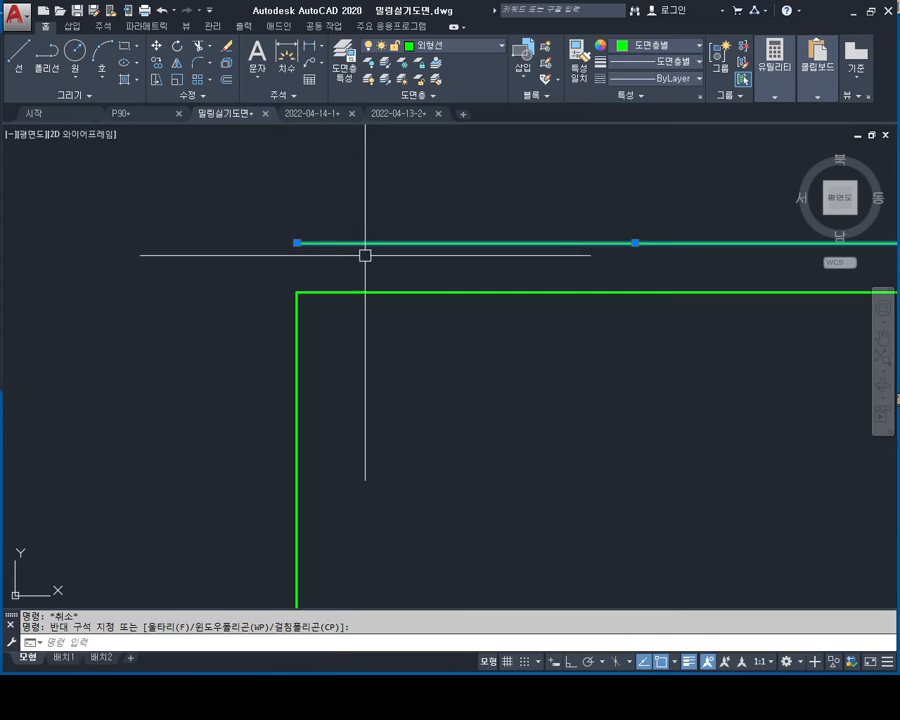
pyautogui.press('Delete')
pyautogui.scroll(-2, 404, 302)
pyautogui.moveTo(404, 302)
pyautogui.mouseDown(button='middle')
pyautogui.moveTo(428, 321)
pyautogui.moveTo(281, 246)
pyautogui.mouseUp(button='middle')
pyautogui.press('Escape')
# Step: Stretch the height dimension's upper extension origin down to the outline's new upper-right corner
pyautogui.moveTo(495, 221); pyautogui.dragTo(506, 254, button='middle')
pyautogui.scroll(2, 506, 254)
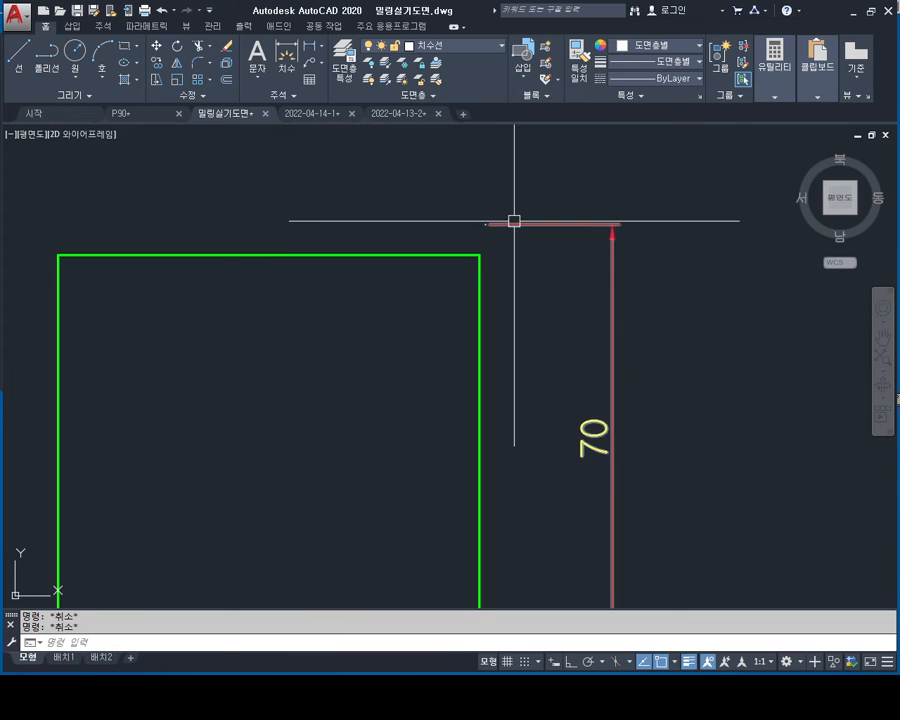
pyautogui.click(512, 220)
pyautogui.click(484, 222)
pyautogui.click(481, 255)
pyautogui.press('Escape')
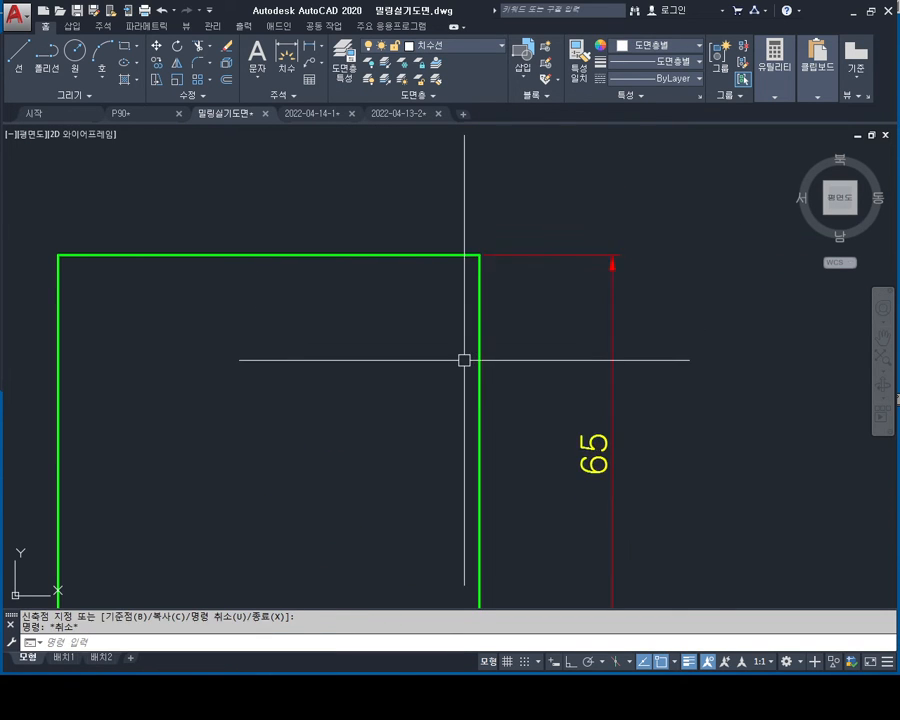
pyautogui.scroll(-2, 464, 360)
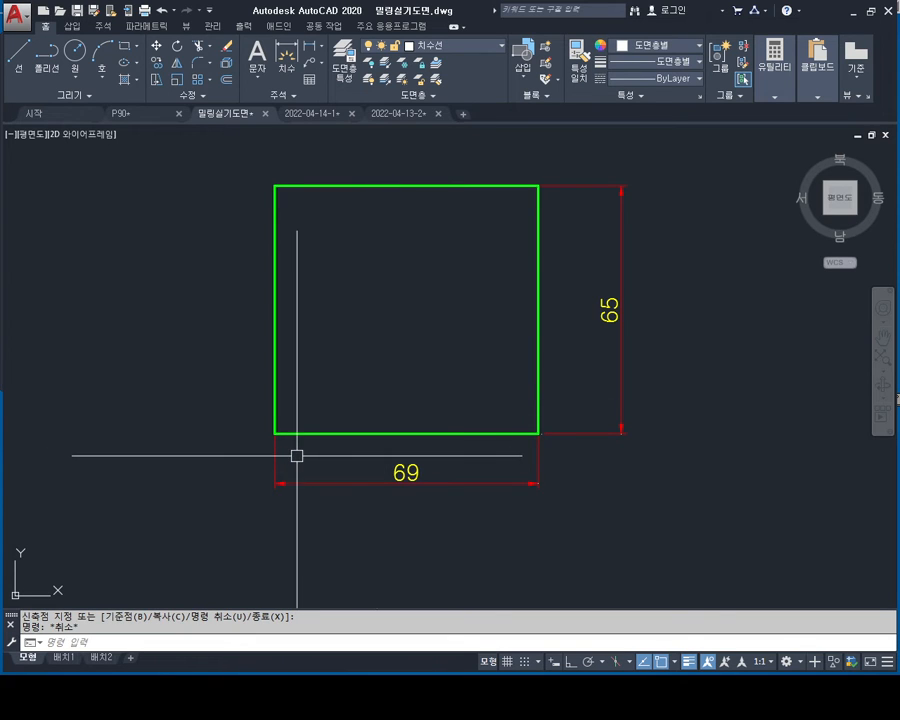
# Step: Offset the outline's left and bottom edges inward by a distance of 10
pyautogui.scroll(2, 302, 454)
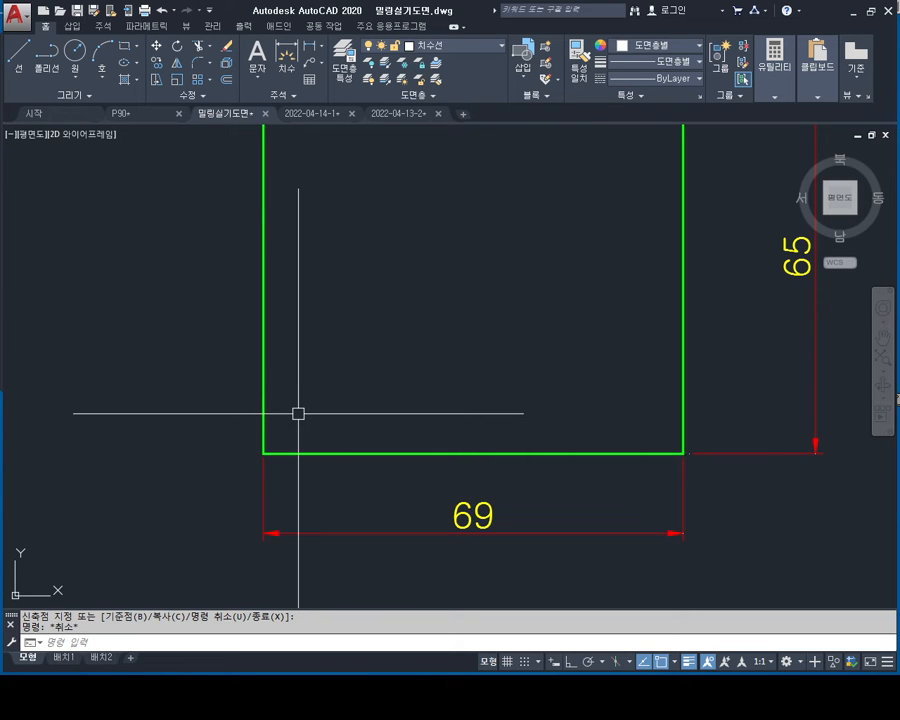
pyautogui.press('Escape')
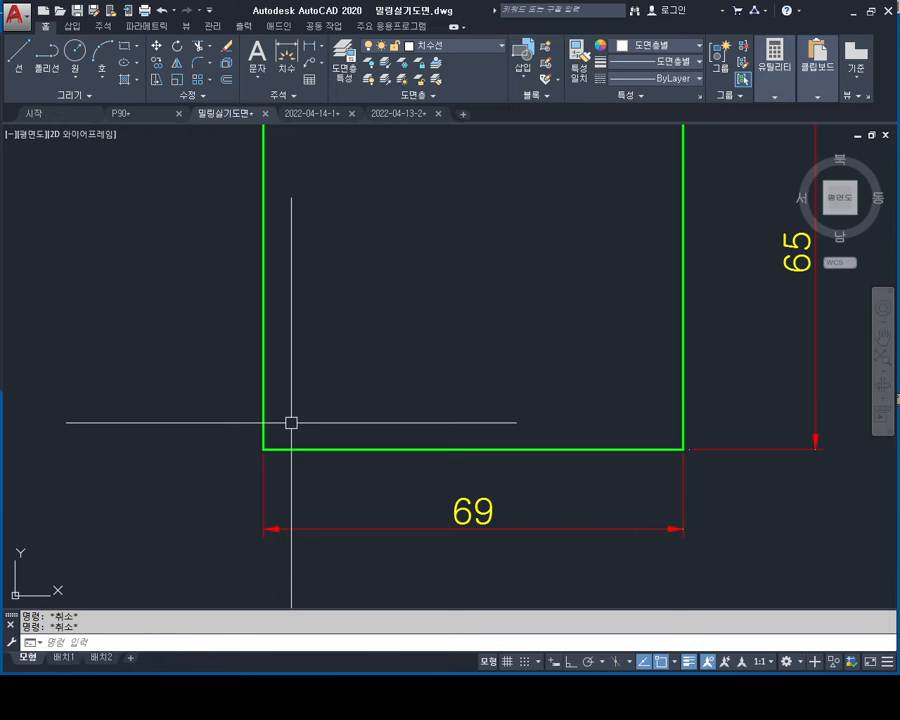
pyautogui.write('o')
pyautogui.press('Return')
pyautogui.write('10')
pyautogui.press('Return')
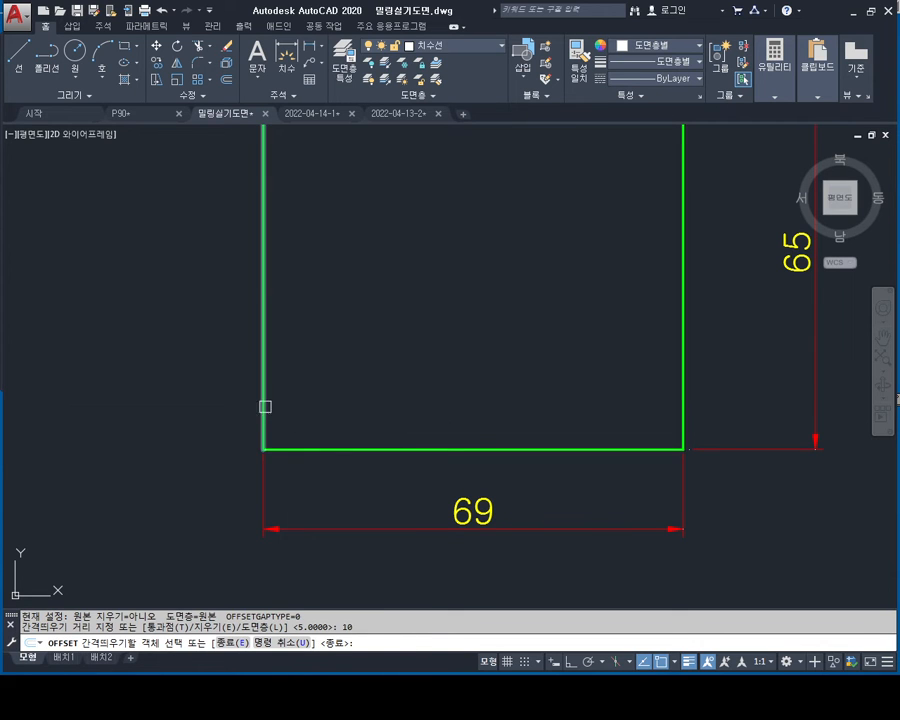
pyautogui.click(265, 406)
pyautogui.click(340, 425)
pyautogui.click(350, 449)
pyautogui.click(346, 392)
pyautogui.press('Escape')
pyautogui.press('Escape')
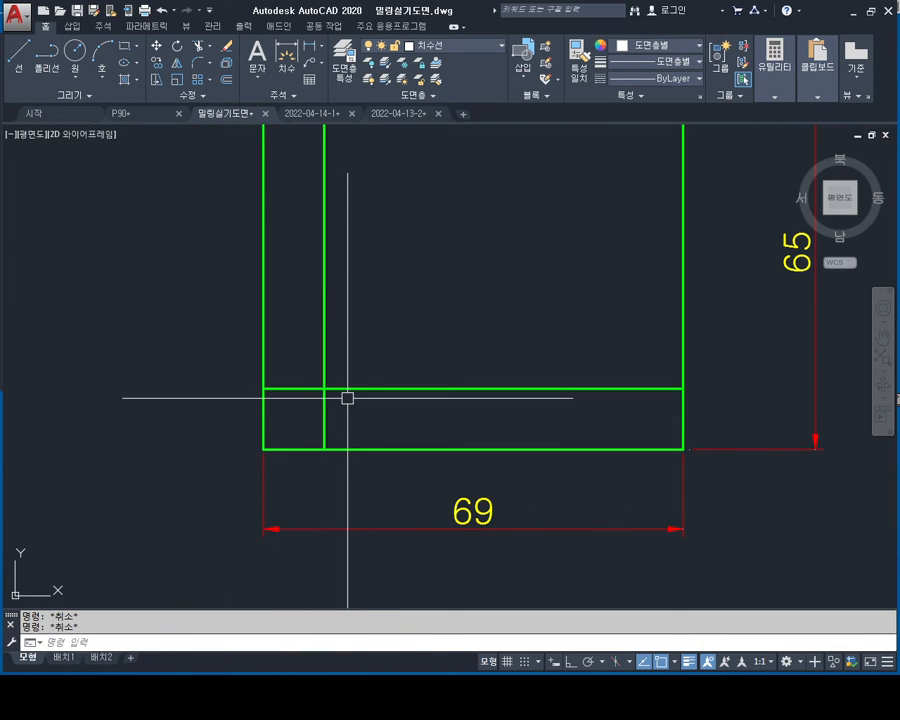
# Step: Draw a circle of diameter 8 centred on the intersection of the two offset lines
pyautogui.write('c')
pyautogui.press('Return')
pyautogui.click(324, 388)
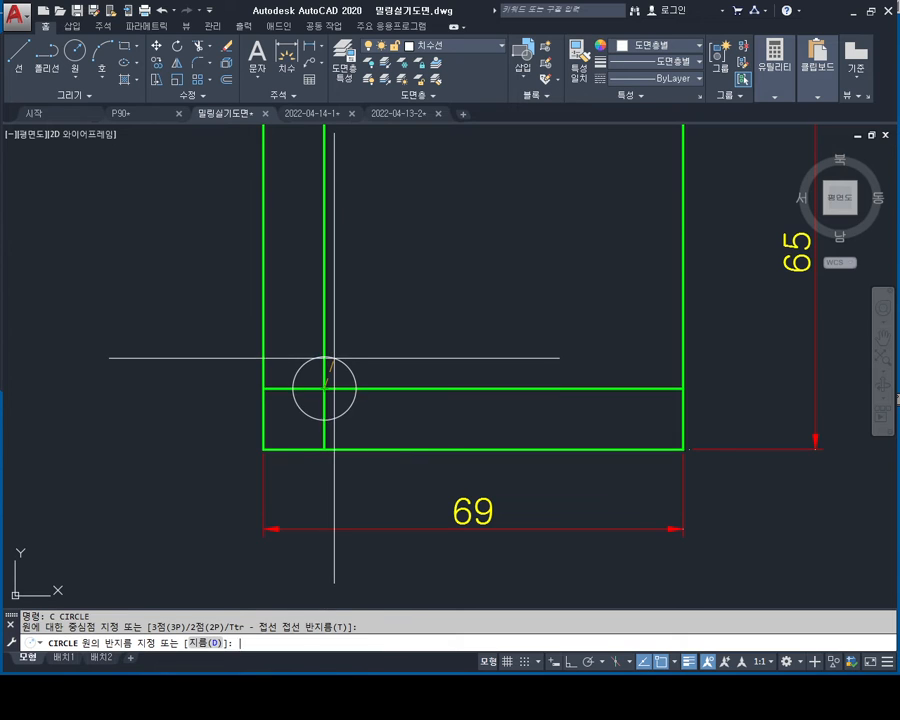
pyautogui.write('d')
pyautogui.press('Return')
pyautogui.write('8')
pyautogui.press('Return')
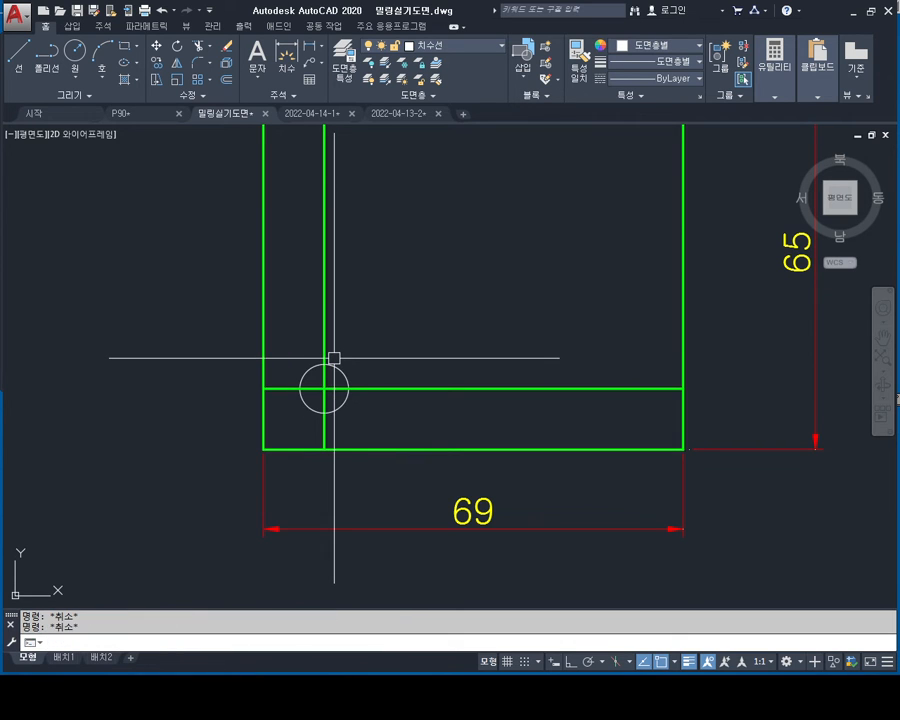
# Step: Move the circle to the green outline layer 외형선
pyautogui.scroll(4, 334, 358)
pyautogui.click(356, 337)
pyautogui.click(320, 386)
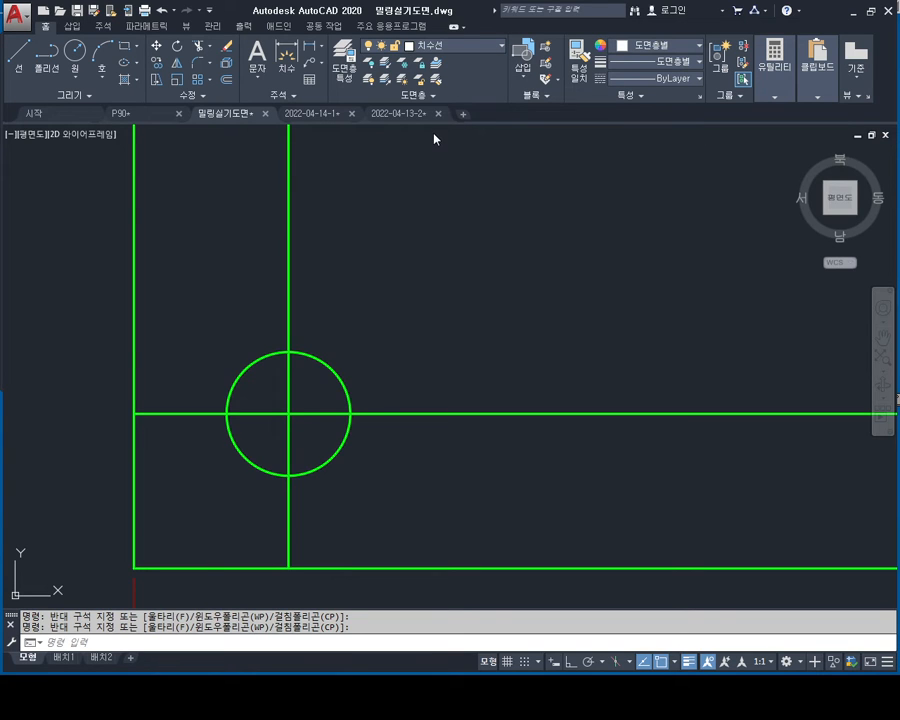
pyautogui.press('Escape')
# Step: Trim both offset lines outside the circle, using the circle as the cutting edge
pyautogui.press('Return')
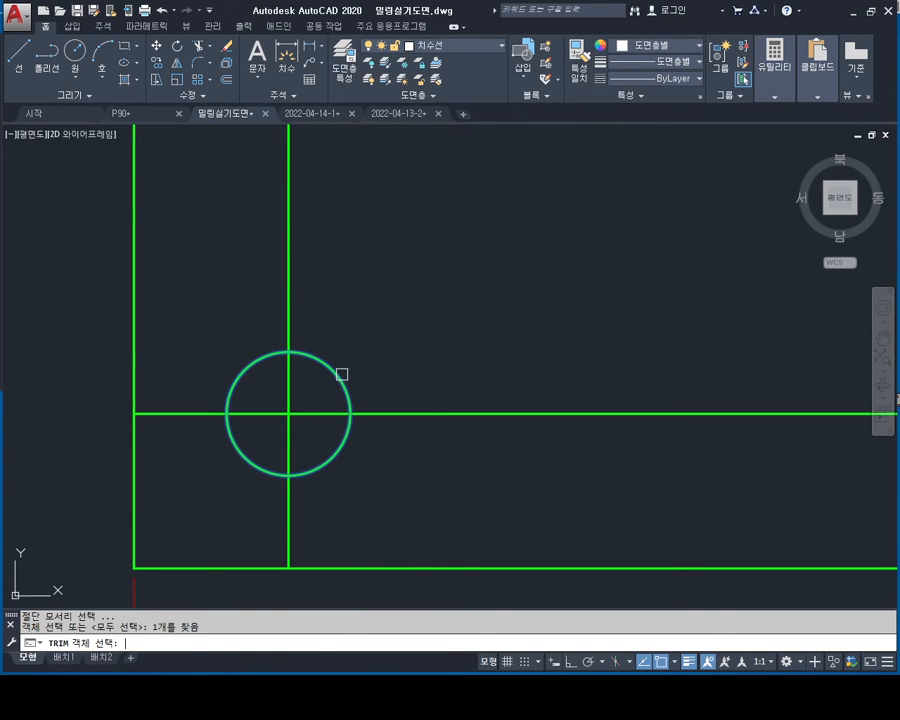
pyautogui.press('Return')
pyautogui.click(436, 433)
pyautogui.click(396, 359)
pyautogui.click(212, 384)
pyautogui.click(189, 426)
pyautogui.click(331, 505)
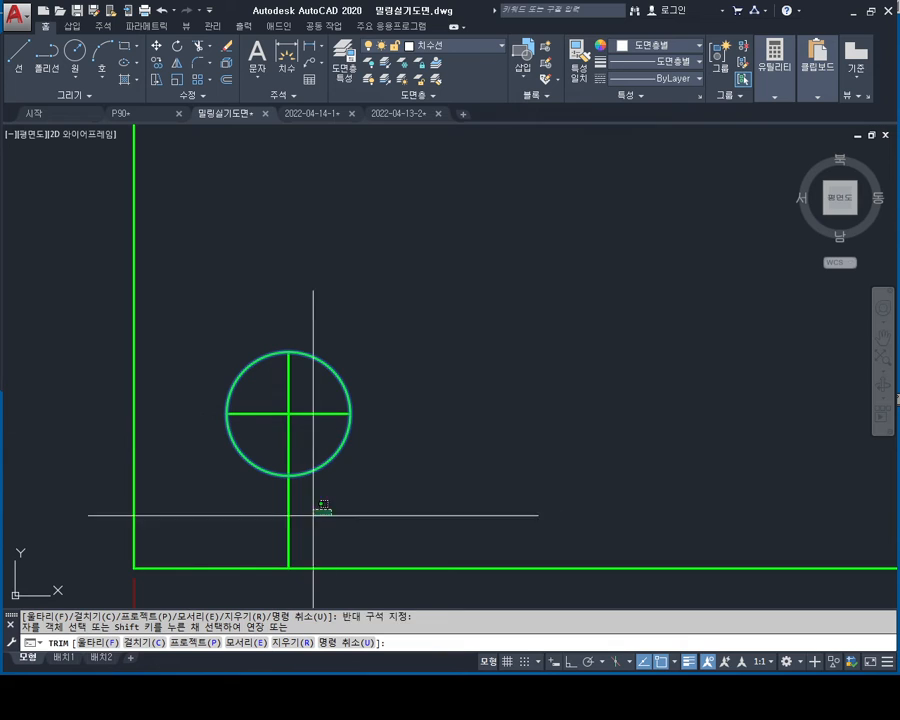
pyautogui.click(272, 522)
pyautogui.press('Escape')
pyautogui.press('Escape')
# Step: Move the two crossing lines inside the circle to the red centre-line layer
pyautogui.press('Escape')
pyautogui.moveTo(321, 372); pyautogui.dragTo(259, 437)
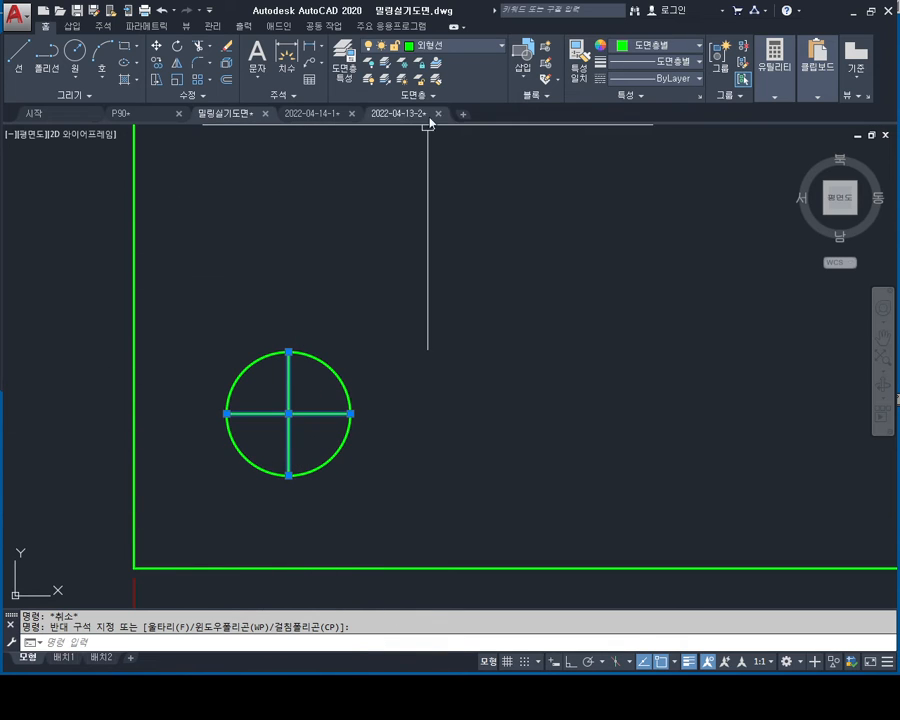
pyautogui.press('Escape')
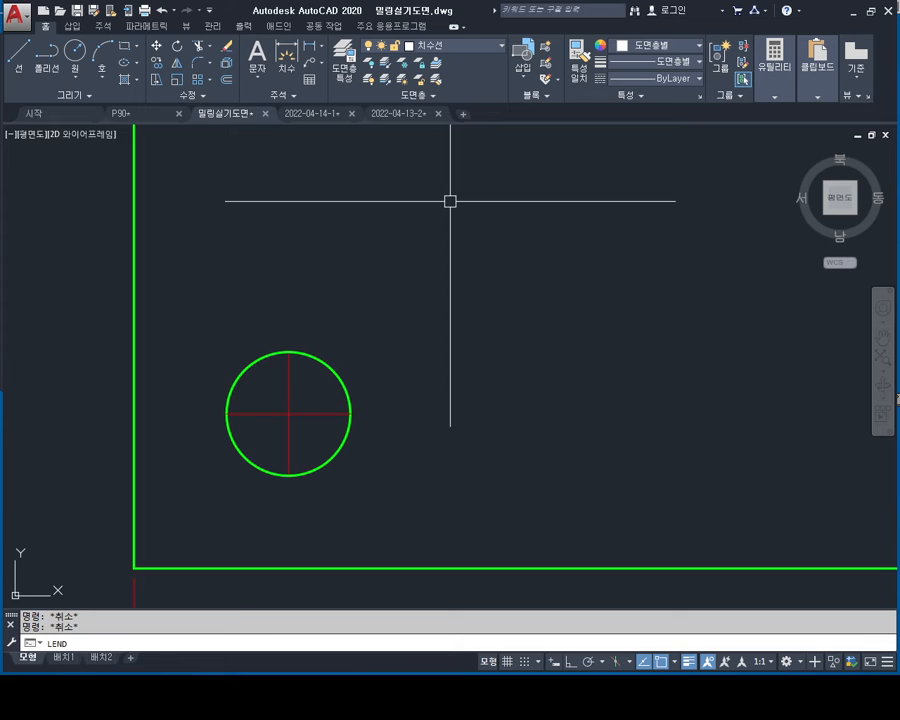
# Step: Lengthen both centre lines by a delta of 5 at each end beyond the circle
pyautogui.press('Return')
pyautogui.press('Return')
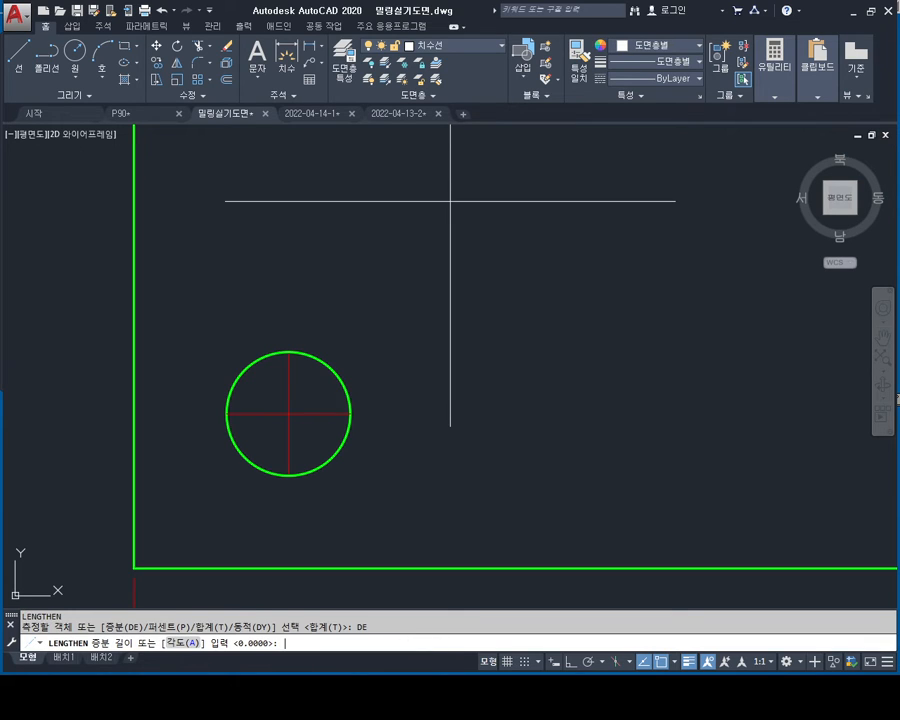
pyautogui.write('5')
pyautogui.press('Return')
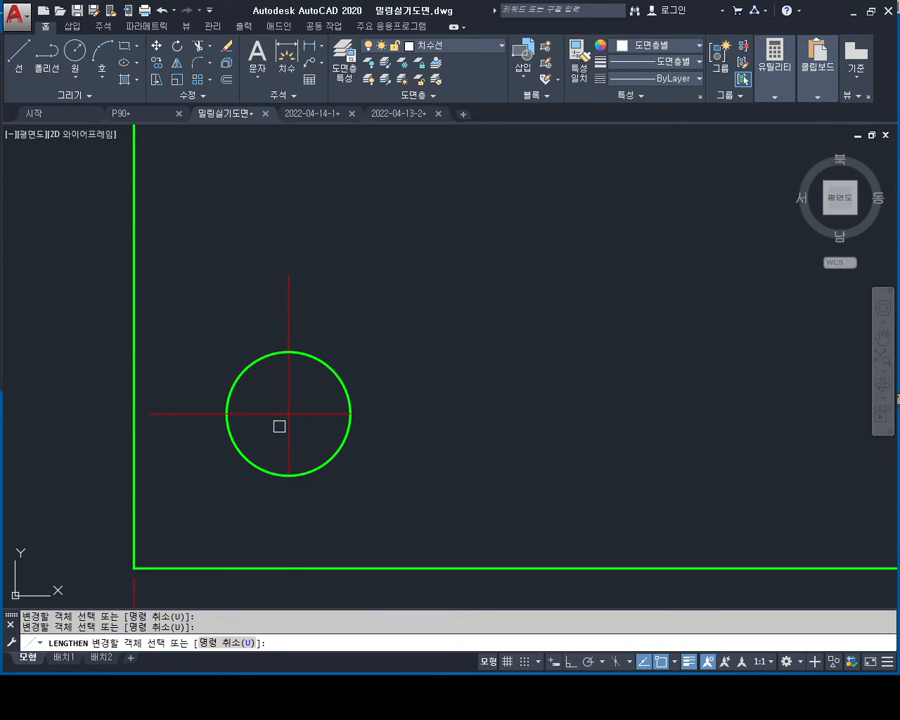
pyautogui.moveTo(312, 423); pyautogui.dragTo(358, 316, button='middle')
pyautogui.scroll(-2, 370, 250)
pyautogui.press('Escape')
pyautogui.press('Escape')
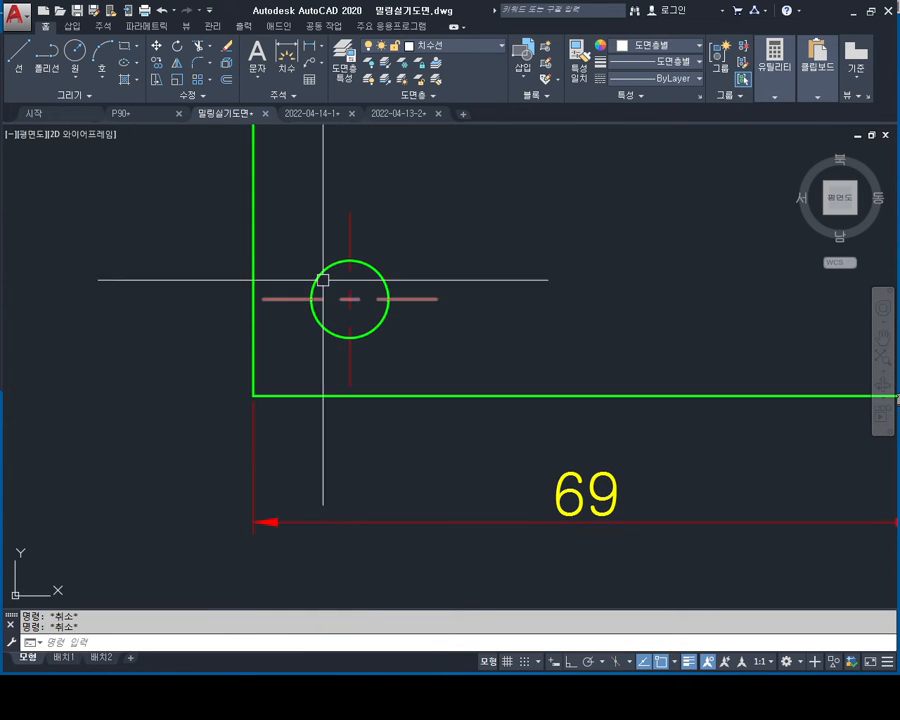
# Step: Add a horizontal linear dimension from the circle's vertical centre line to the lower-left corner, placed between the outline and the width dimension
pyautogui.click(310, 48)
pyautogui.click(350, 385)
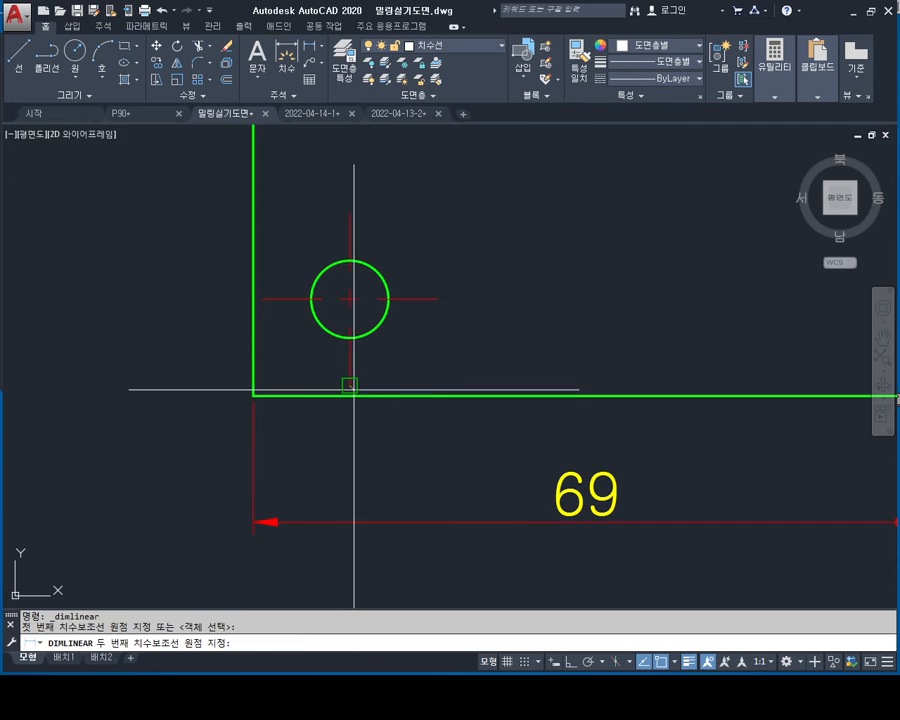
pyautogui.click(253, 396)
pyautogui.click(260, 468)
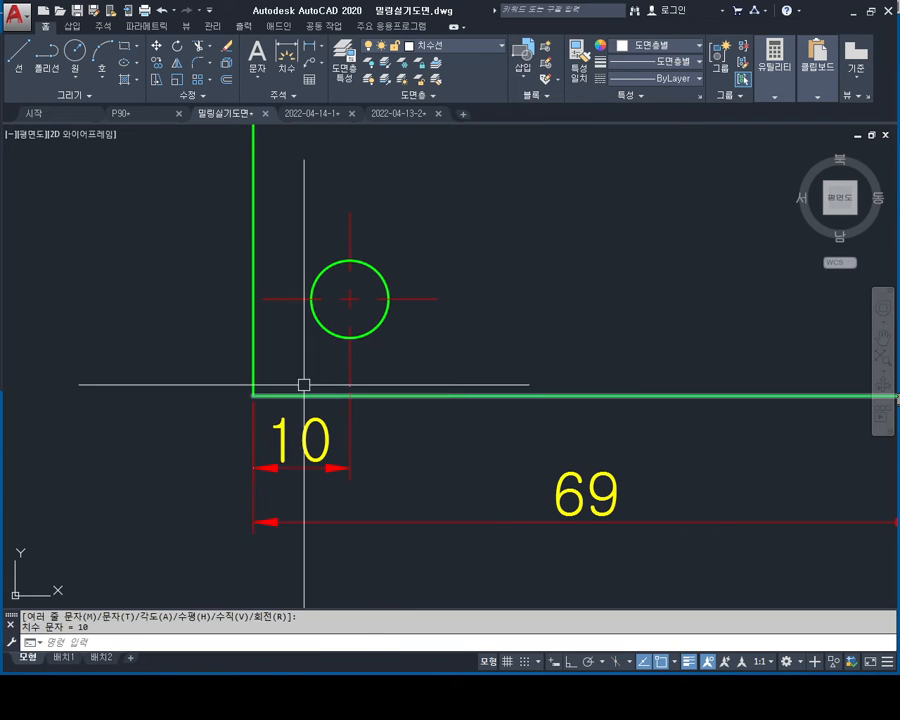
pyautogui.press('Return')
pyautogui.click(261, 297)
pyautogui.press('Escape')
pyautogui.press('Escape')
# Step: Add a vertical linear dimension from the circle's horizontal centre line to the lower-left corner, placed outside the left edge
pyautogui.press('Return')
pyautogui.click(259, 299)
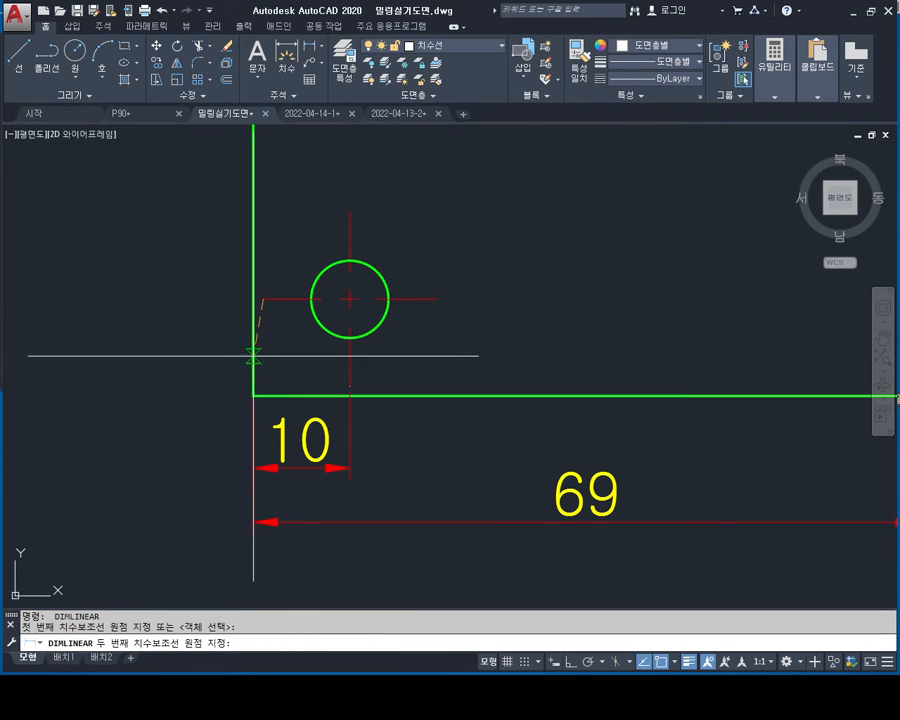
pyautogui.click(252, 394)
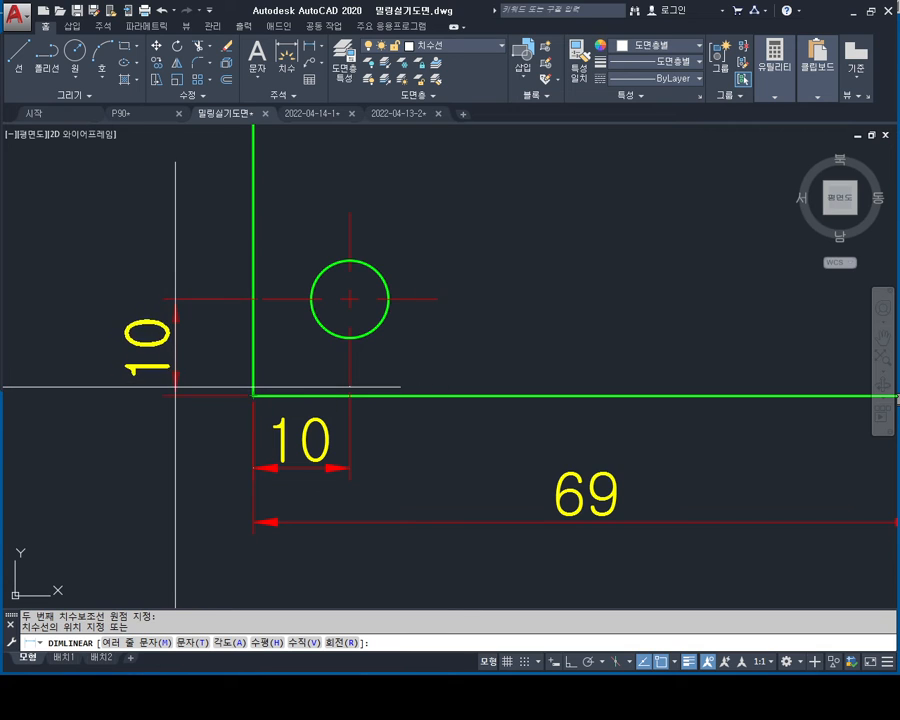
pyautogui.click(175, 385)
pyautogui.press('Escape')
pyautogui.press('Escape')
# Step: Place a quick leader with its arrow on the circle's upper-left edge and its end outside the outline's left edge
pyautogui.moveTo(319, 315); pyautogui.dragTo(357, 377, button='middle')
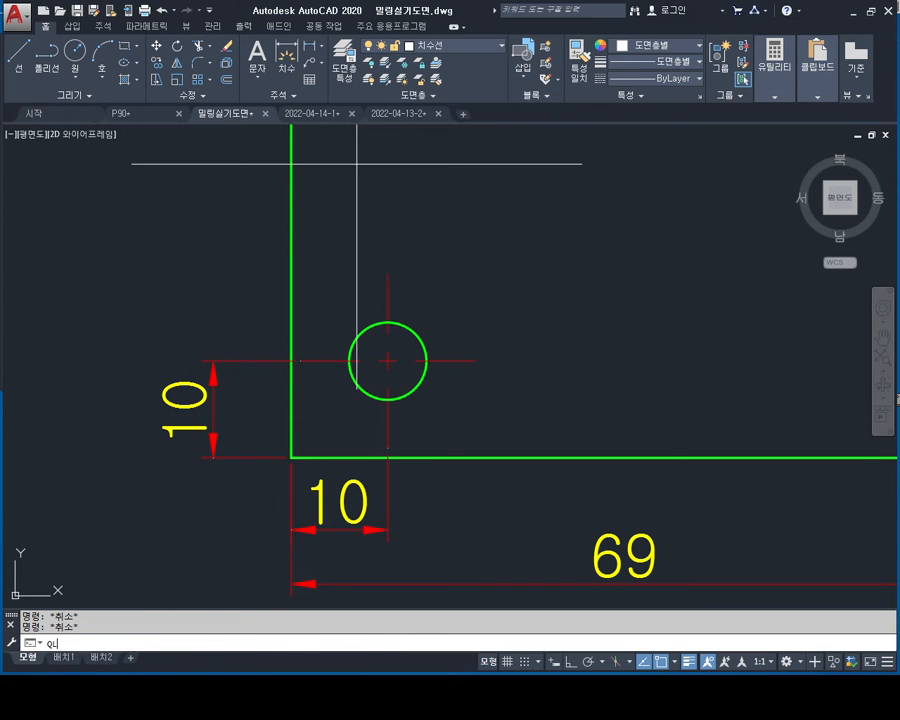
pyautogui.press('Return')
pyautogui.click(362, 328)
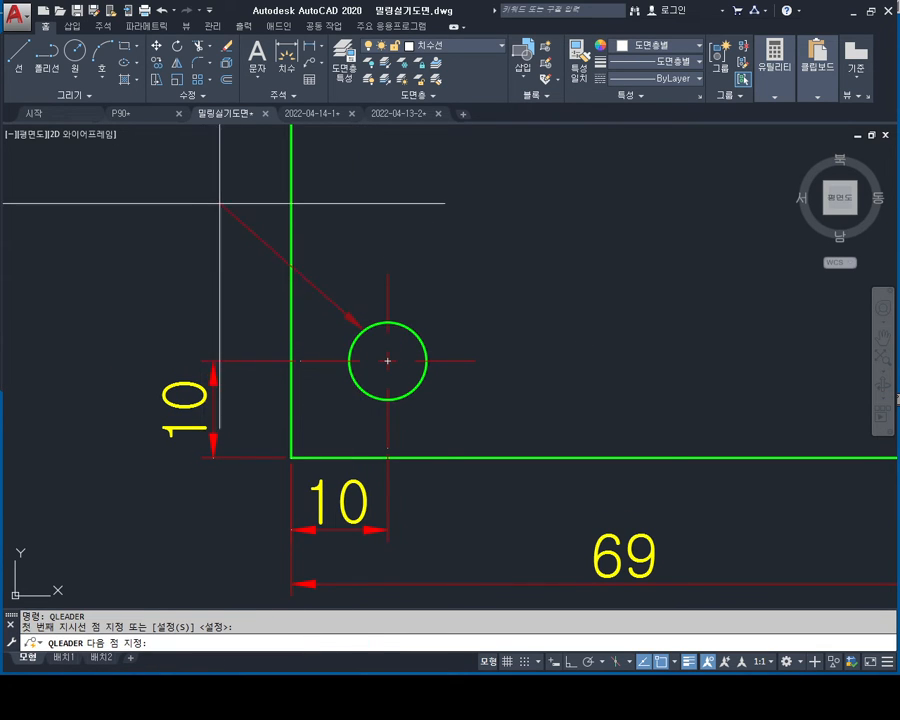
pyautogui.click(236, 216)
pyautogui.press('Return')
pyautogui.press('Return')
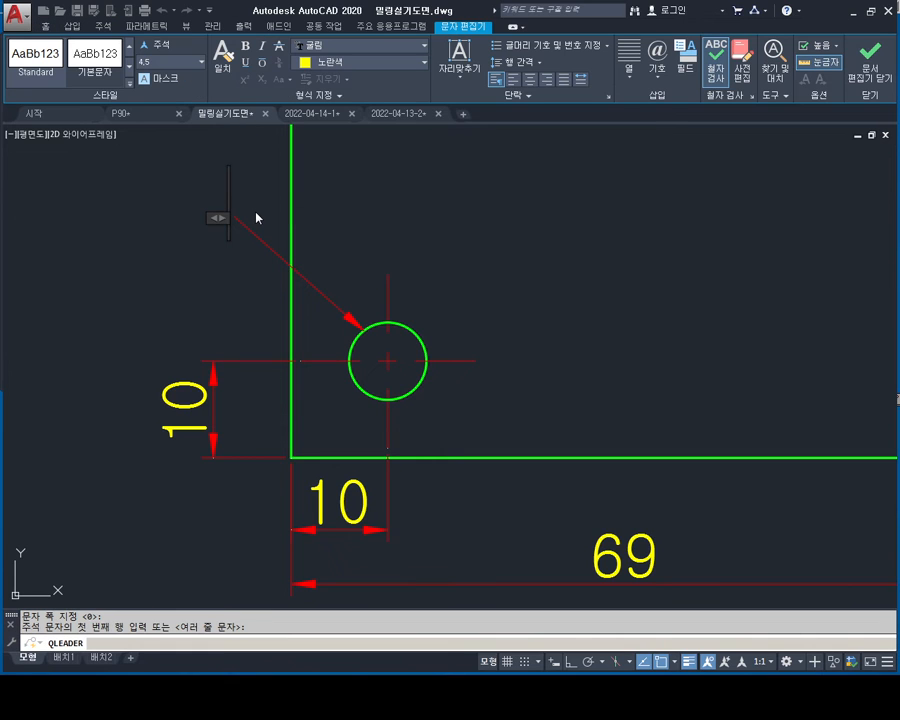
# Step: Enter "Ø8, 10깊이" as the leader's annotation text
pyautogui.write('%%c')
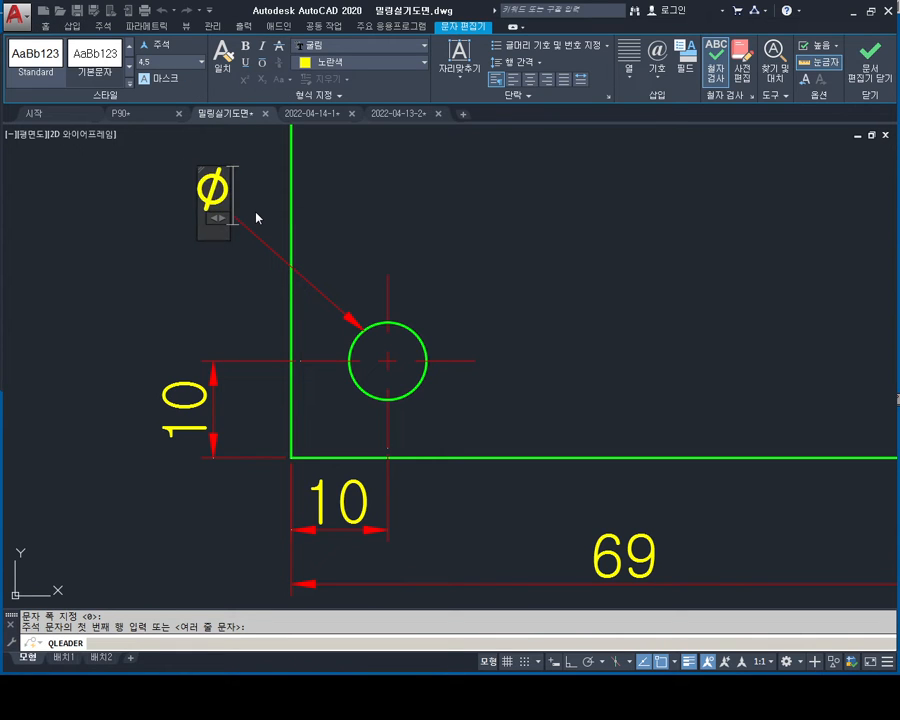
pyautogui.write('8')
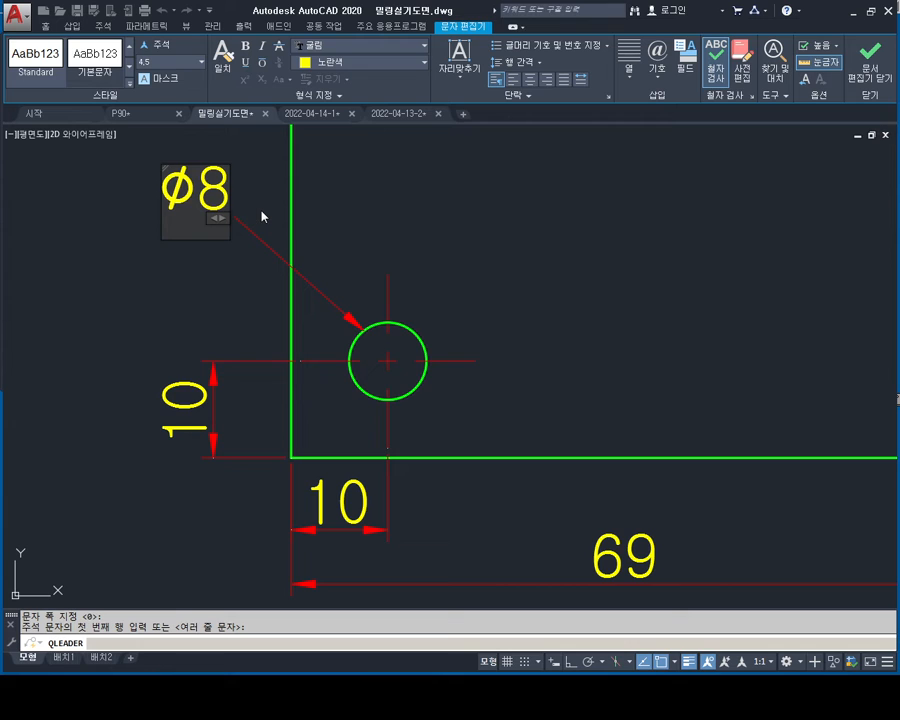
pyautogui.write(' 깊ㅊㅇ')
pyautogui.press('BackSpace')
pyautogui.press('BackSpace')
pyautogui.press('BackSpace')
pyautogui.write('10깊')
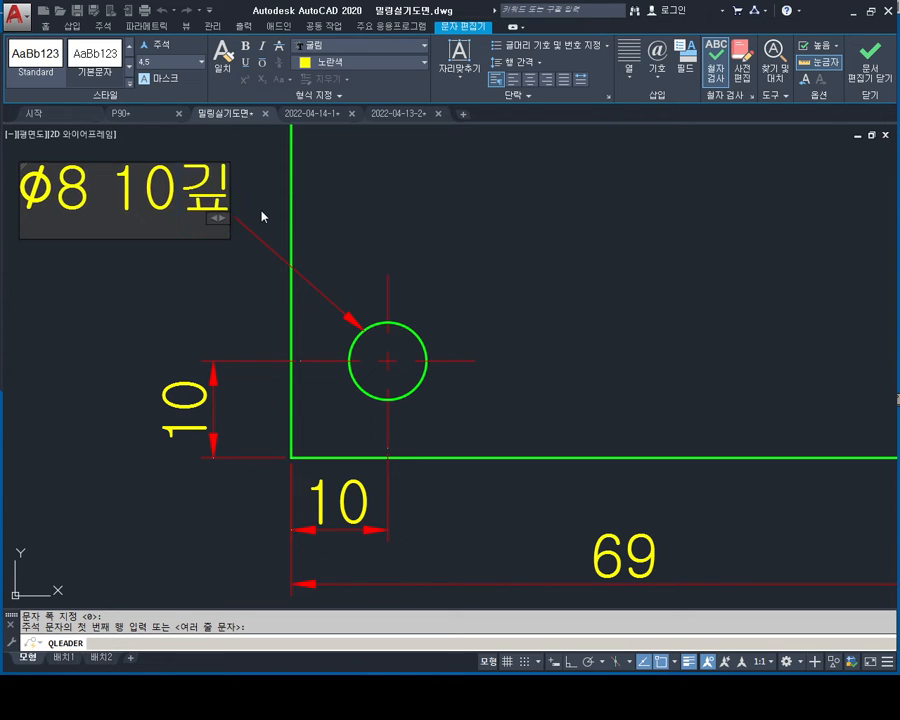
pyautogui.write('이')
pyautogui.press('Left')
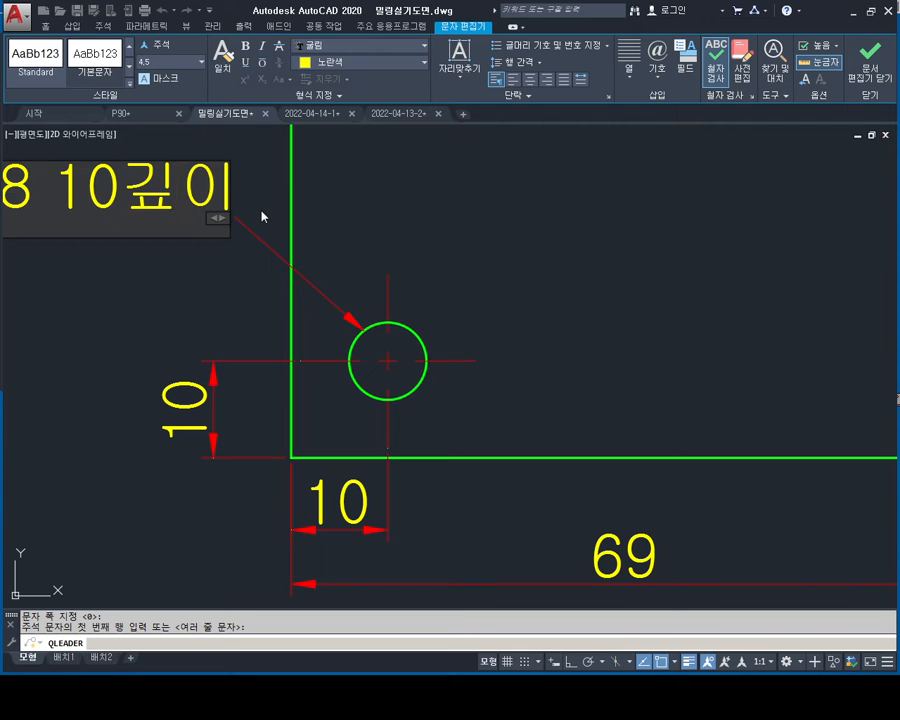
pyautogui.write(',')
pyautogui.press('Escape')
pyautogui.scroll(-2, 479, 320)
pyautogui.scroll(-2, 479, 320)
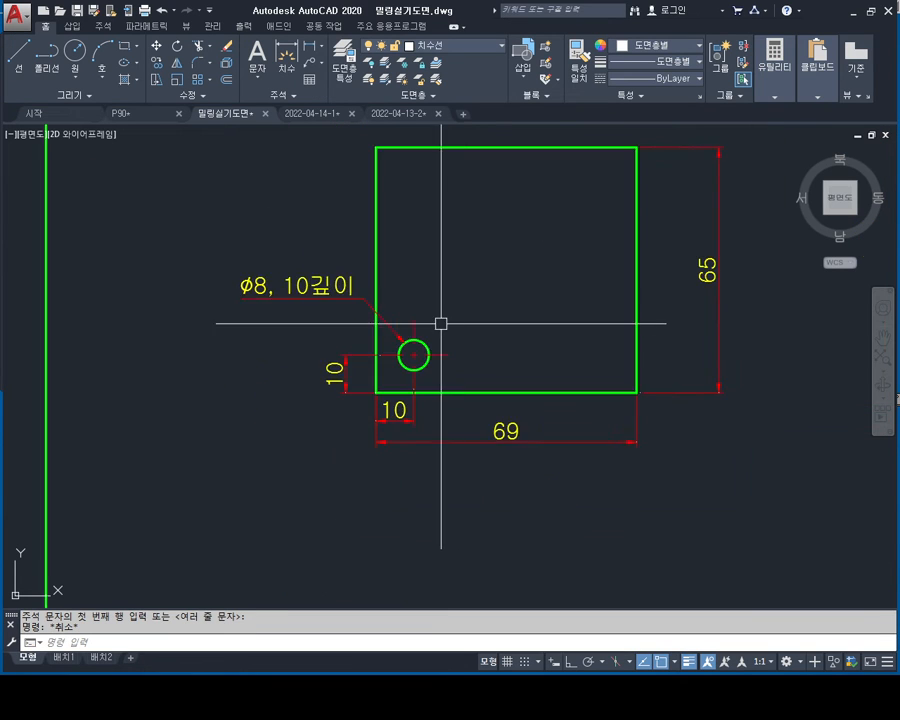
pyautogui.moveTo(353, 377); pyautogui.dragTo(349, 369, button='middle')
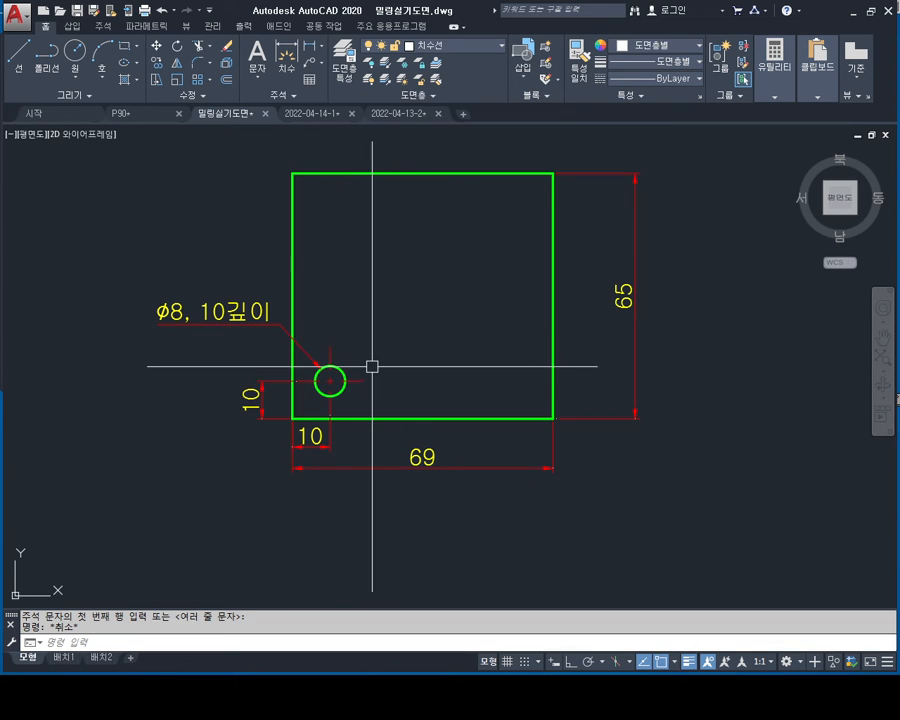
pyautogui.moveTo(390, 376); pyautogui.dragTo(364, 394, button='middle')
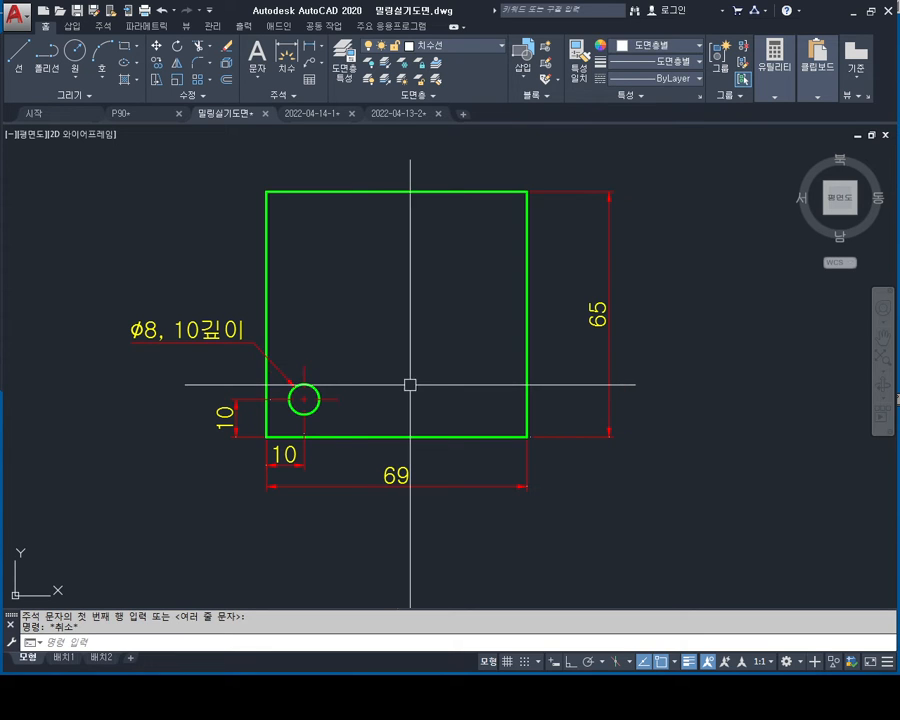
pyautogui.moveTo(411, 384); pyautogui.dragTo(400, 378, button='middle')
pyautogui.press('Escape')
pyautogui.press('space')
pyautogui.write('10')
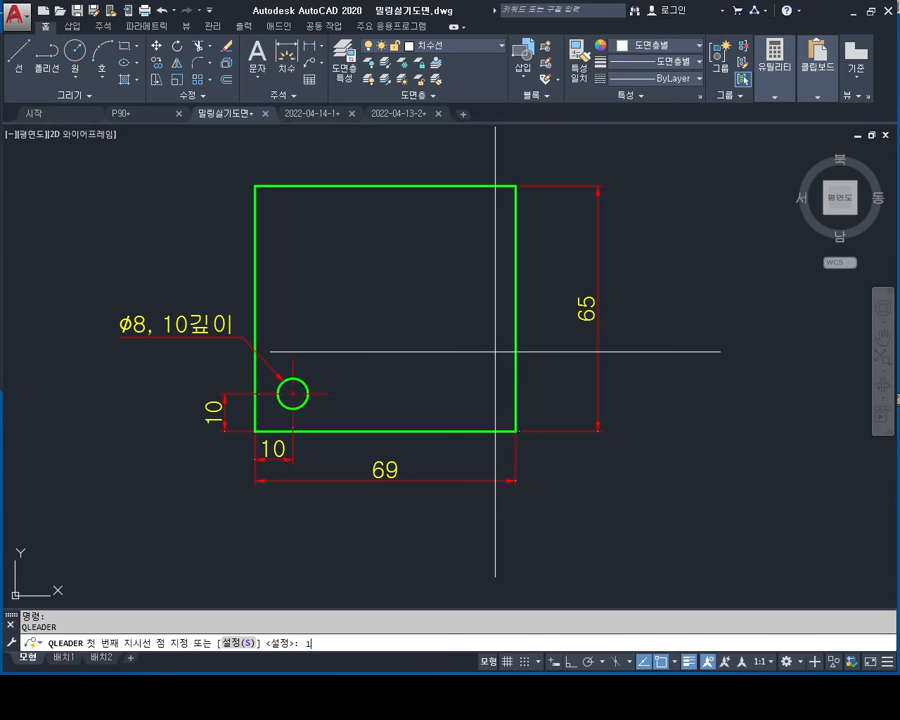
pyautogui.press('space')
pyautogui.press('Escape')
pyautogui.press('Escape')
pyautogui.press('Escape')
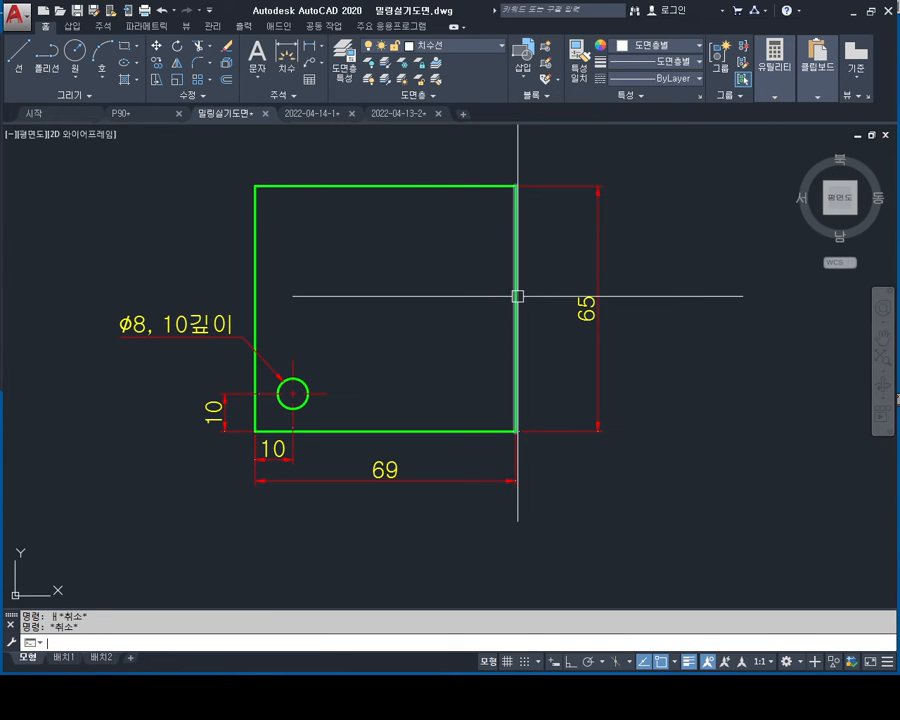
# Step: Offset the outline's right edge 10 inward to the left
pyautogui.write('o')
pyautogui.press('space')
pyautogui.write('10')
pyautogui.press('space')
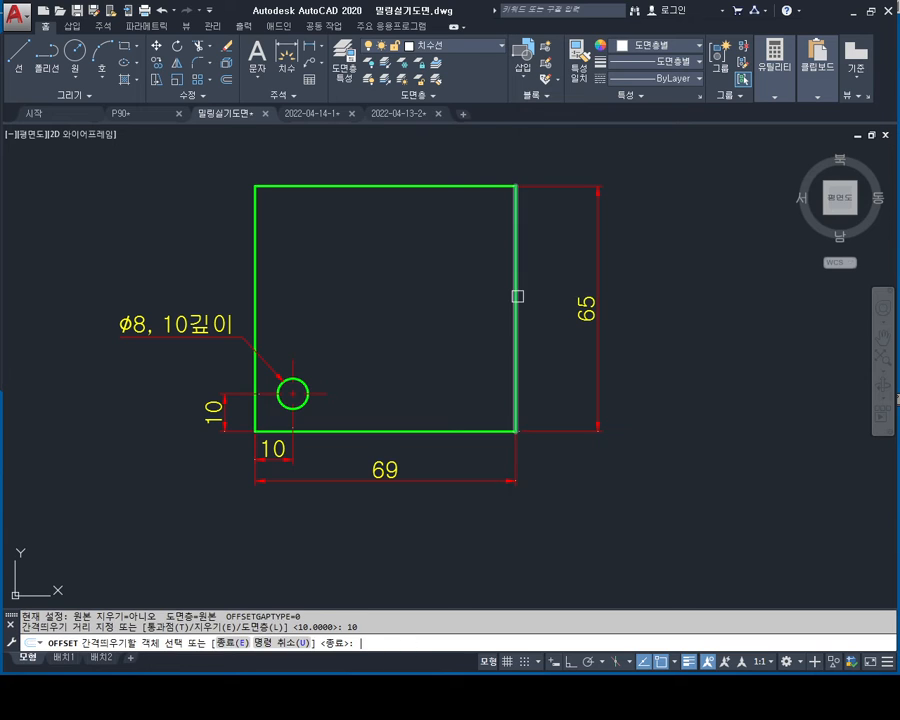
pyautogui.click(517, 299)
pyautogui.click(459, 311)
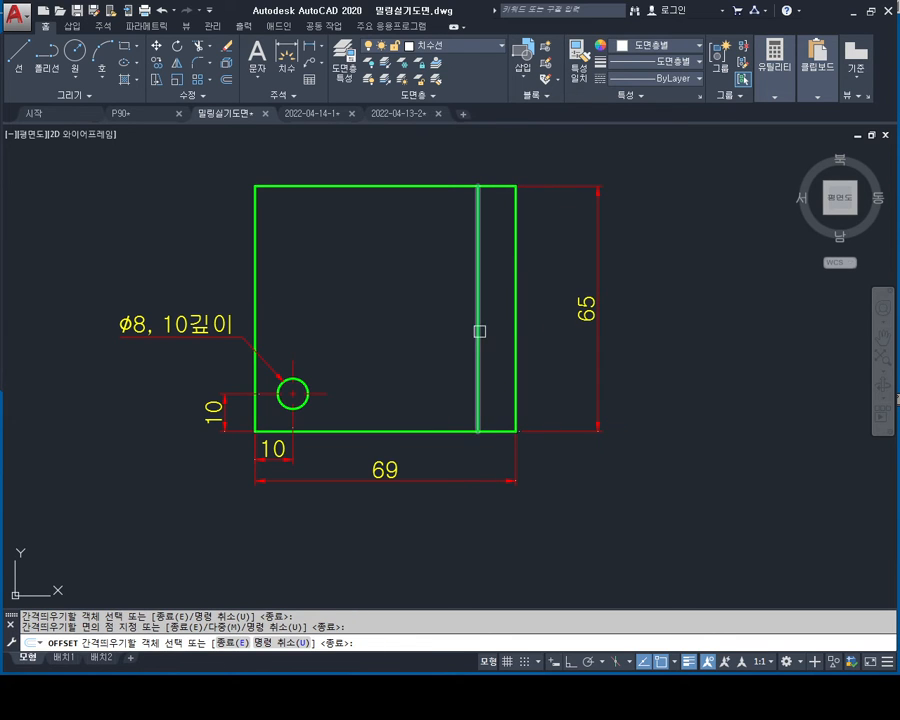
pyautogui.press('Escape')
# Step: Offset the newly created inner vertical line 15 further to the left
pyautogui.press('space')
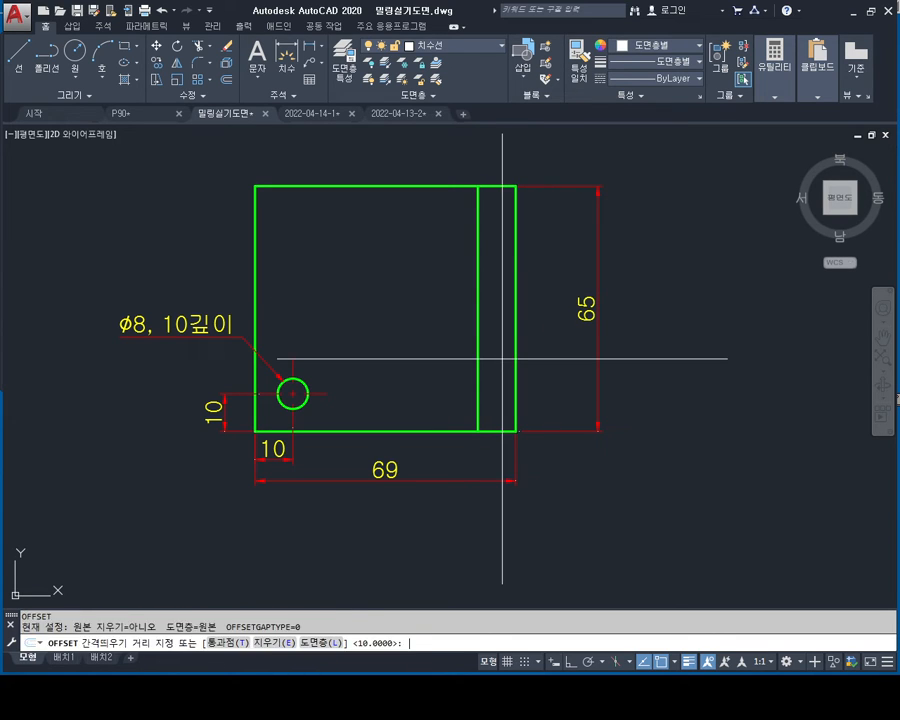
pyautogui.press('Escape')
pyautogui.press('space')
pyautogui.write('15')
pyautogui.press('space')
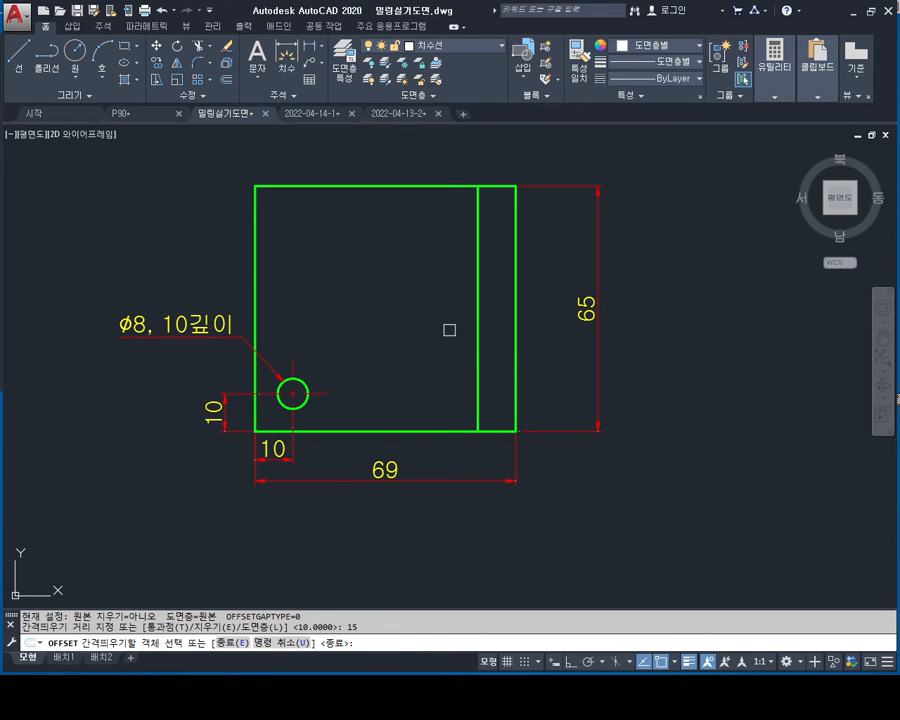
pyautogui.click(478, 315)
pyautogui.click(412, 324)
pyautogui.press('Escape')
# Step: Offset the leftmost inner vertical line another 14 to the left
pyautogui.press('space')
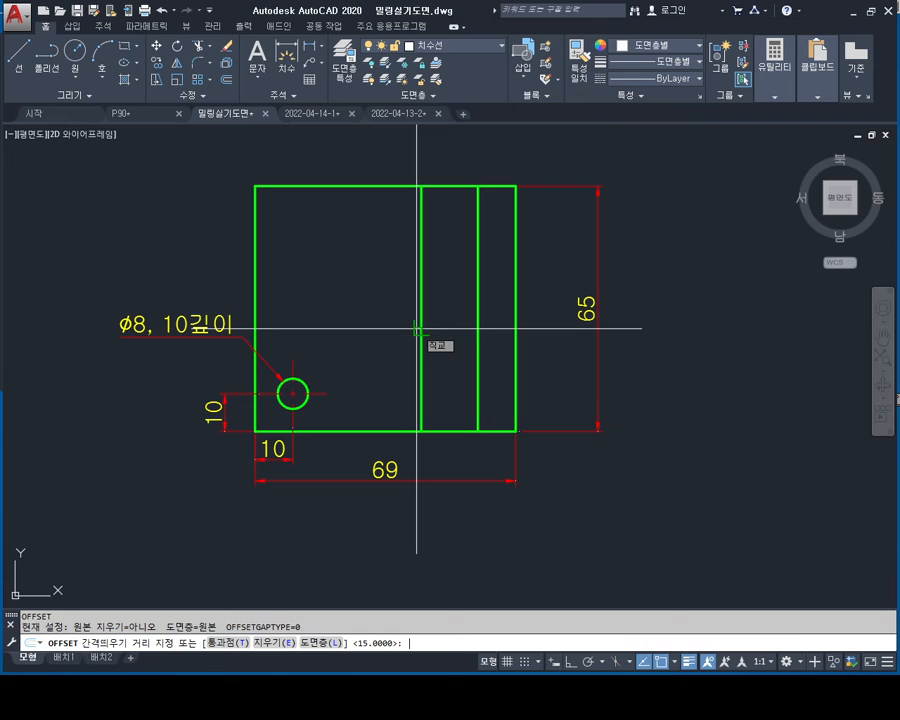
pyautogui.write('14')
pyautogui.press('space')
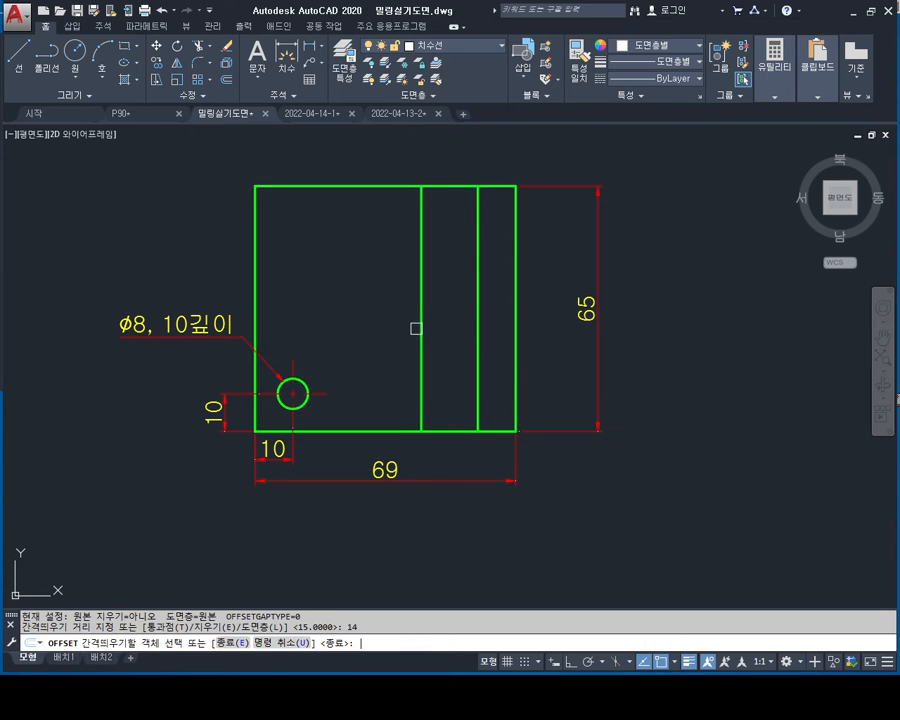
pyautogui.click(420, 302)
pyautogui.click(366, 300)
pyautogui.press('Escape')
pyautogui.press('Escape')
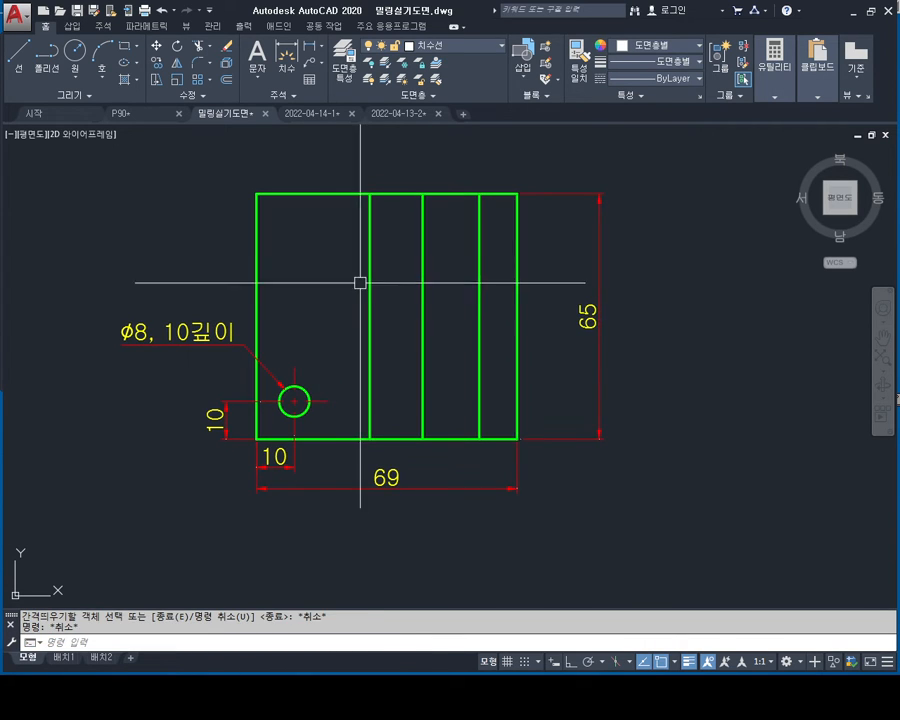
# Step: Fill the rightmost strip and the 14-wide strip between the two leftmost inner lines with a solid magenta hatch
pyautogui.moveTo(503, 312)
pyautogui.mouseDown(button='middle')
pyautogui.moveTo(494, 259)
pyautogui.moveTo(493, 378)
pyautogui.mouseUp(button='middle')
pyautogui.press('Escape')
pyautogui.write('H')
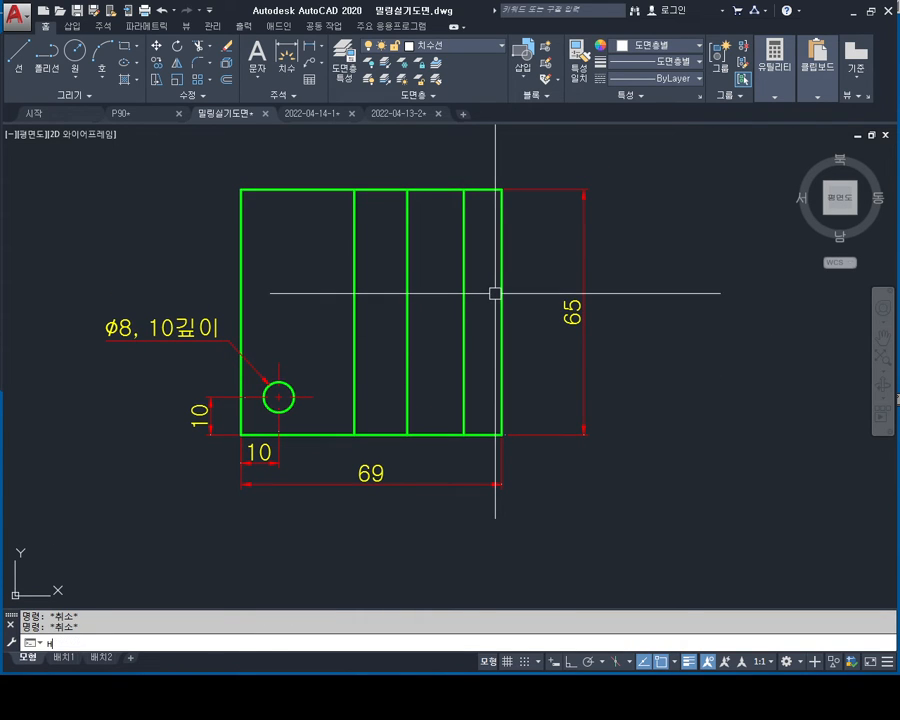
pyautogui.press('Return')
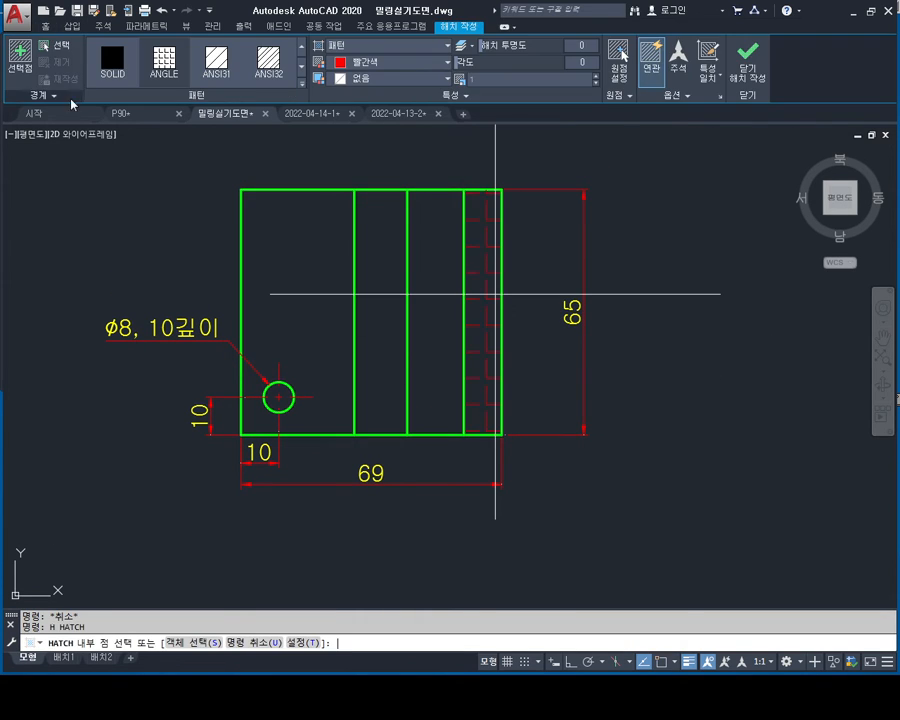
pyautogui.click(113, 62)
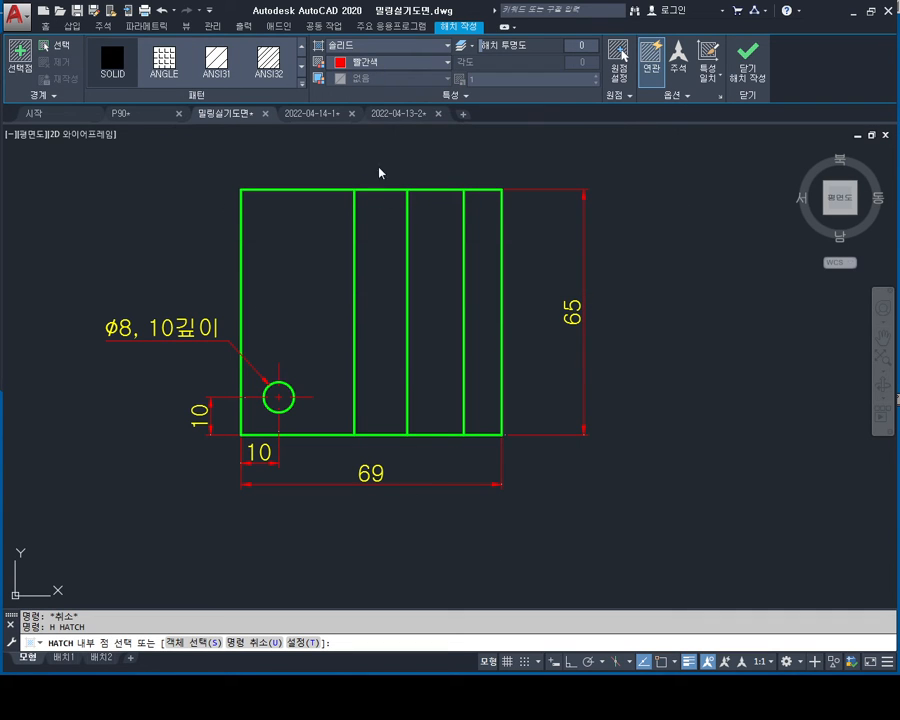
pyautogui.click(482, 300)
pyautogui.click(394, 276)
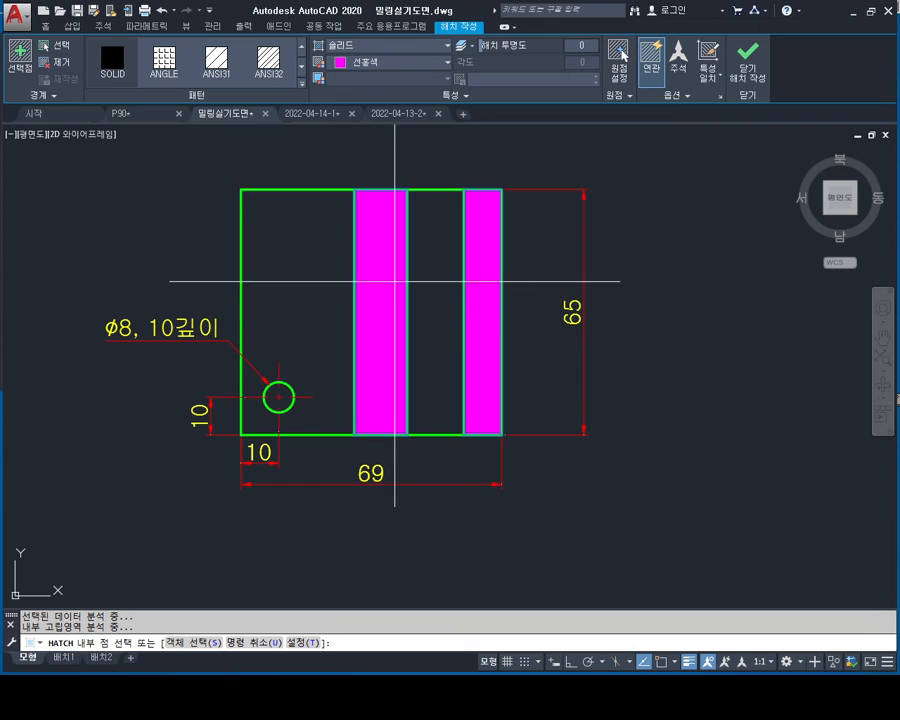
pyautogui.press('Return')
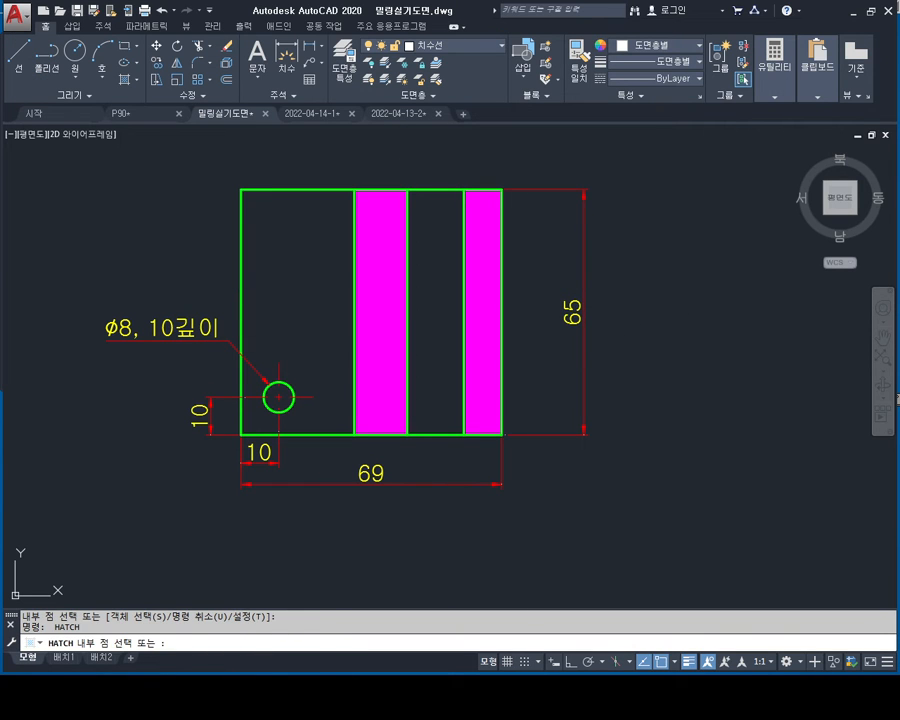
pyautogui.press('Escape')
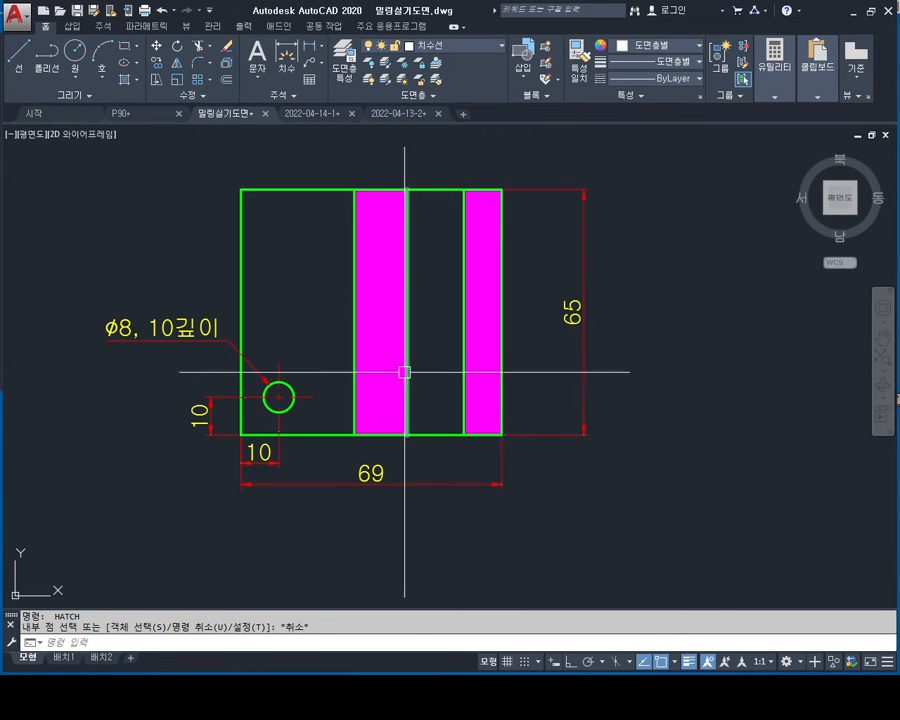
# Step: Add a horizontal linear dimension for the rightmost strip's width, placed just below the outline
pyautogui.click(312, 48)
pyautogui.click(501, 434)
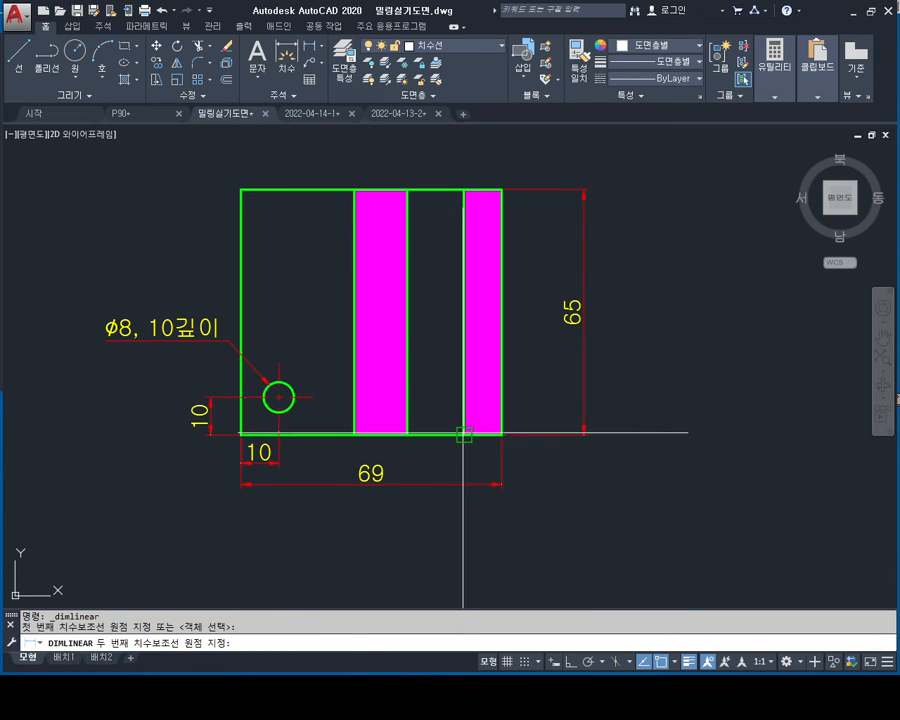
pyautogui.click(464, 434)
pyautogui.click(466, 469)
pyautogui.scroll(2, 458, 448)
# Step: Dimension the widths of the unfilled gap and the left magenta strip, in line with the rightmost strip's dimension
pyautogui.press('space')
pyautogui.click(423, 434)
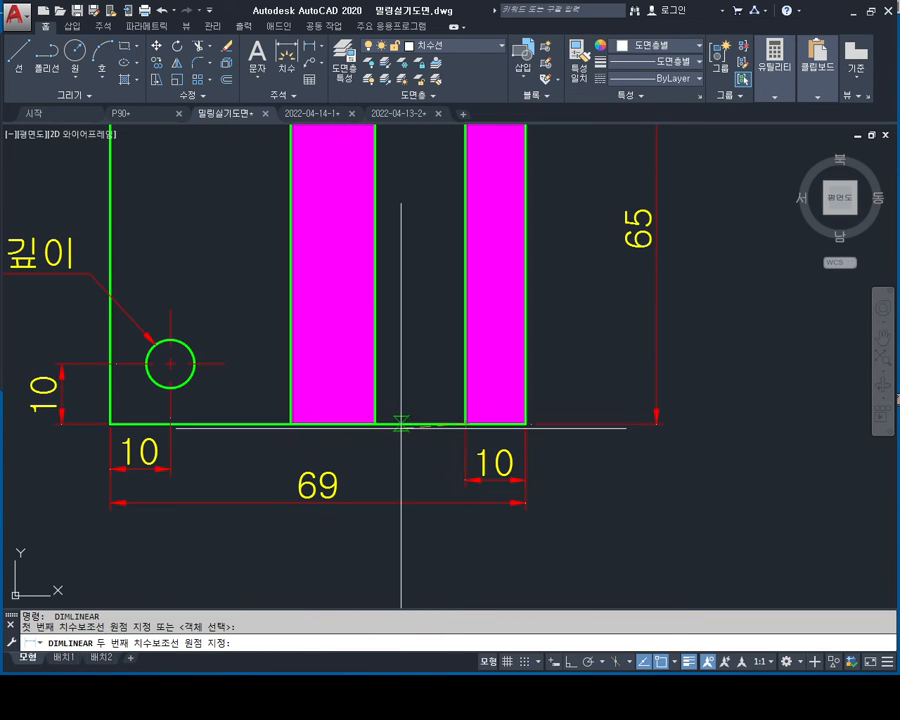
pyautogui.click(375, 424)
pyautogui.click(462, 479)
pyautogui.press('space')
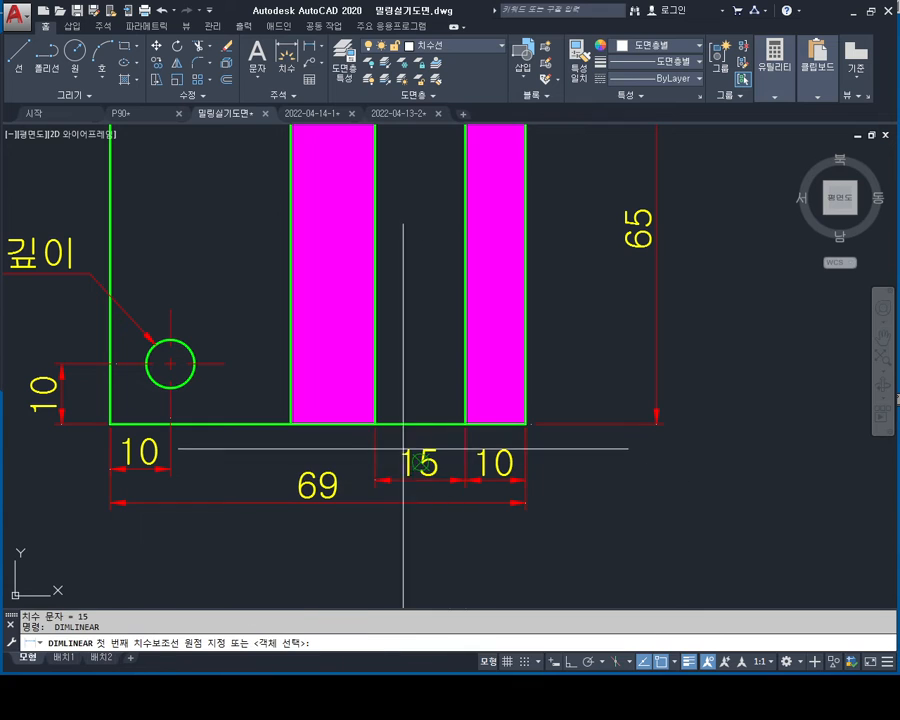
pyautogui.click(375, 424)
pyautogui.click(291, 424)
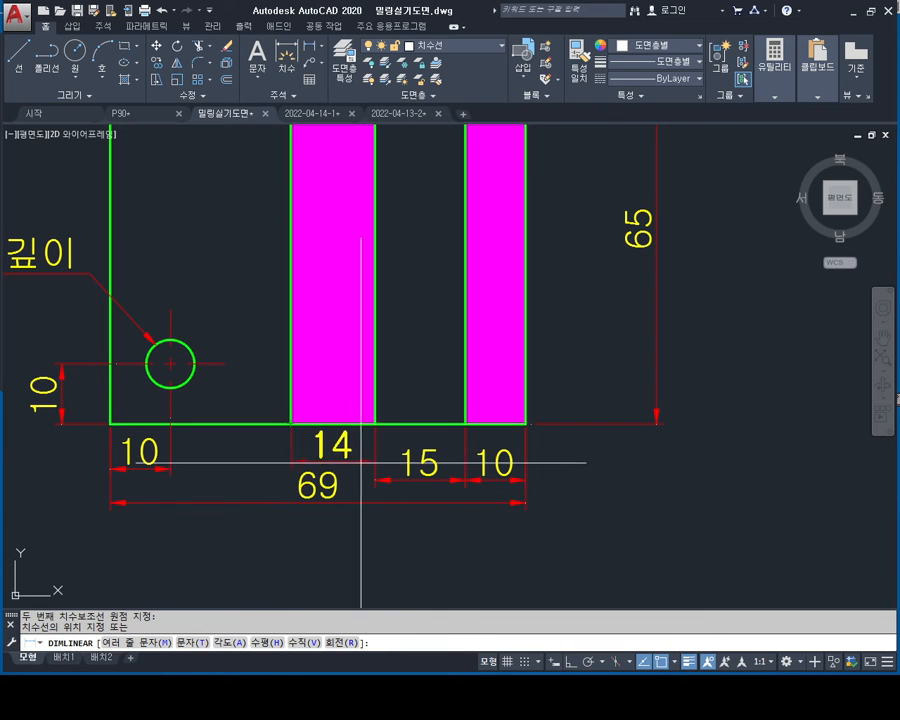
pyautogui.click(372, 478)
# Step: Dimension the distance from the left magenta strip to the outline's lower-left corner, in line with the other strip dimensions
pyautogui.press('space')
pyautogui.click(291, 424)
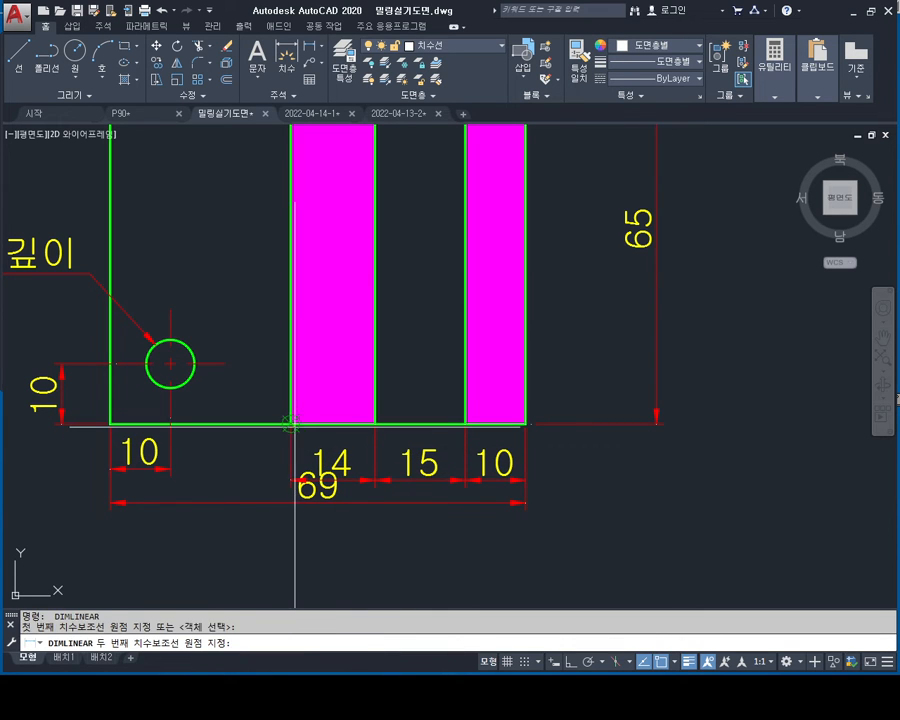
pyautogui.click(110, 424)
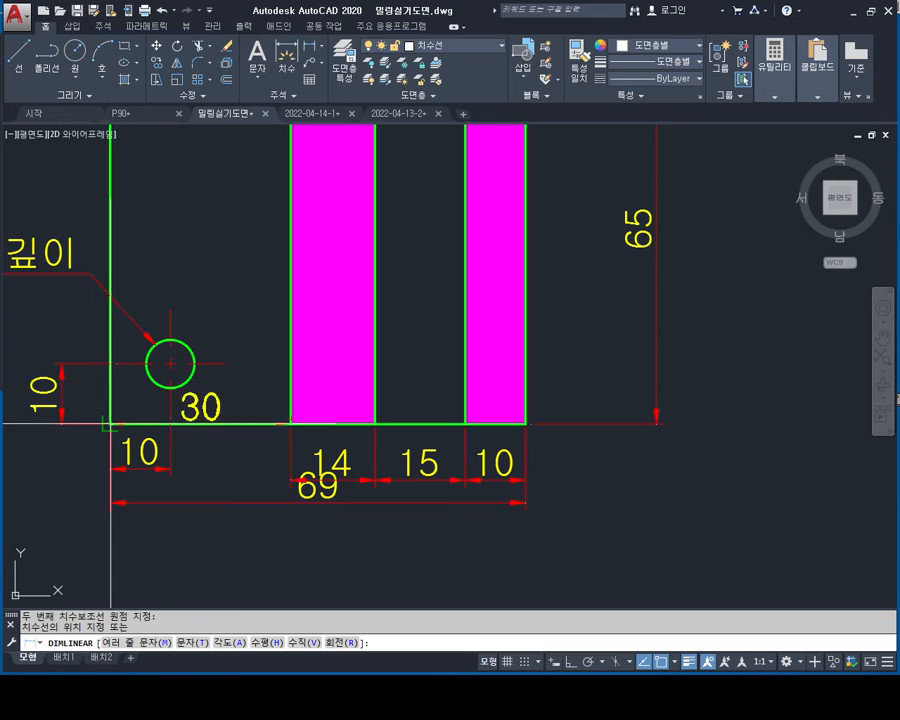
pyautogui.click(291, 480)
pyautogui.press('Escape')
# Step: Move the overall width dimension line farther below the row of strip dimensions
pyautogui.moveTo(396, 526); pyautogui.dragTo(376, 472, button='middle')
pyautogui.press('Escape')
pyautogui.click(376, 450)
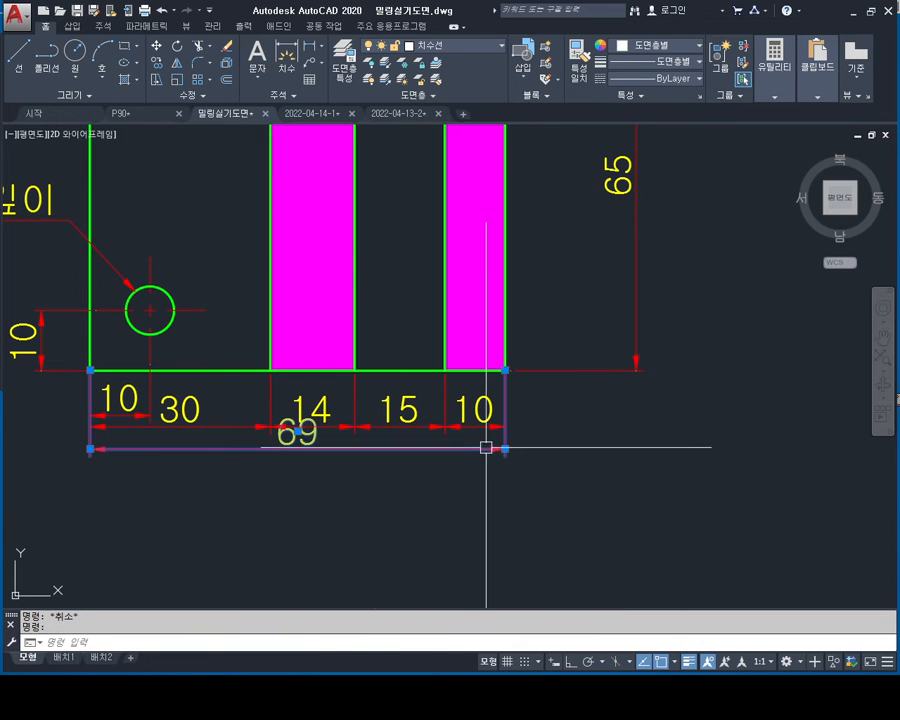
pyautogui.click(504, 448)
pyautogui.click(490, 528)
pyautogui.press('Escape')
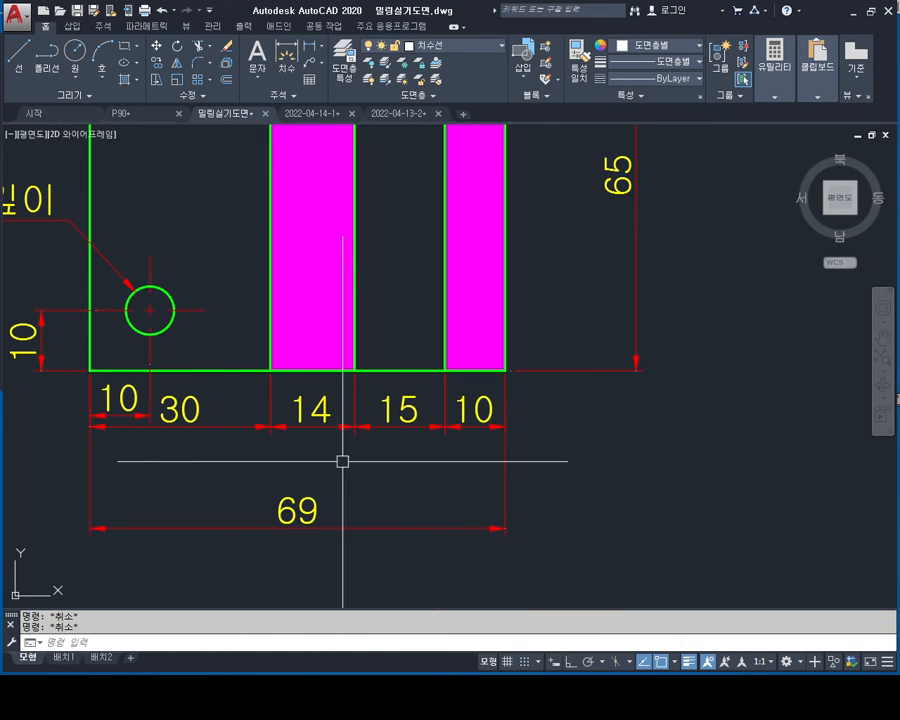
# Step: Lower the dimension lines of the rightmost strip and the unfilled gap, keeping both at the same height above the overall width dimension
pyautogui.click(470, 426)
pyautogui.click(505, 426)
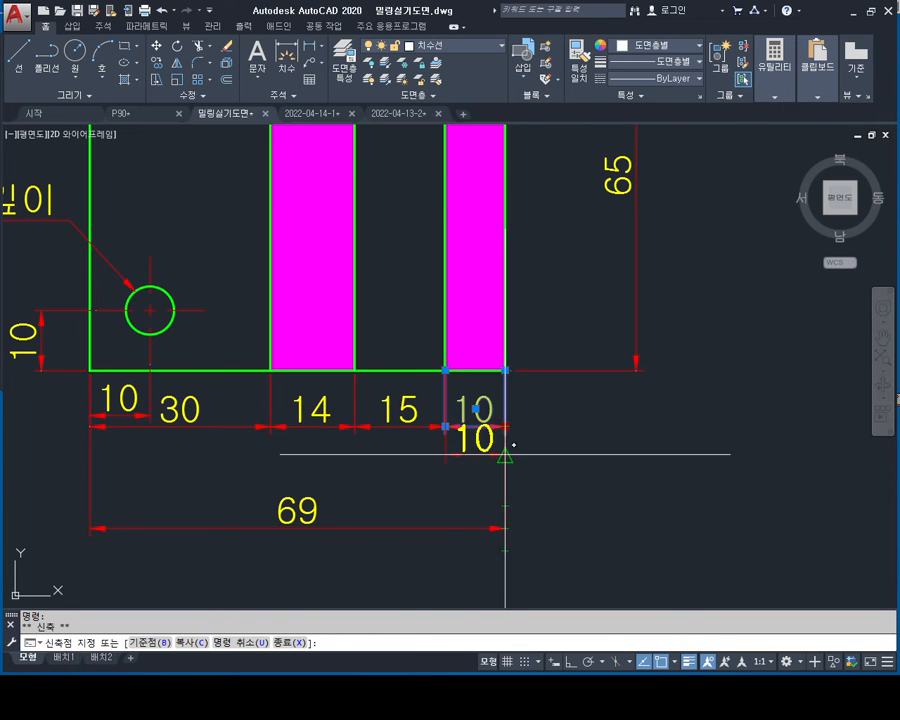
pyautogui.click(505, 456)
pyautogui.press('Escape')
pyautogui.click(440, 429)
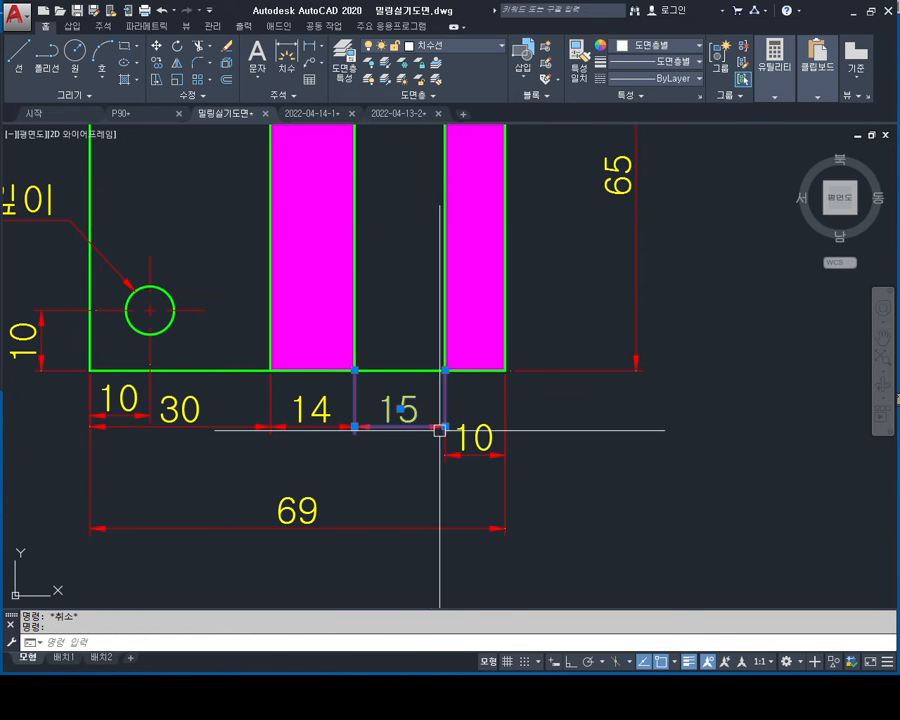
pyautogui.click(440, 429)
pyautogui.click(442, 454)
pyautogui.press('Escape')
# Step: Lower the dimension lines of the left magenta strip and the distance to the outline's left edge into the same row
pyautogui.click(355, 427)
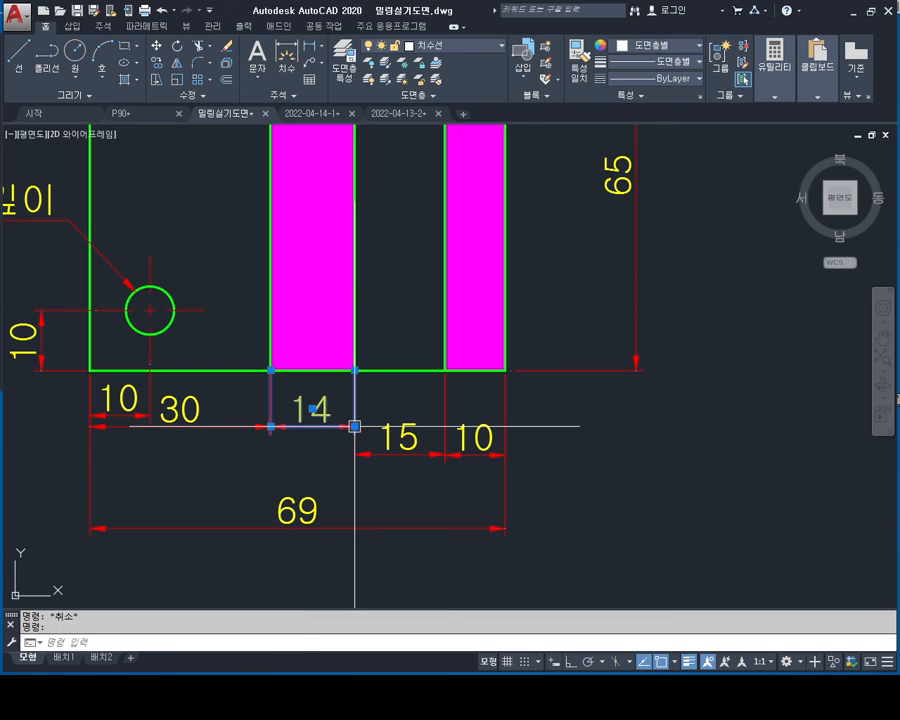
pyautogui.click(355, 427)
pyautogui.click(356, 454)
pyautogui.press('Escape')
pyautogui.click(266, 427)
pyautogui.click(270, 427)
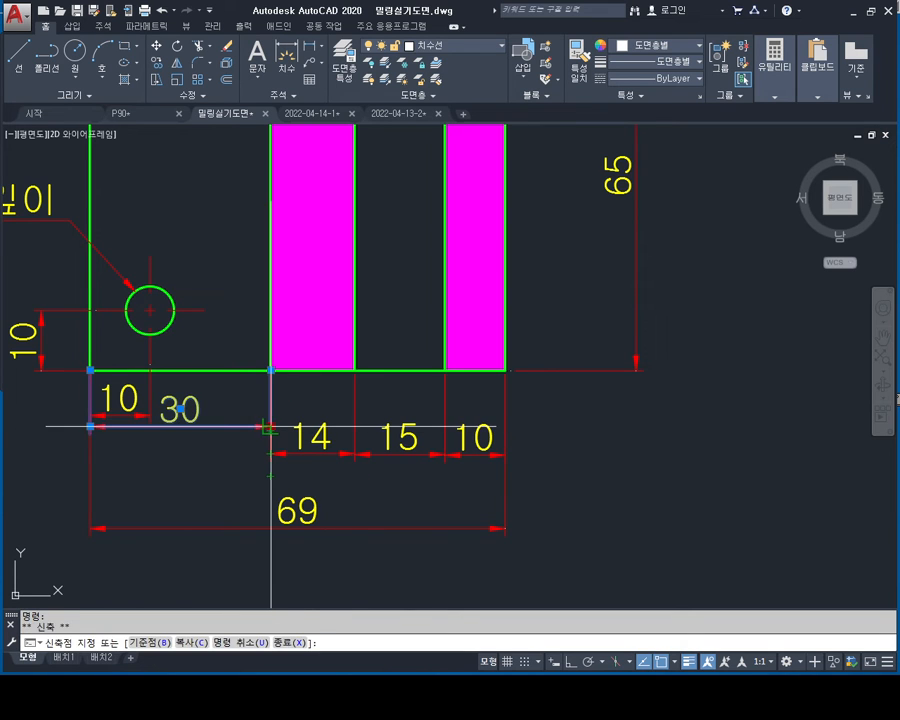
pyautogui.click(216, 453)
pyautogui.press('Escape')
pyautogui.press('Escape')
# Step: Offset the outline's top edge 15 mm downward into the part
pyautogui.moveTo(254, 414); pyautogui.dragTo(320, 392, button='middle')
pyautogui.scroll(-3, 310, 460)
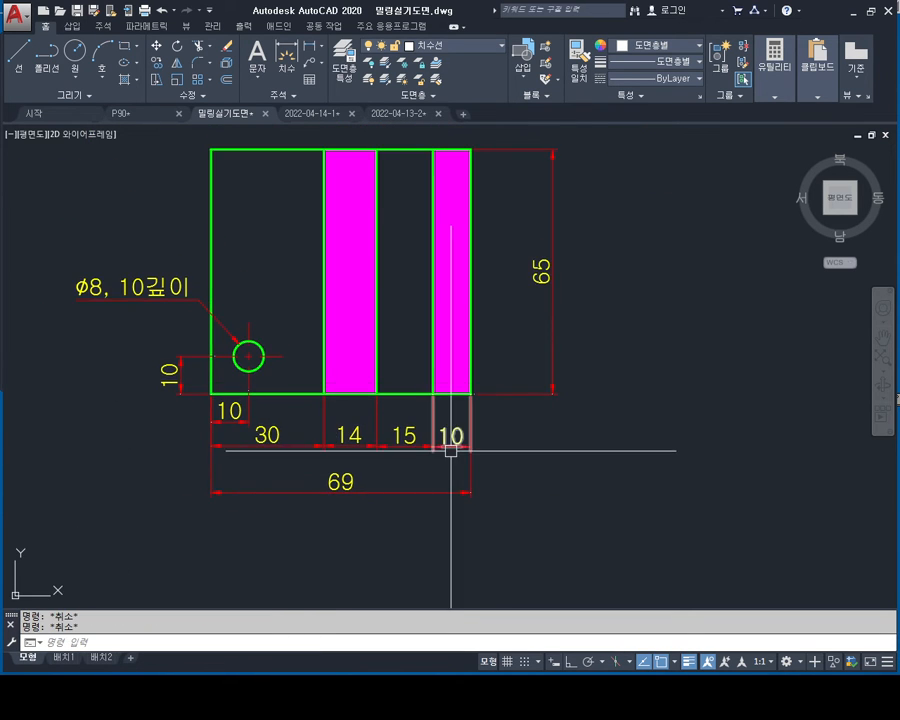
pyautogui.moveTo(451, 451); pyautogui.dragTo(536, 485, button='middle')
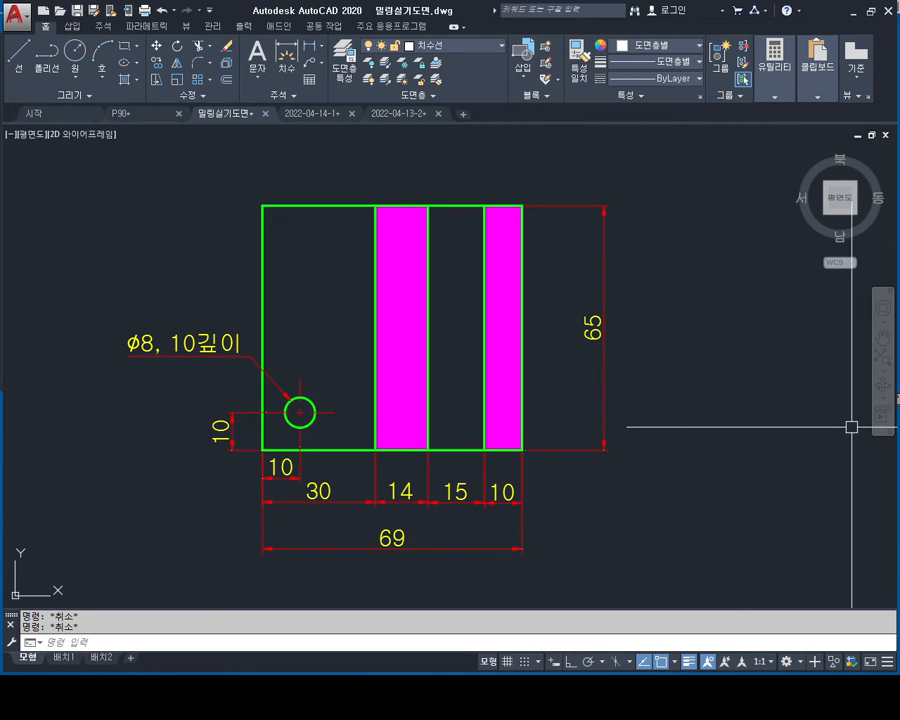
pyautogui.moveTo(427, 296); pyautogui.dragTo(448, 306, button='middle')
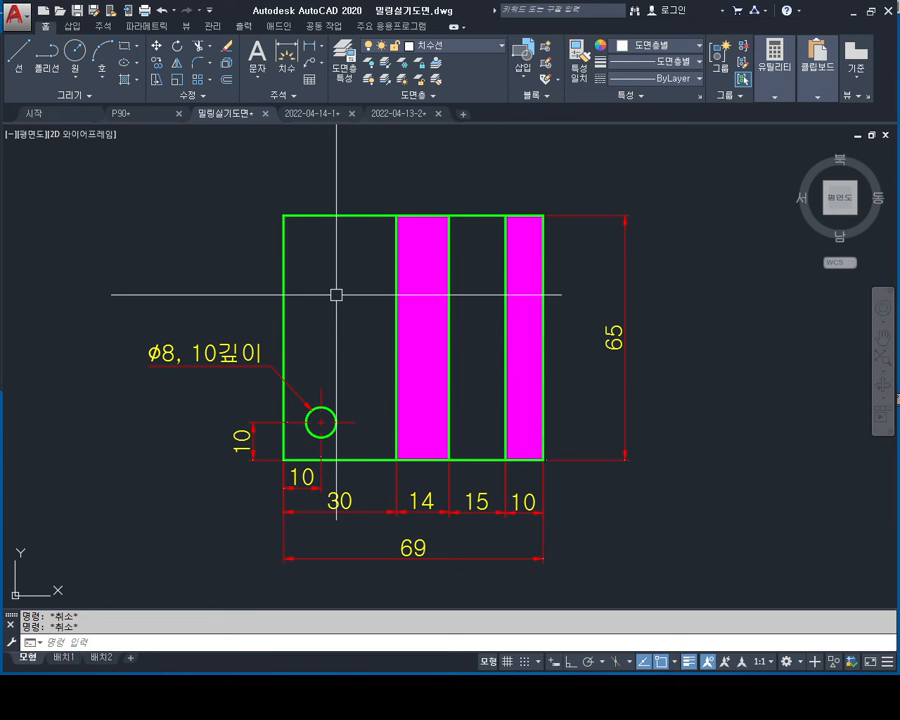
pyautogui.write('o')
pyautogui.press('space')
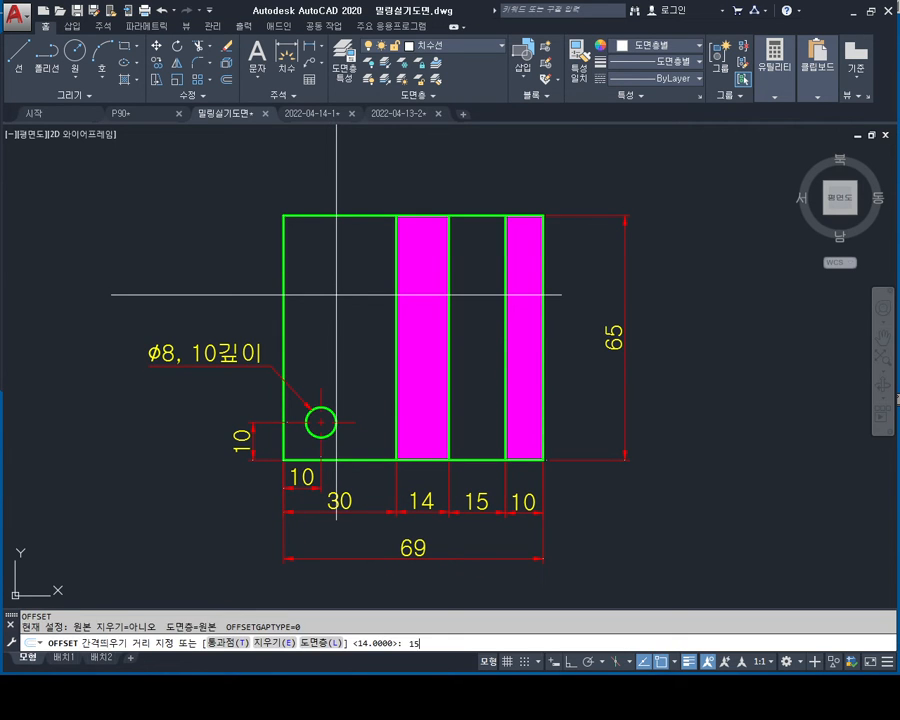
pyautogui.write('15')
pyautogui.press('Return')
pyautogui.click(337, 215)
pyautogui.click(345, 280)
pyautogui.press('Escape')
pyautogui.press('Escape')
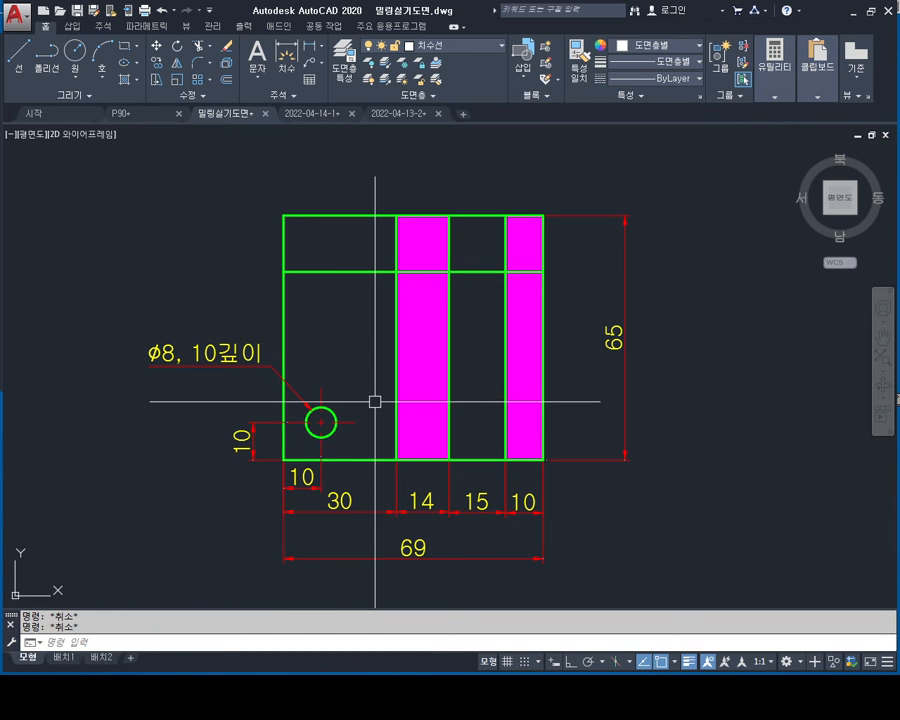
# Step: Offset the new horizontal line 20 mm downward to form a horizontal band across the part
pyautogui.write('o')
pyautogui.press('space')
pyautogui.write('20')
pyautogui.press('Return')
pyautogui.click(365, 271)
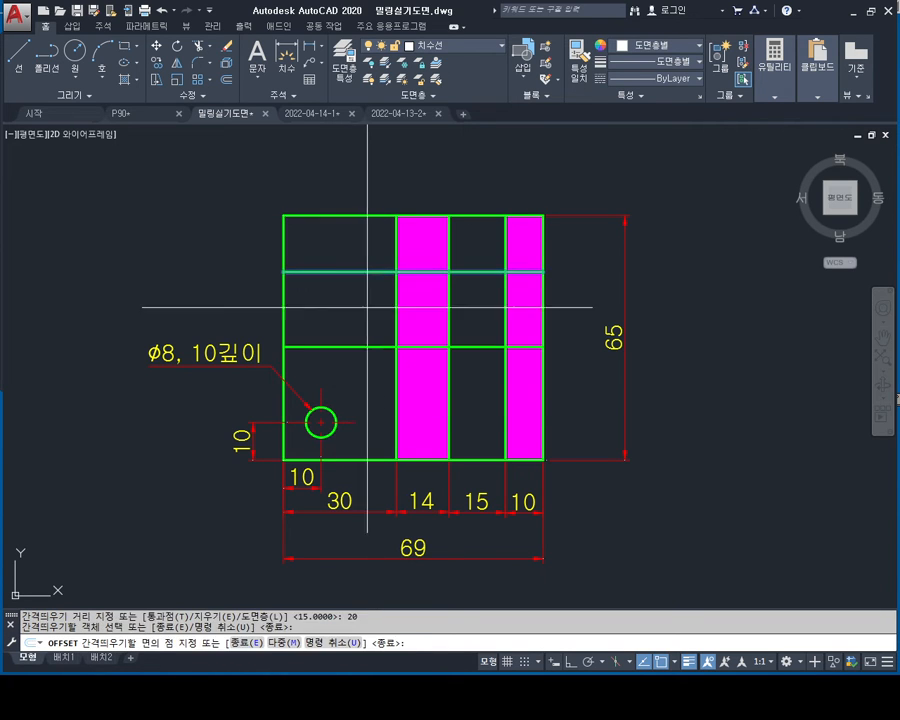
pyautogui.click(372, 305)
pyautogui.click(373, 457)
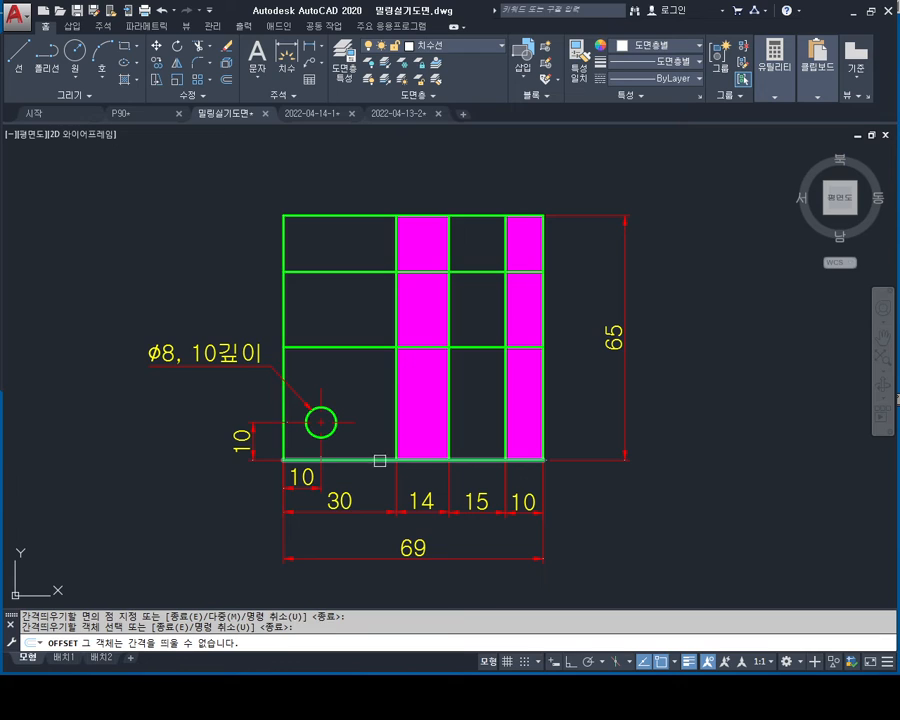
pyautogui.click(397, 459)
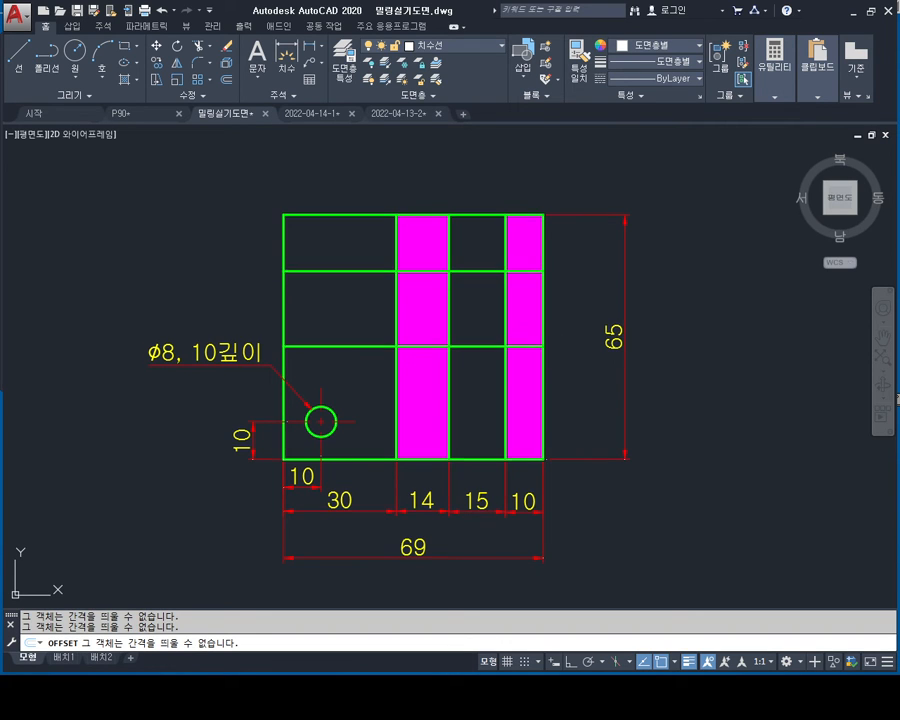
pyautogui.press('Escape')
pyautogui.press('Escape')
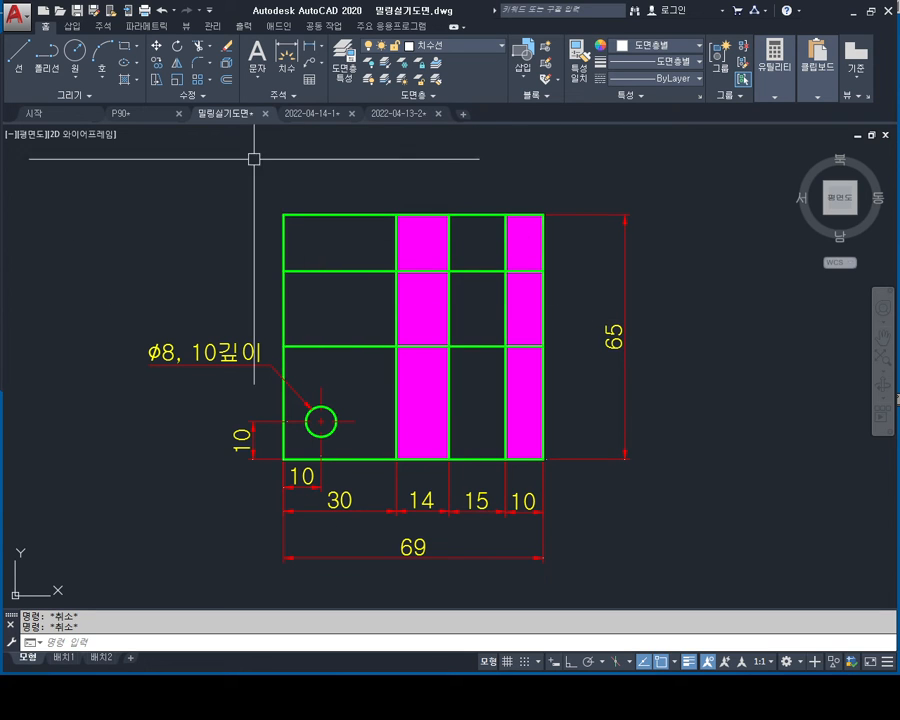
# Step: Add a vertical linear dimension from the top edge to the first horizontal line, placed inside the part's left section
pyautogui.click(306, 45)
pyautogui.click(284, 215)
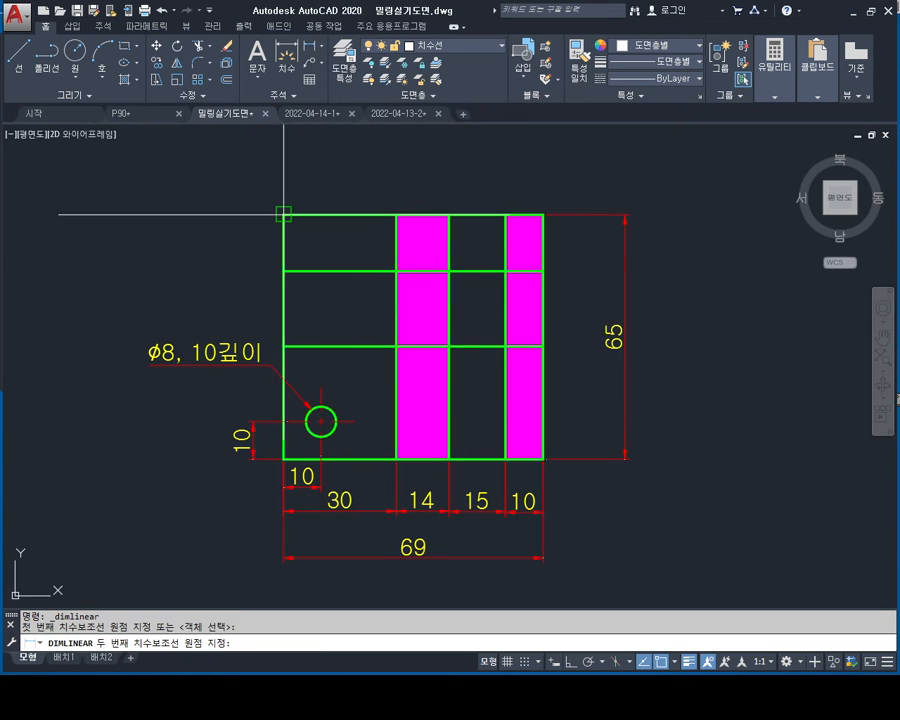
pyautogui.click(284, 270)
pyautogui.click(335, 245)
# Step: Dimension the height between the two inner horizontal lines, in line with the vertical dimension above it
pyautogui.press('Return')
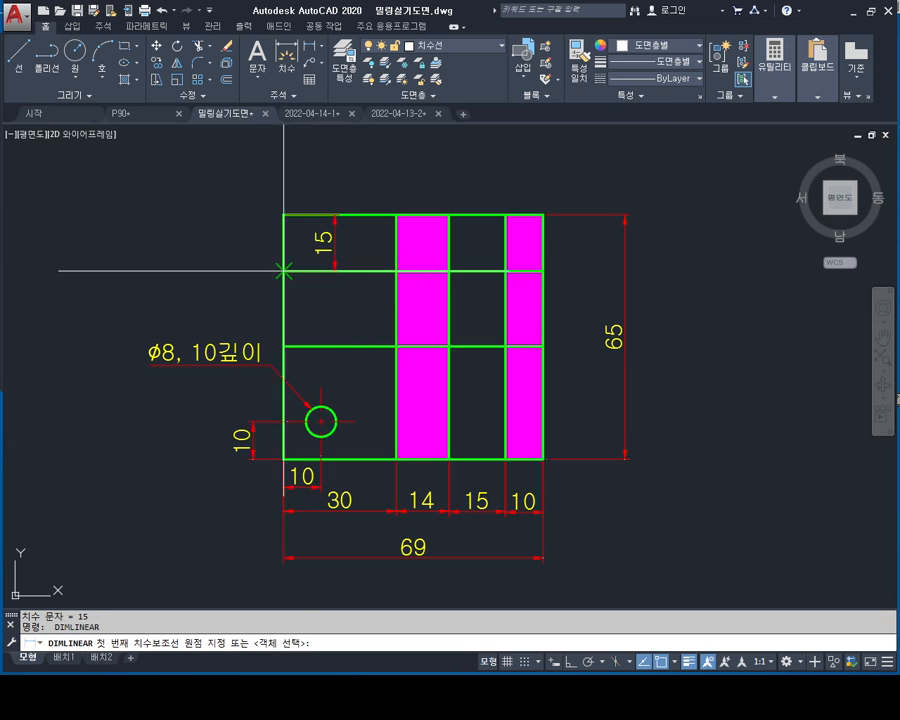
pyautogui.click(284, 270)
pyautogui.click(284, 345)
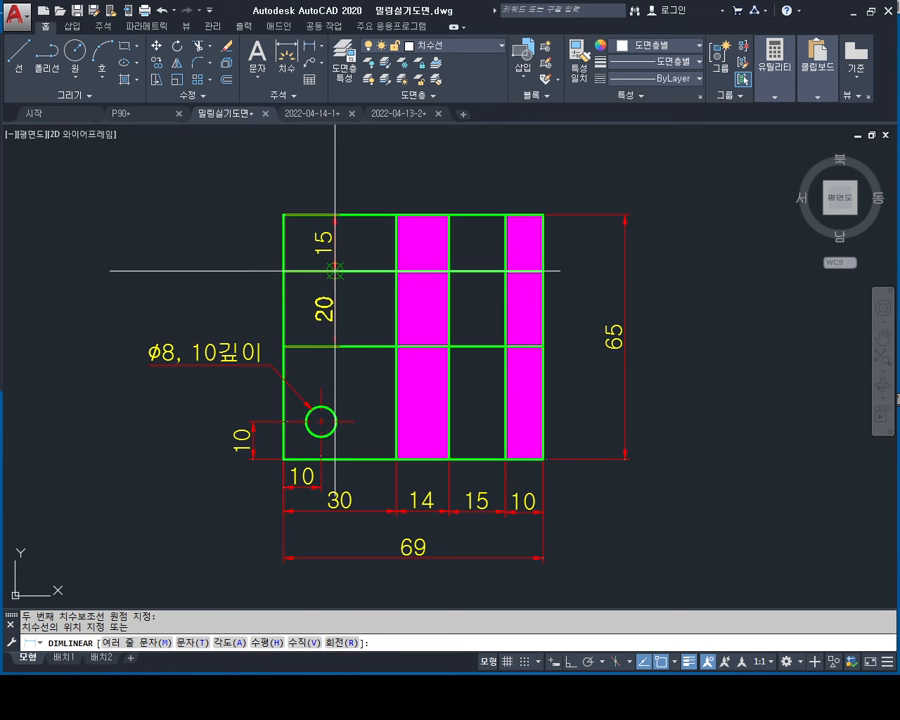
pyautogui.click(334, 268)
pyautogui.press('Escape')
pyautogui.press('Escape')
pyautogui.scroll(-2, 630, 396)
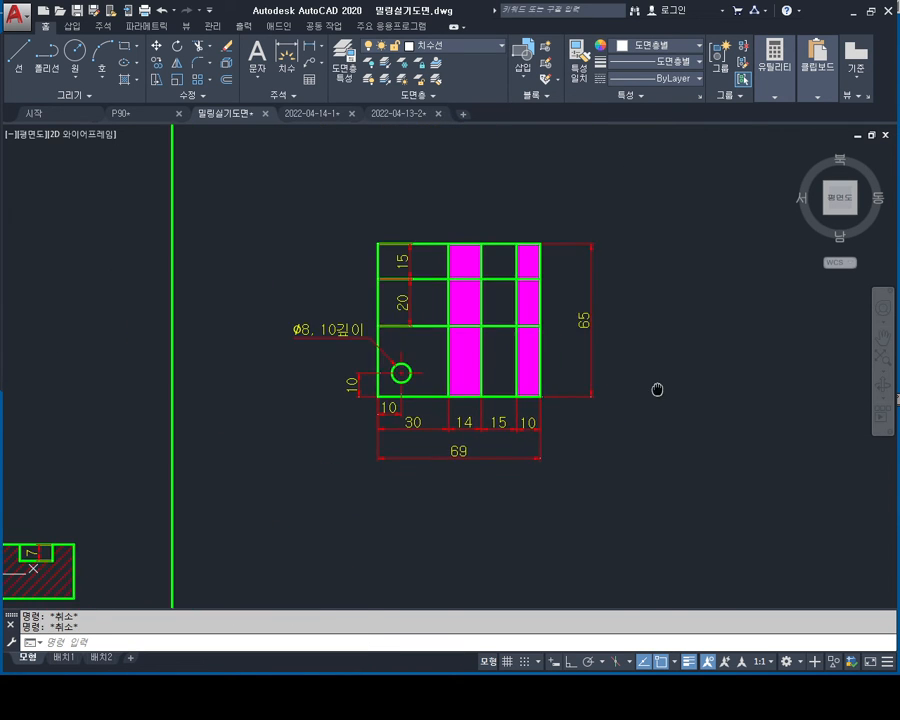
# Step: Fill the horizontal band's two unfilled cells with the magenta SOLID hatch
pyautogui.scroll(3, 565, 384)
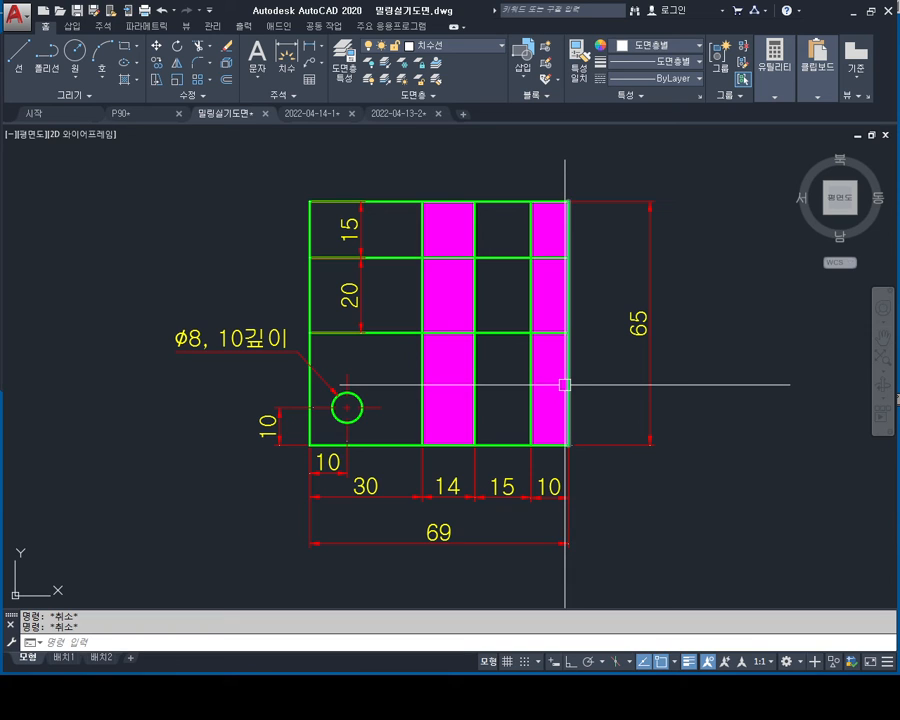
pyautogui.moveTo(652, 414); pyautogui.dragTo(640, 390, button='middle')
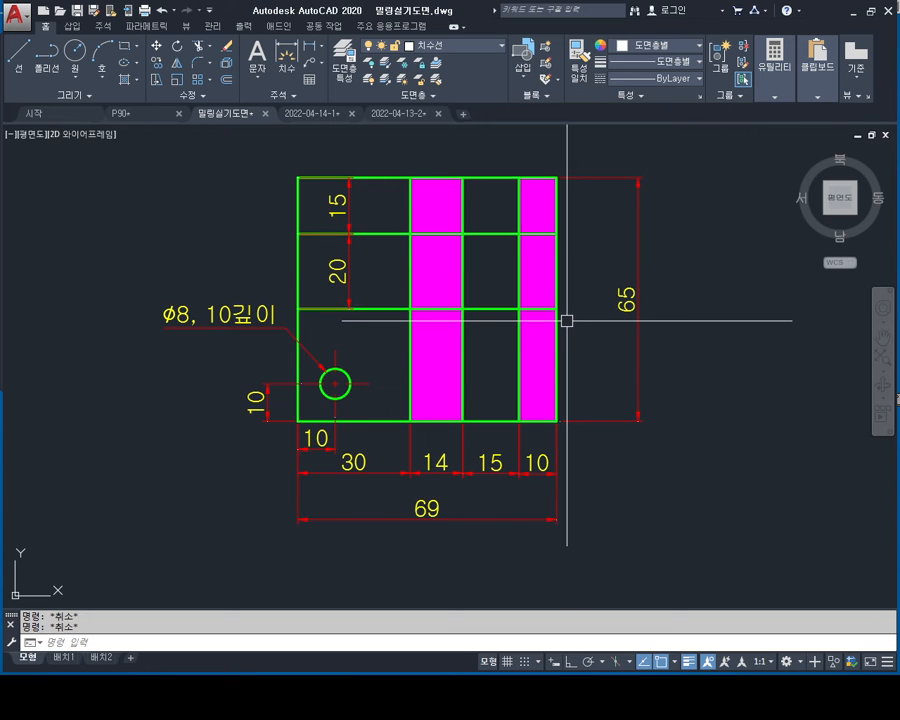
pyautogui.write('h')
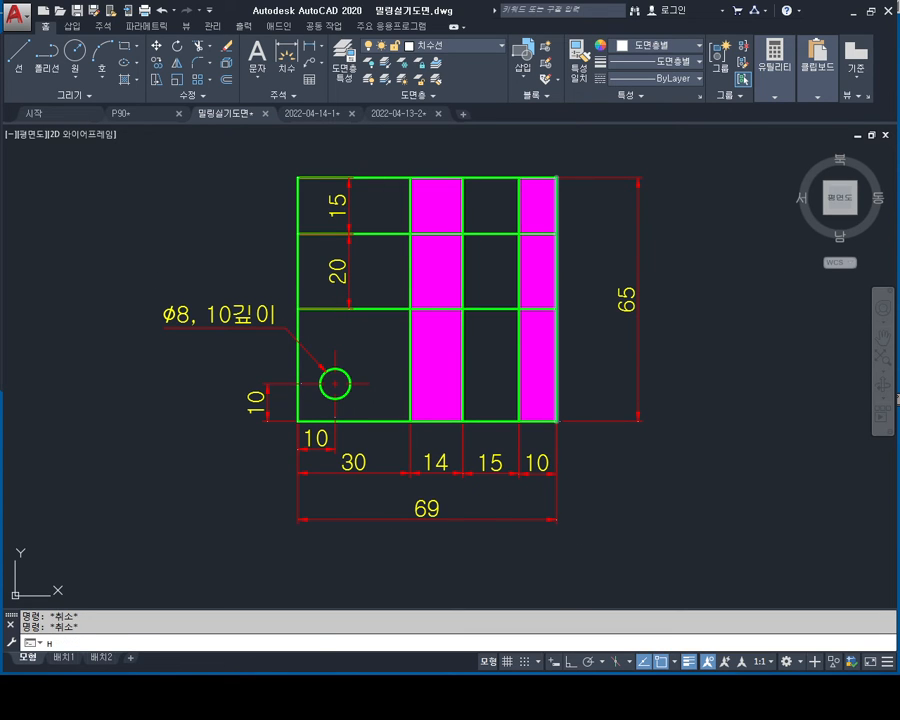
pyautogui.press('Return')
pyautogui.click(337, 266)
pyautogui.click(480, 268)
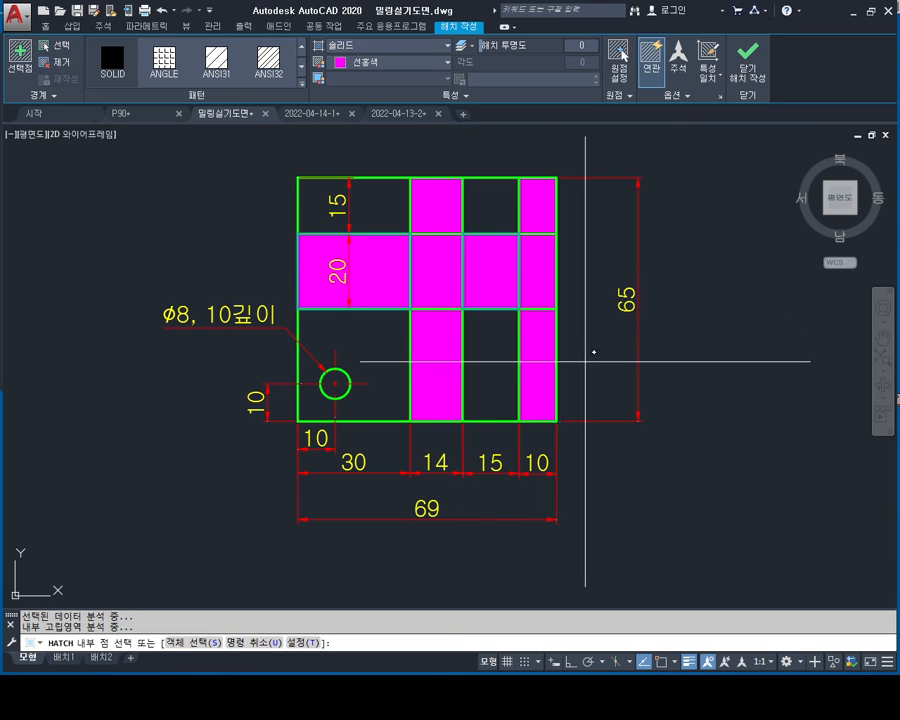
pyautogui.press('Escape')
pyautogui.press('Escape')
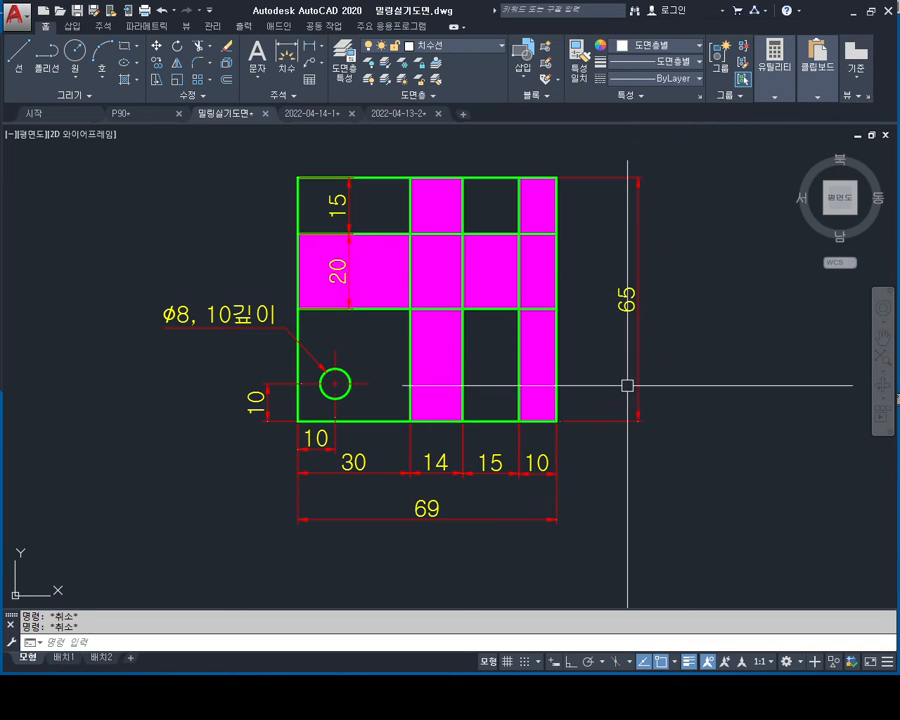
# Step: Draw a vertical projection line about 43 mm long straight down from the outline's lower-left corner
pyautogui.moveTo(628, 432); pyautogui.dragTo(601, 364, button='middle')
pyautogui.scroll(-1, 595, 352)
pyautogui.scroll(1, 595, 352)
pyautogui.moveTo(553, 384); pyautogui.dragTo(552, 360, button='middle')
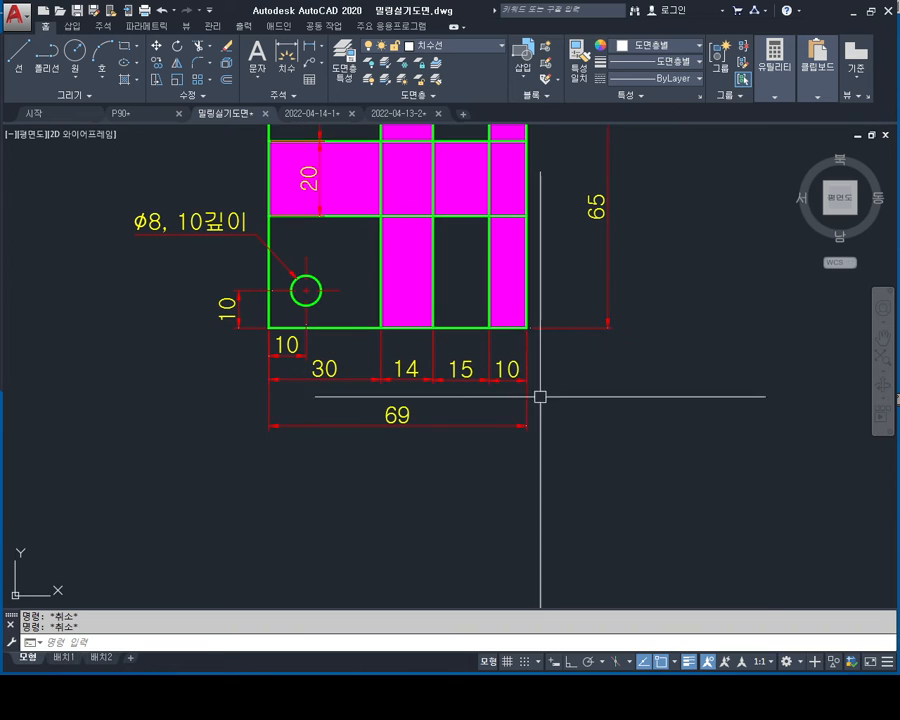
pyautogui.write('l')
pyautogui.press('Return')
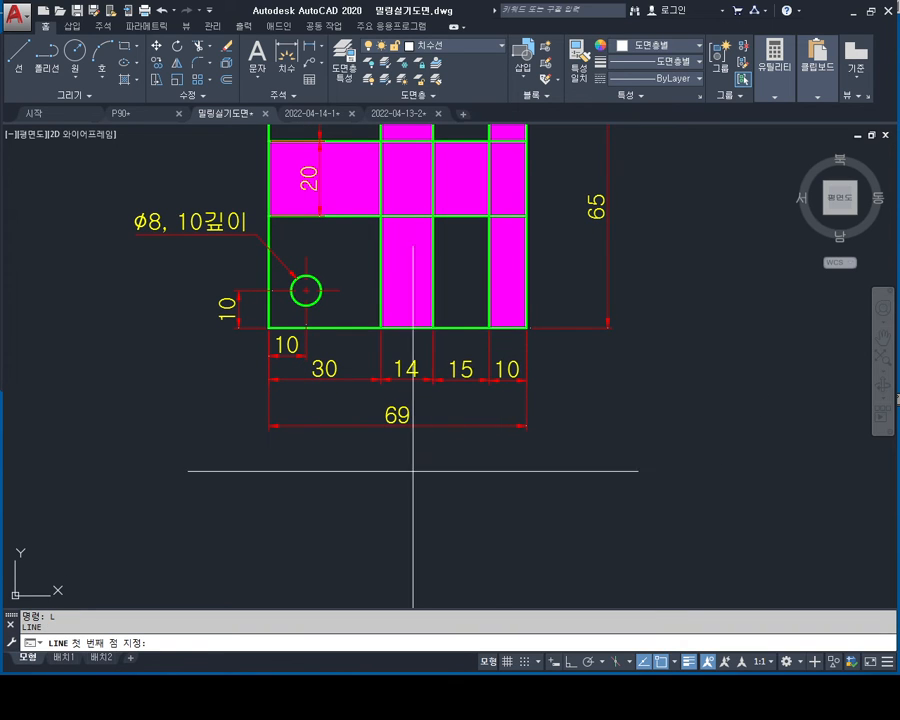
pyautogui.click(268, 328)
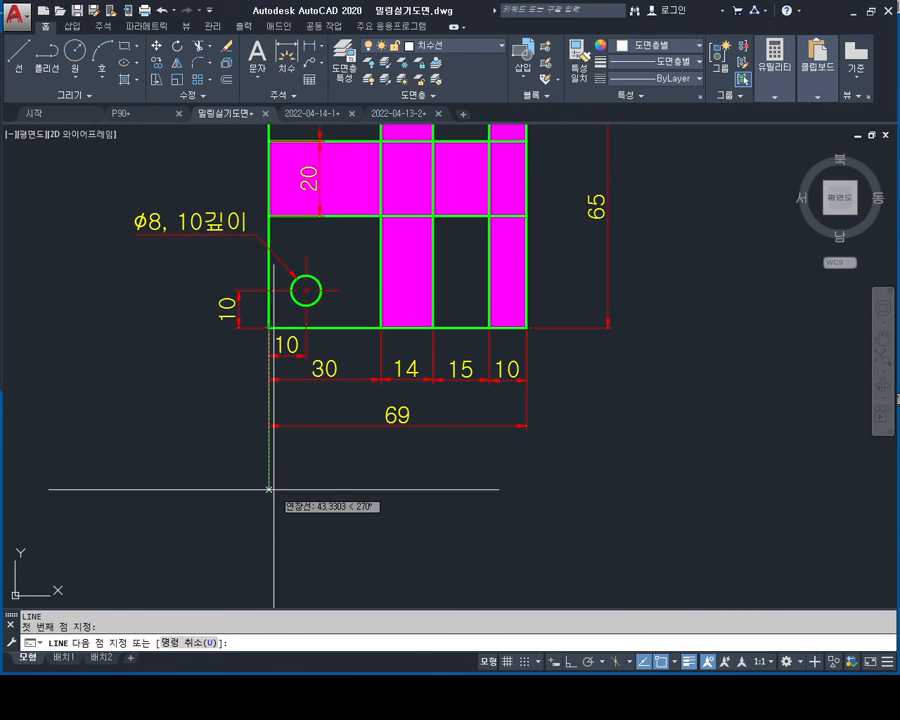
pyautogui.press('Escape')
pyautogui.press('Escape')
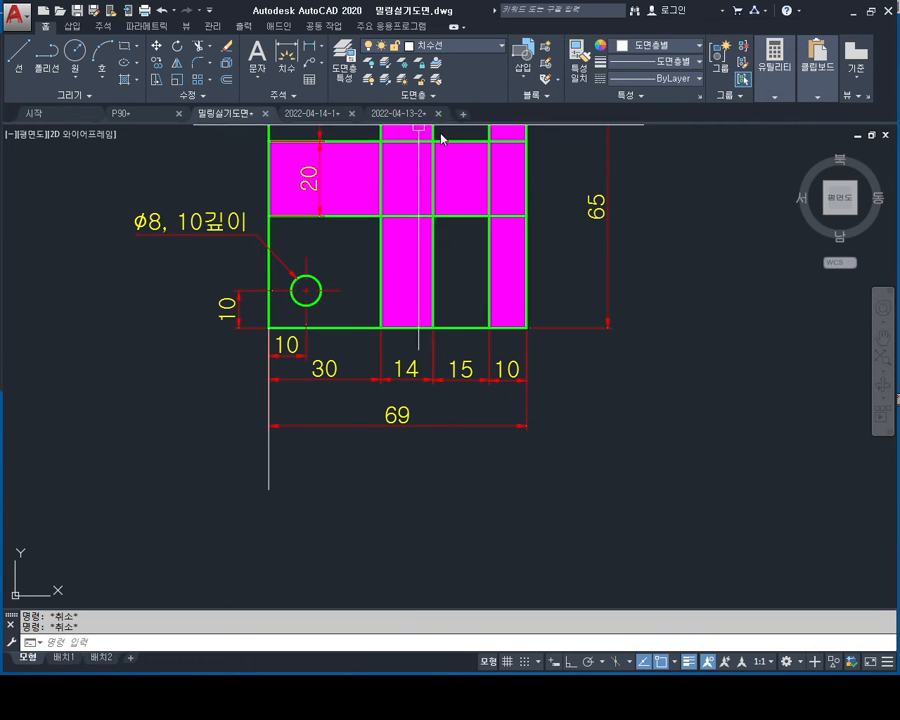
pyautogui.write('rec')
pyautogui.press('Return')
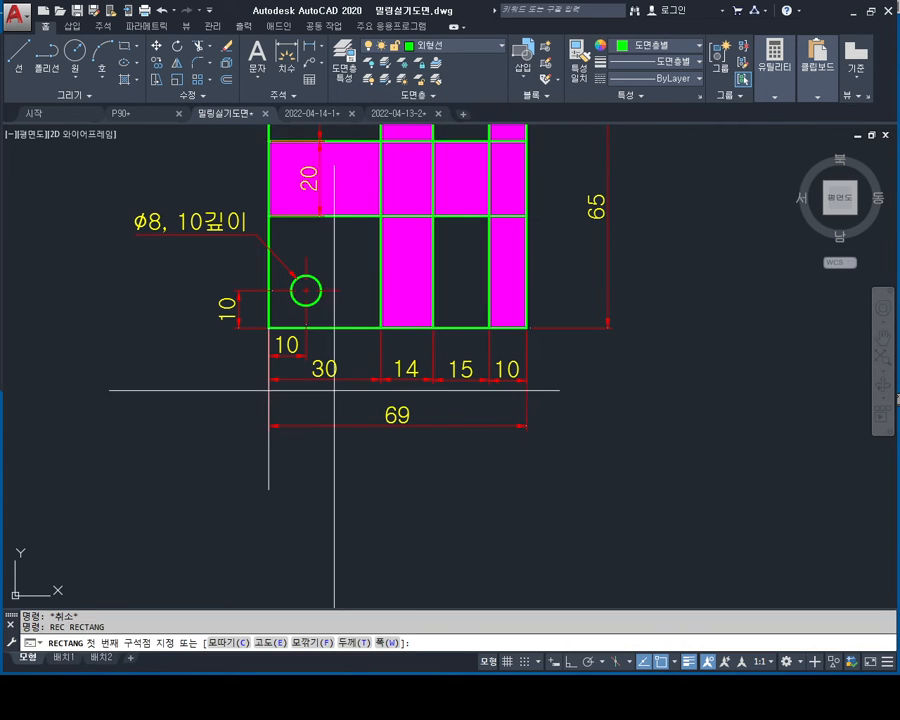
pyautogui.click(269, 490)
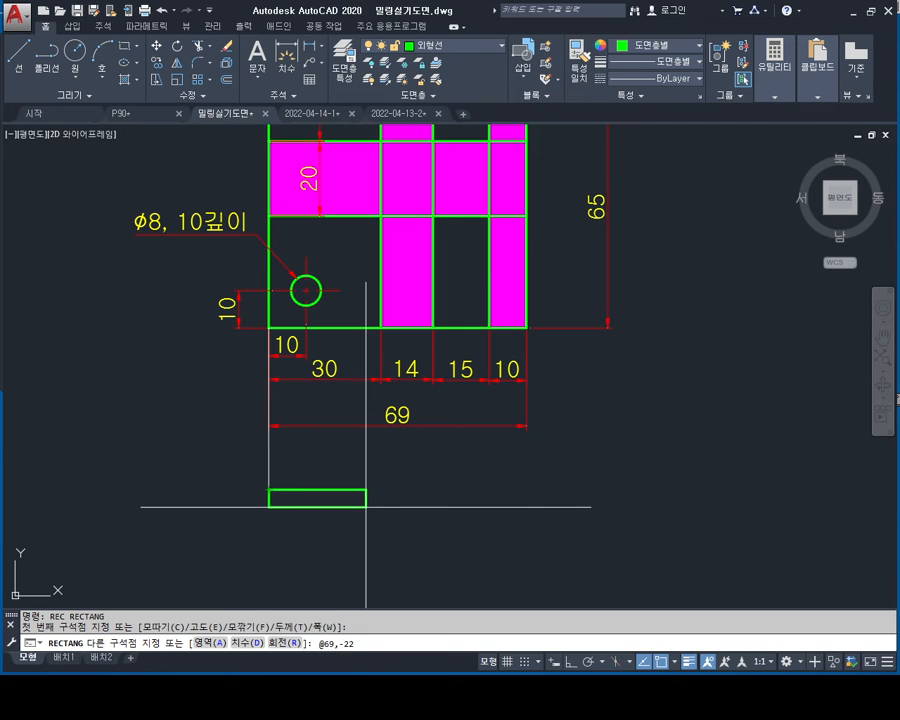
pyautogui.press('Return')
pyautogui.press('Escape')
pyautogui.press('Escape')
# Step: Add a horizontal linear dimension for the new rectangle's width, placed below it
pyautogui.moveTo(426, 360); pyautogui.dragTo(431, 312, button='middle')
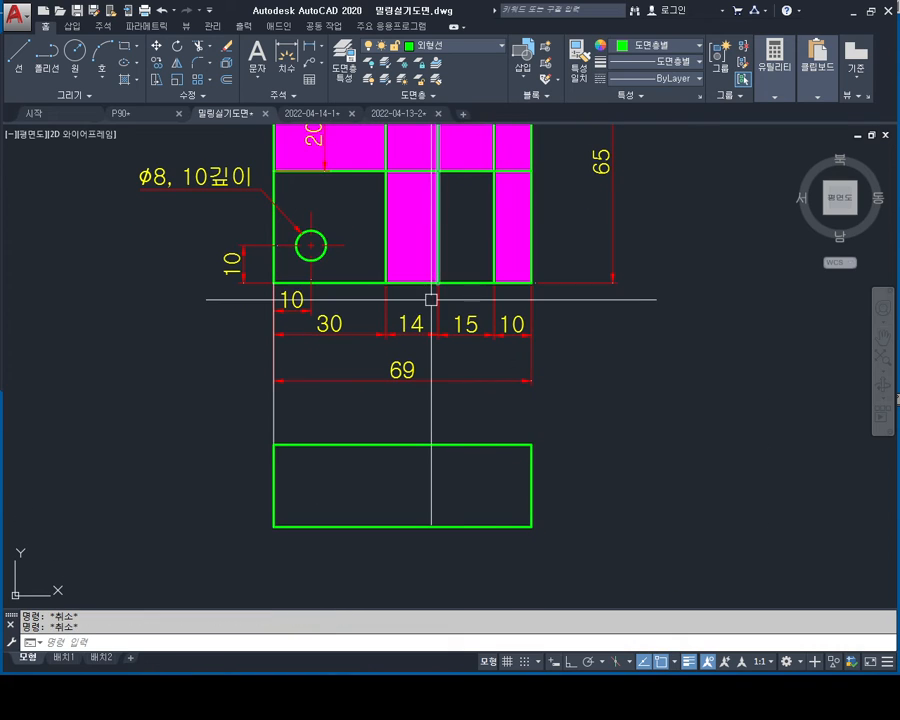
pyautogui.click(309, 47)
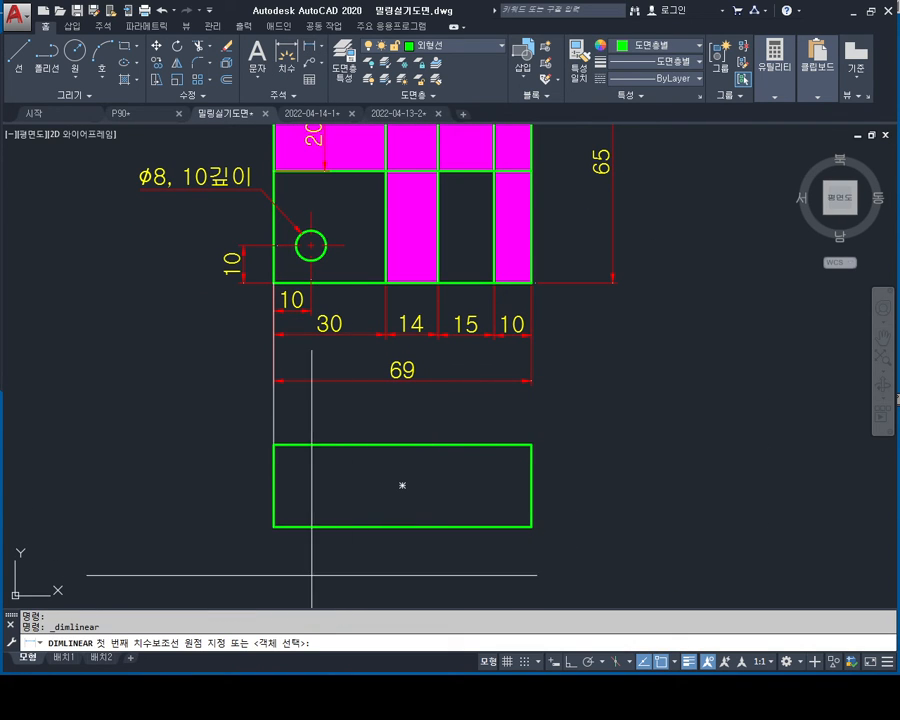
pyautogui.click(273, 526)
pyautogui.click(531, 526)
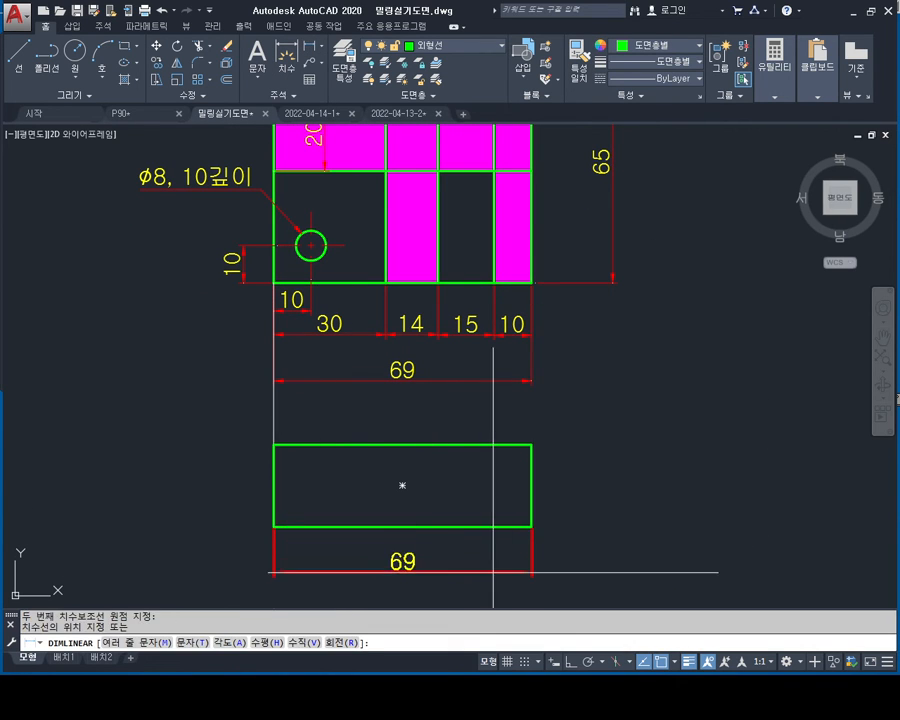
pyautogui.click(484, 590)
# Step: Add a vertical linear dimension for the new rectangle's height, placed to its right
pyautogui.moveTo(518, 422); pyautogui.dragTo(518, 380, button='middle')
pyautogui.press('space')
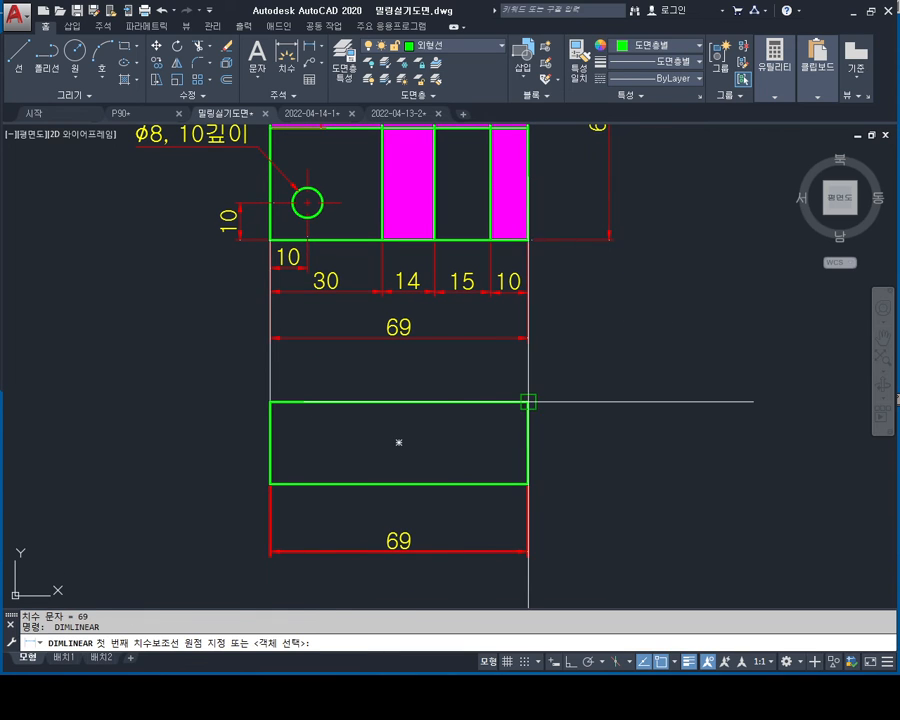
pyautogui.click(527, 402)
pyautogui.click(527, 484)
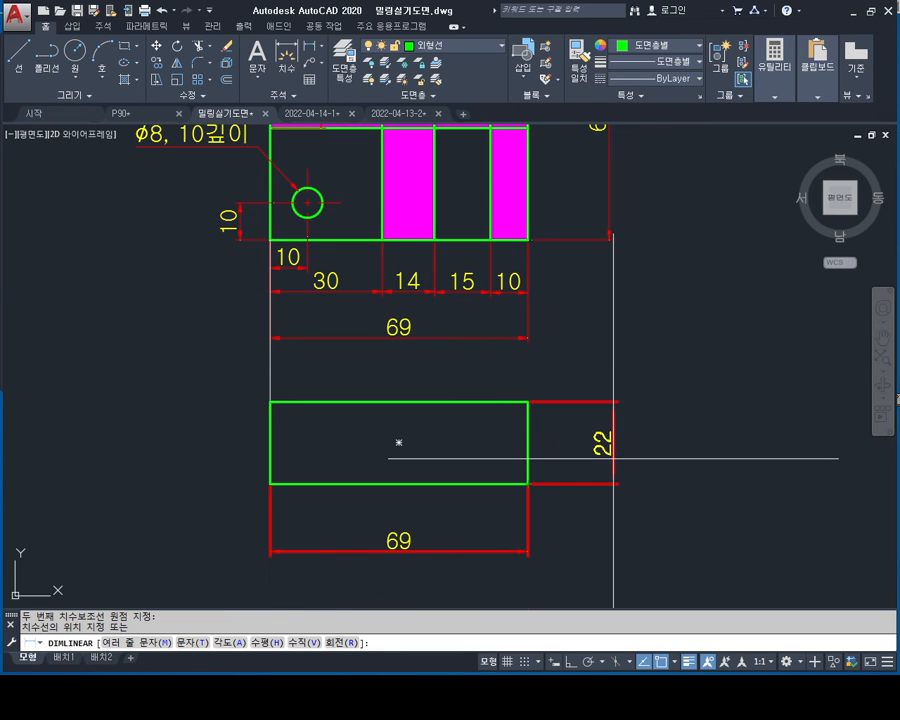
pyautogui.click(612, 454)
pyautogui.press('Escape')
# Step: Move the rectangle's width and height dimensions to the 치수선 layer
pyautogui.click(661, 356)
pyautogui.click(567, 559)
pyautogui.click(567, 571)
pyautogui.click(401, 541)
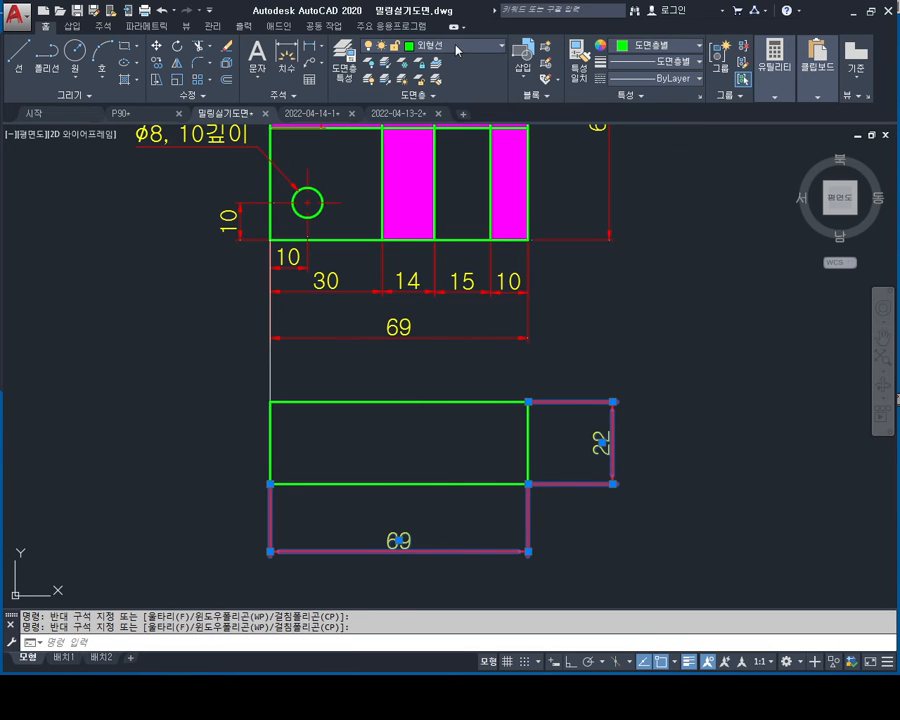
pyautogui.press('Escape')
pyautogui.press('Escape')
pyautogui.press('Escape')
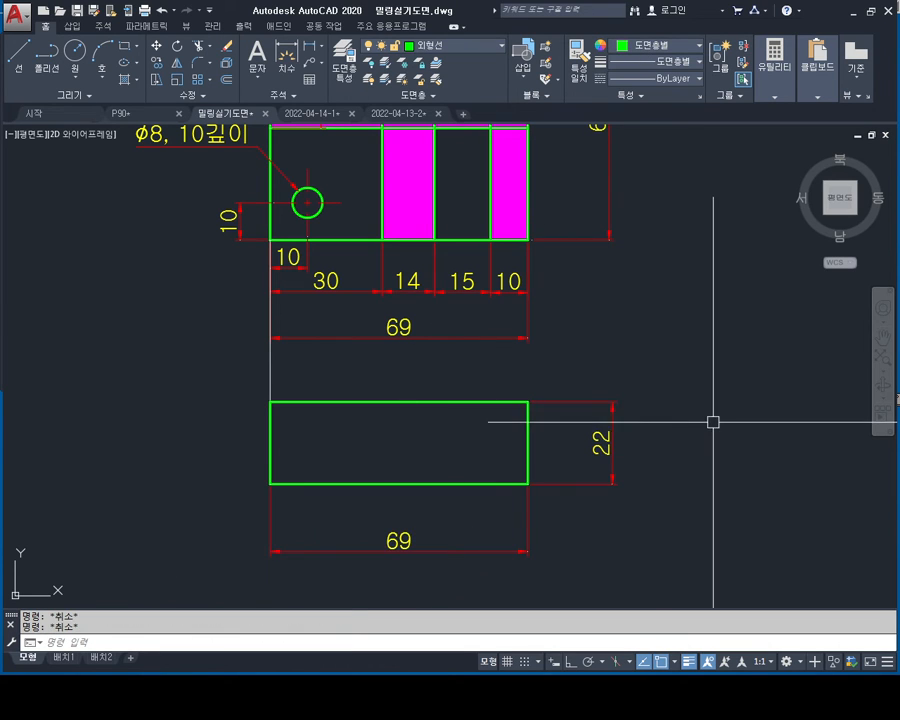
# Step: Draw vertical construction lines from the vertical strips' edges and the plan's right edge down through the front-view rectangle
pyautogui.moveTo(703, 389)
pyautogui.mouseDown(button='middle')
pyautogui.moveTo(677, 408)
pyautogui.moveTo(696, 392)
pyautogui.mouseUp(button='middle')
pyautogui.scroll(-2, 592, 374)
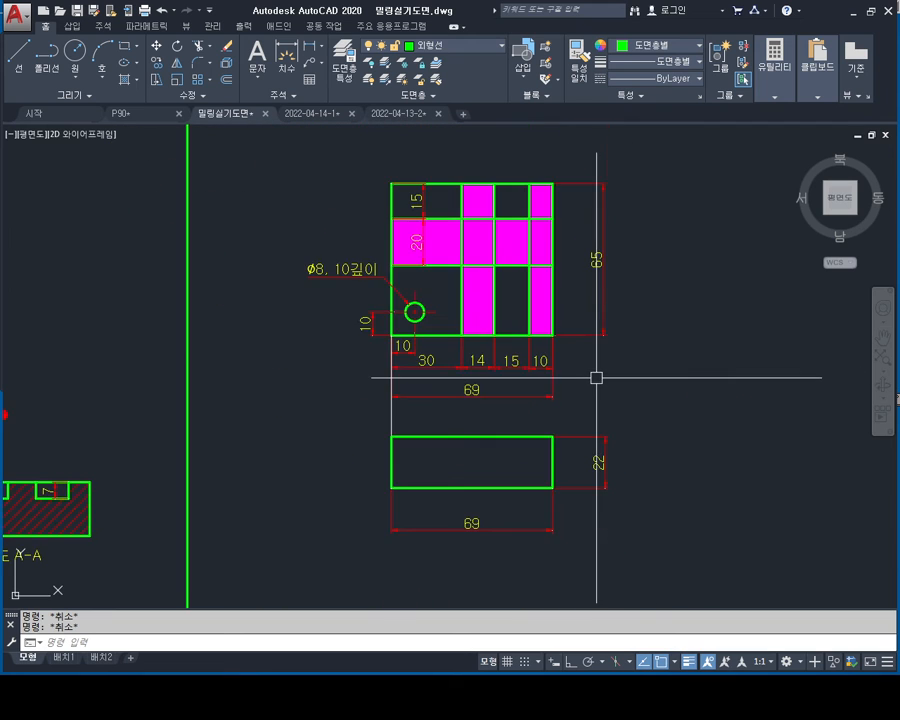
pyautogui.scroll(2, 512, 316)
pyautogui.moveTo(512, 331); pyautogui.dragTo(512, 355, button='middle')
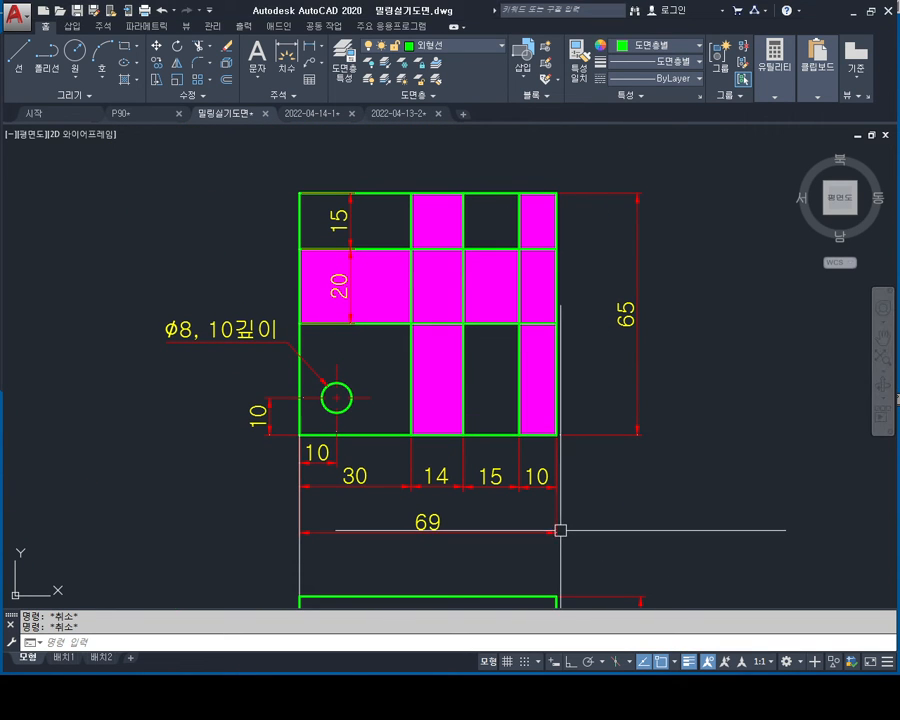
pyautogui.moveTo(556, 526)
pyautogui.mouseDown(button='middle')
pyautogui.moveTo(570, 466)
pyautogui.moveTo(510, 352)
pyautogui.moveTo(509, 409)
pyautogui.mouseUp(button='middle')
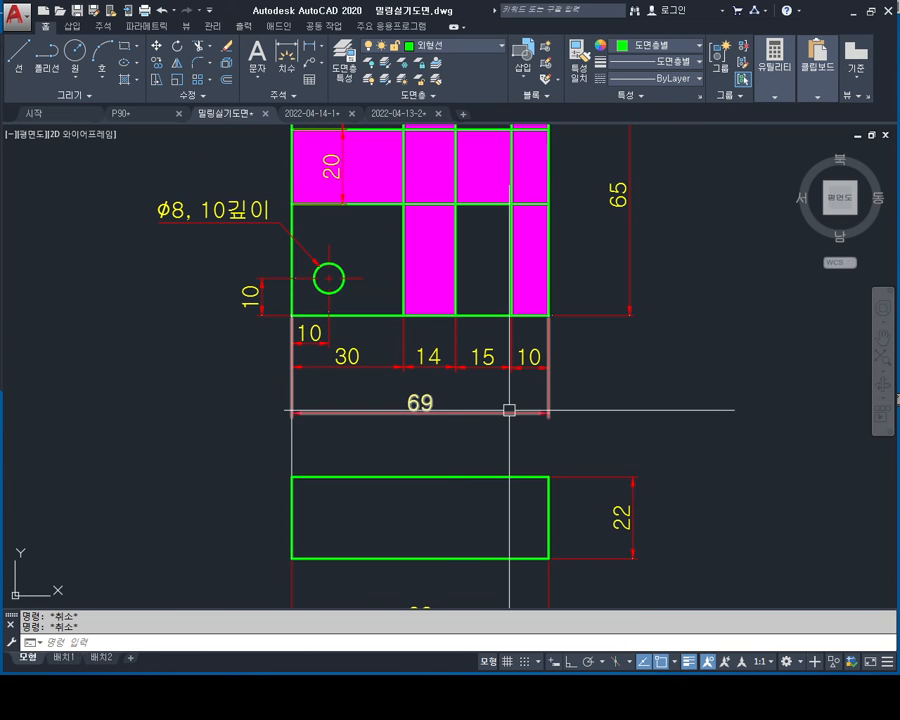
pyautogui.write('l')
pyautogui.press('Return')
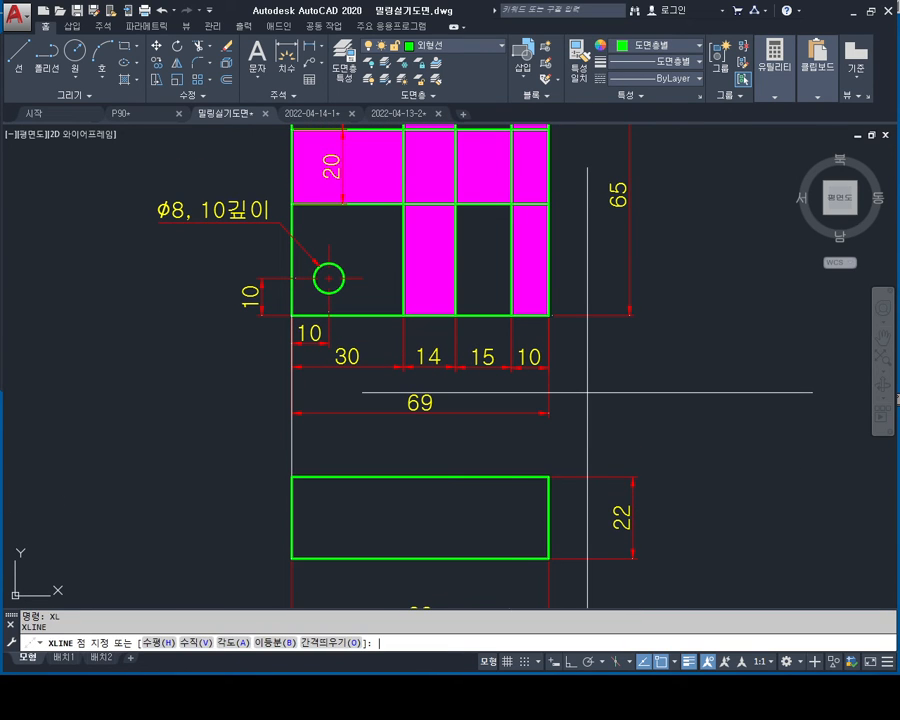
pyautogui.write('v')
pyautogui.press('Return')
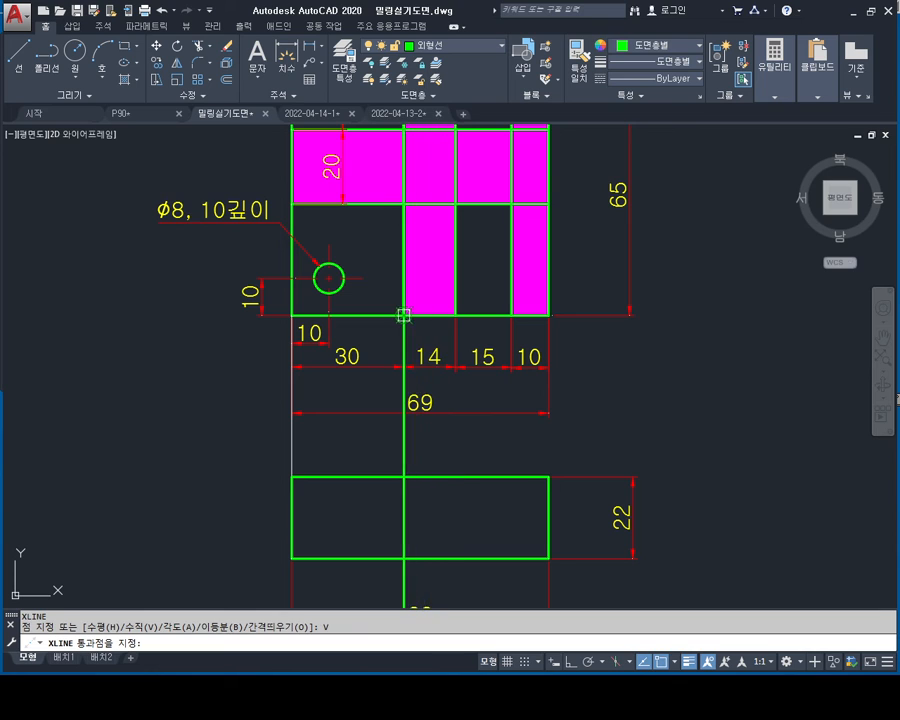
pyautogui.click(405, 316)
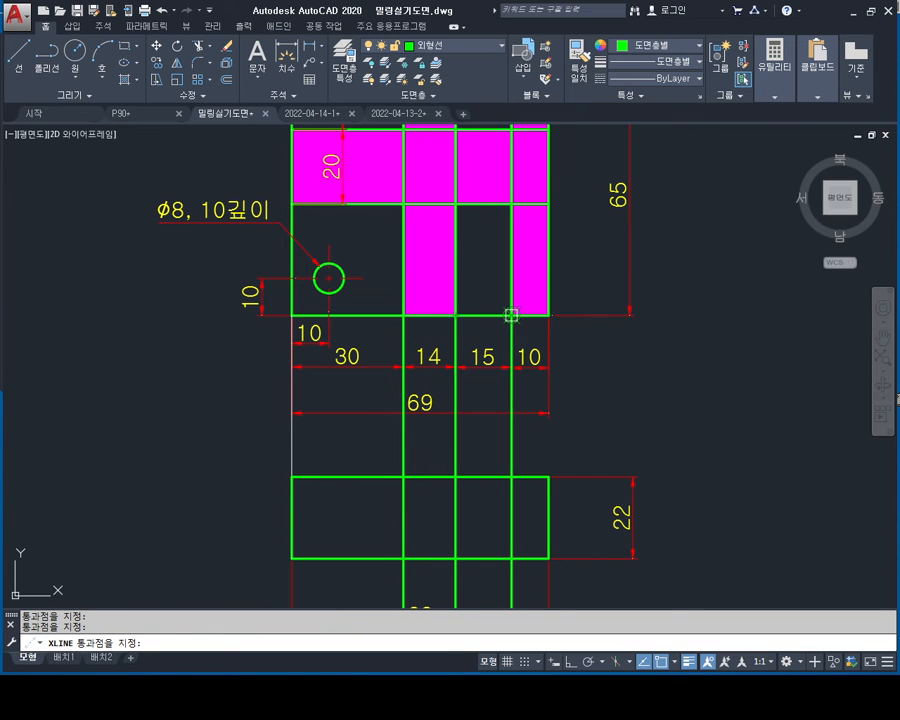
pyautogui.click(511, 345)
pyautogui.press('Escape')
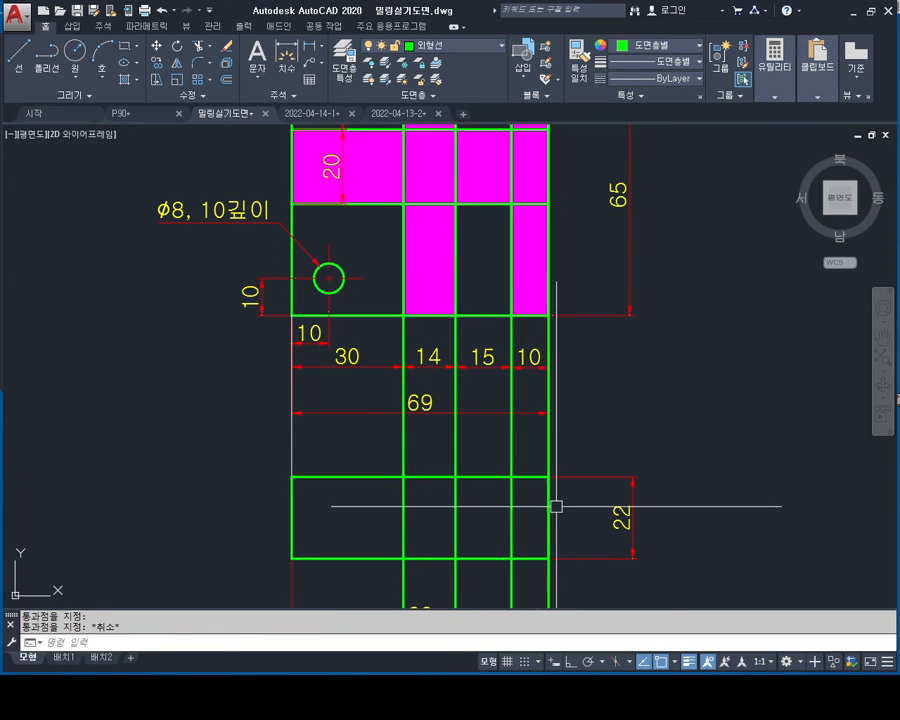
# Step: Explode the front-view rectangle into separate lines
pyautogui.scroll(2, 554, 495)
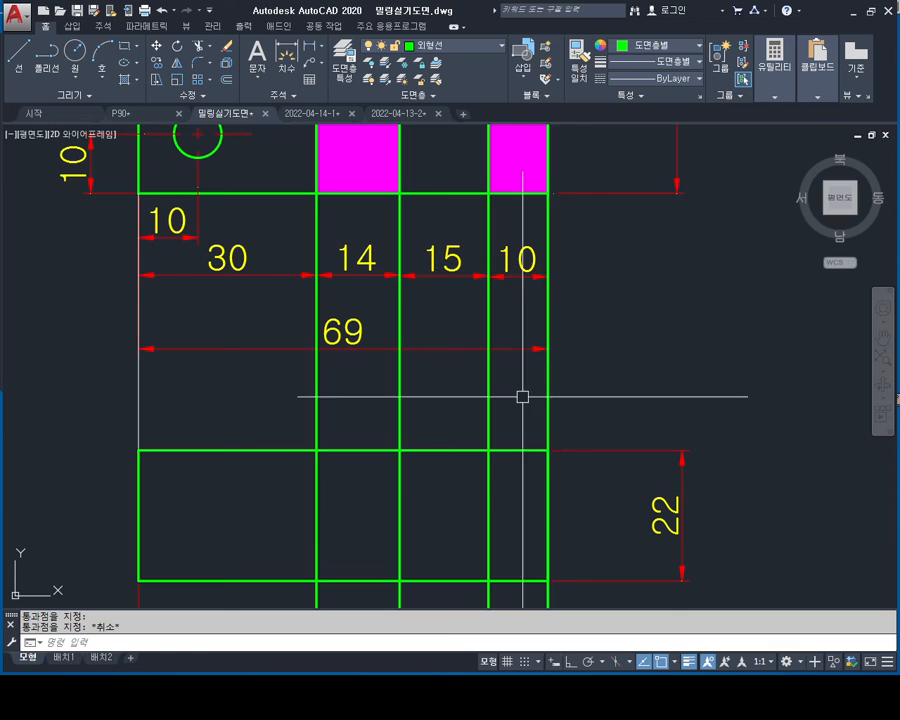
pyautogui.moveTo(487, 449); pyautogui.dragTo(508, 394, button='middle')
pyautogui.press('Escape')
pyautogui.press('Escape')
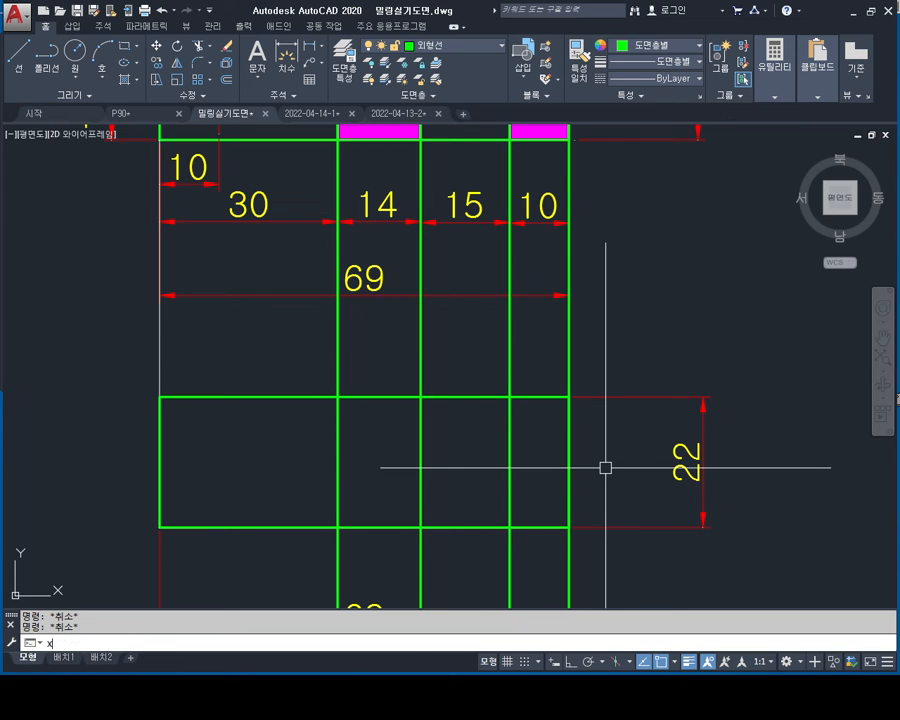
pyautogui.click(261, 396)
pyautogui.press('space')
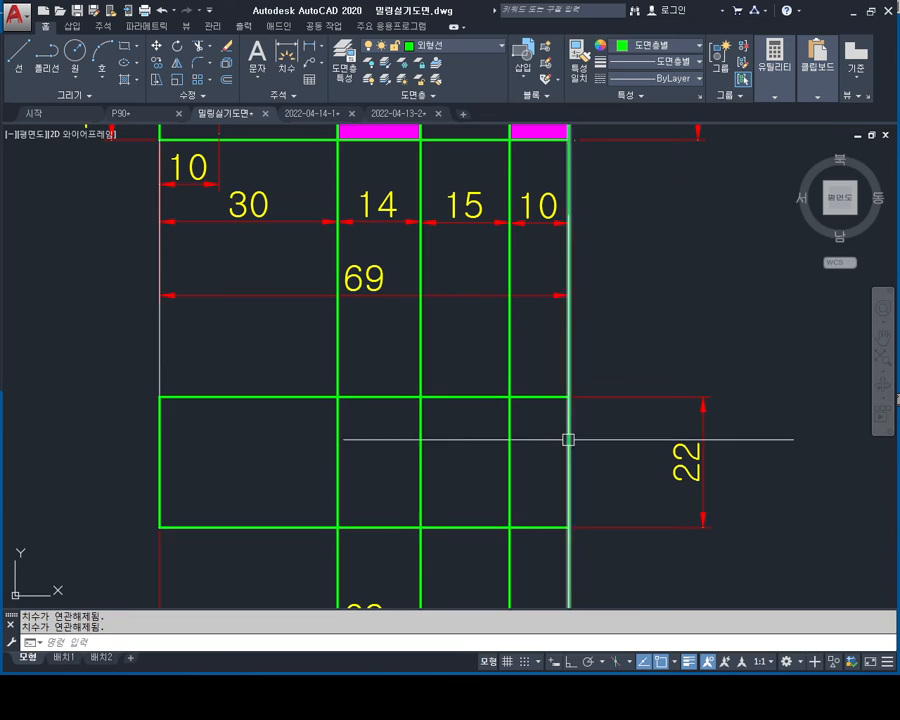
# Step: Offset the front view's top edge 5 downward
pyautogui.moveTo(569, 438); pyautogui.dragTo(544, 444, button='middle')
pyautogui.press('Escape')
pyautogui.press('Escape')
pyautogui.write('o')
pyautogui.press('space')
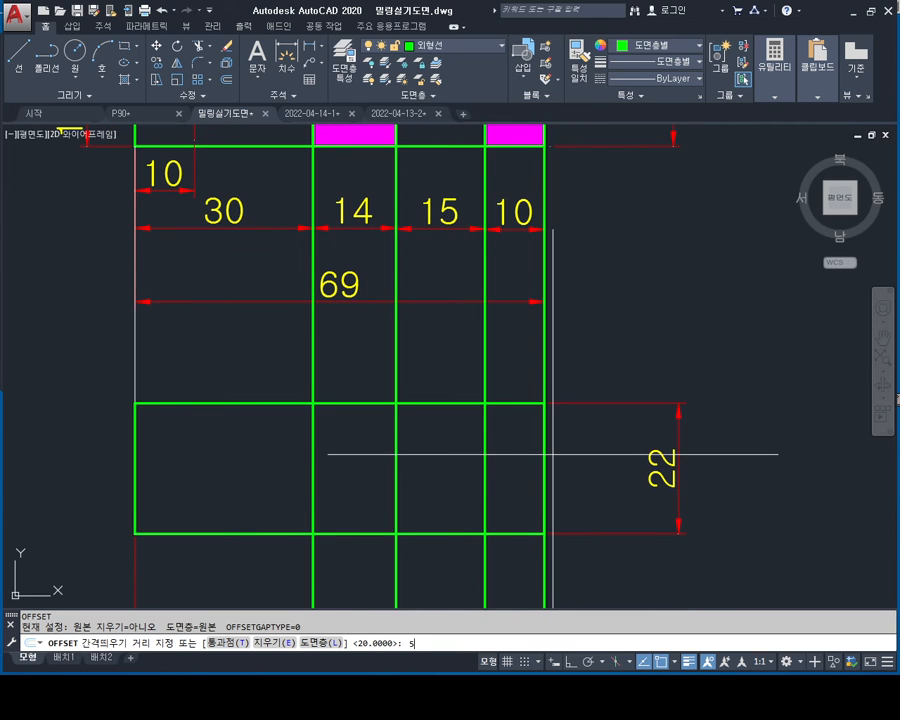
pyautogui.write('5')
pyautogui.press('space')
pyautogui.click(515, 406)
pyautogui.click(508, 450)
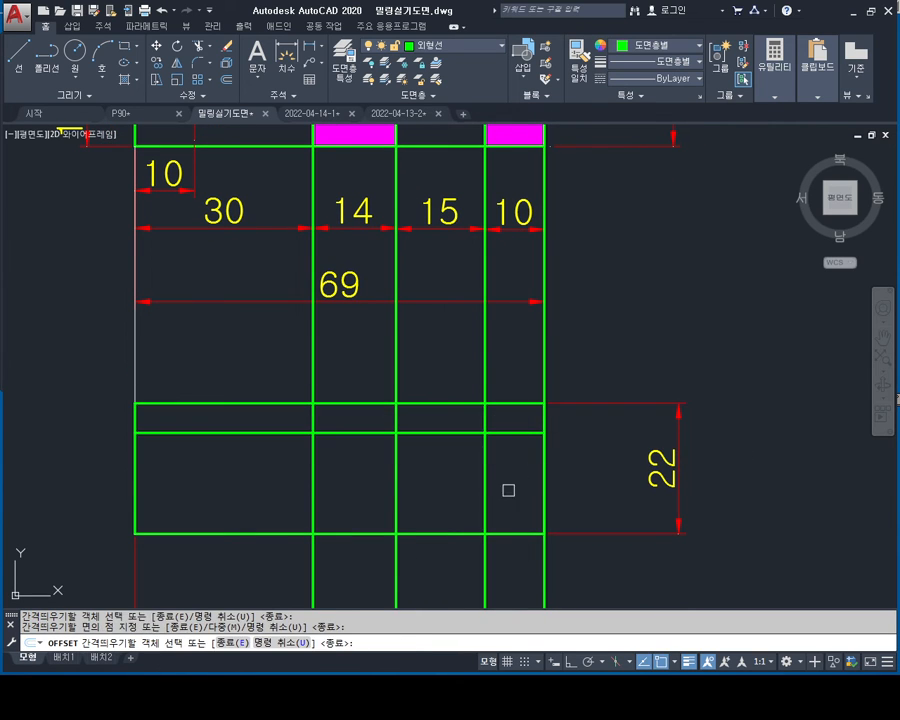
pyautogui.press('Escape')
pyautogui.press('Escape')
# Step: Offset the front view's top edge 7 downward
pyautogui.write('o')
pyautogui.press('space')
pyautogui.write('7')
pyautogui.press('space')
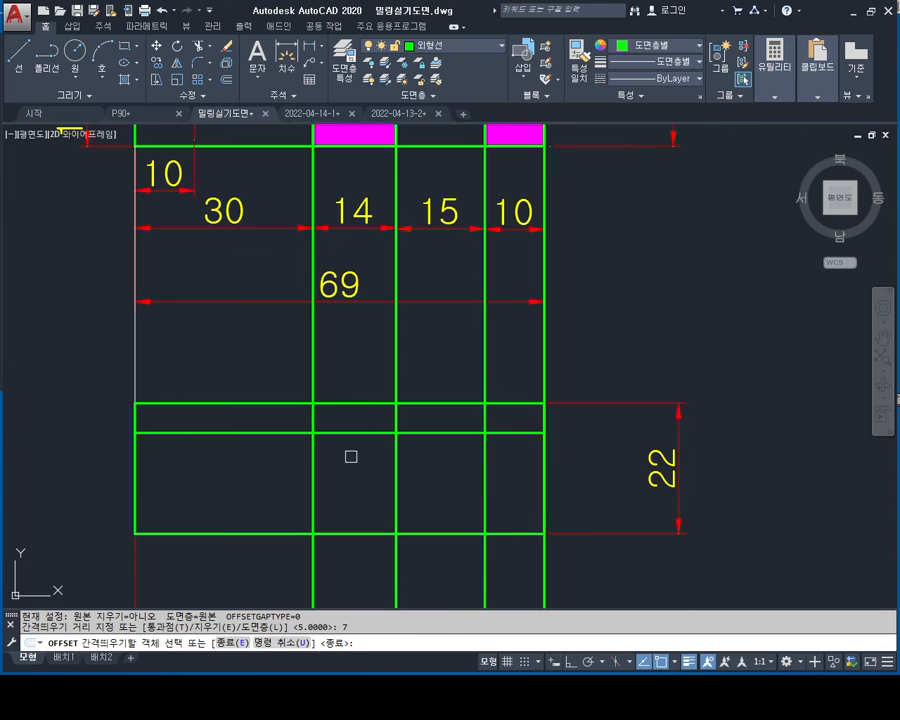
pyautogui.click(363, 400)
pyautogui.click(368, 507)
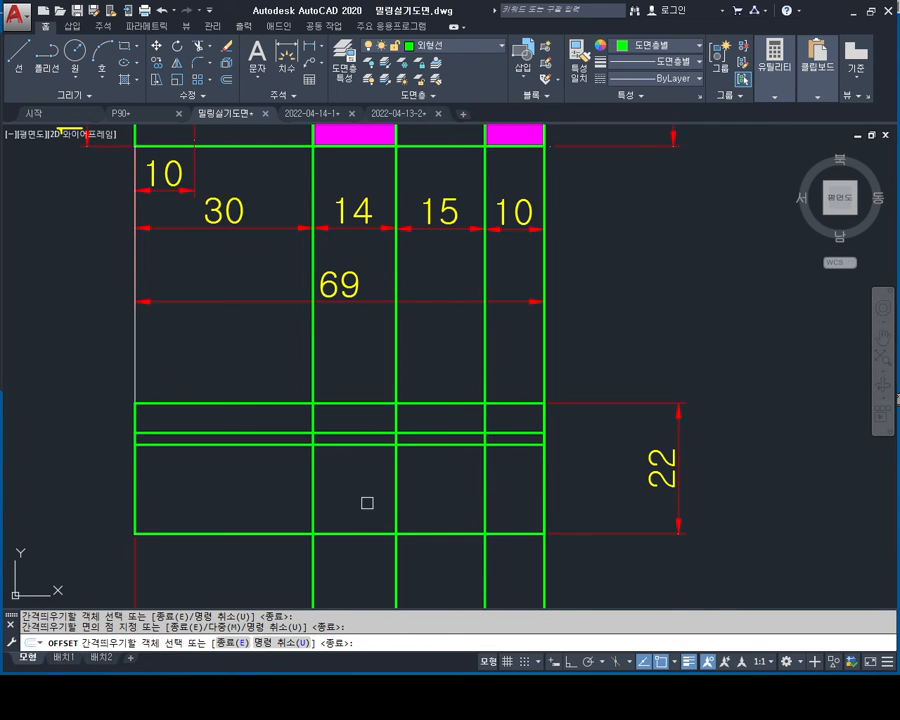
# Step: Trim the 7-offset line out of the 10-wide section at the front view's right end
pyautogui.scroll(2, 503, 465)
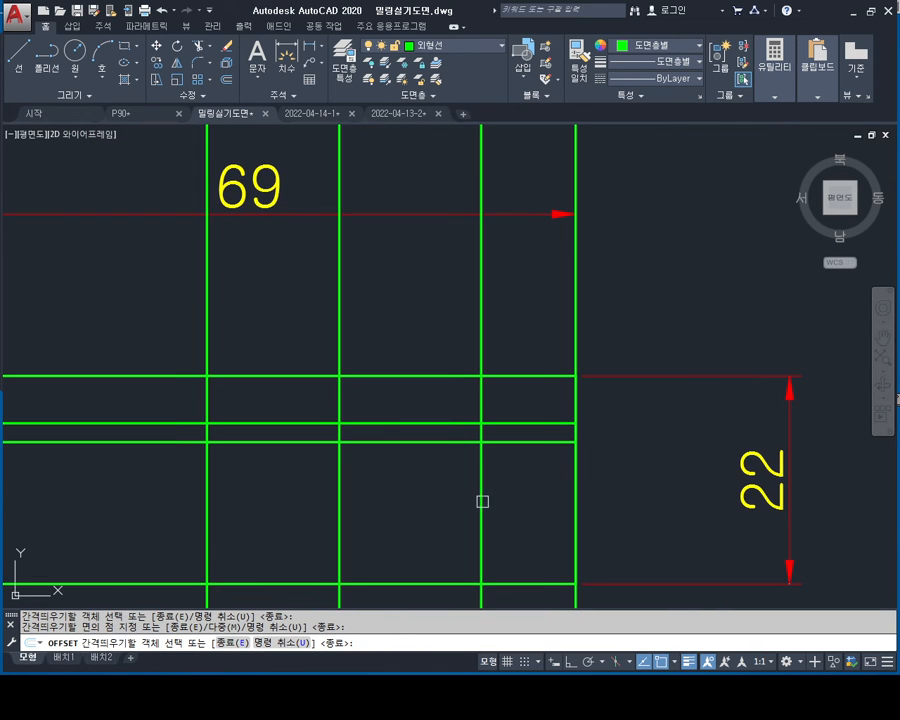
pyautogui.moveTo(483, 501); pyautogui.dragTo(496, 502, button='middle')
pyautogui.press('Escape')
pyautogui.press('Escape')
pyautogui.write('TR')
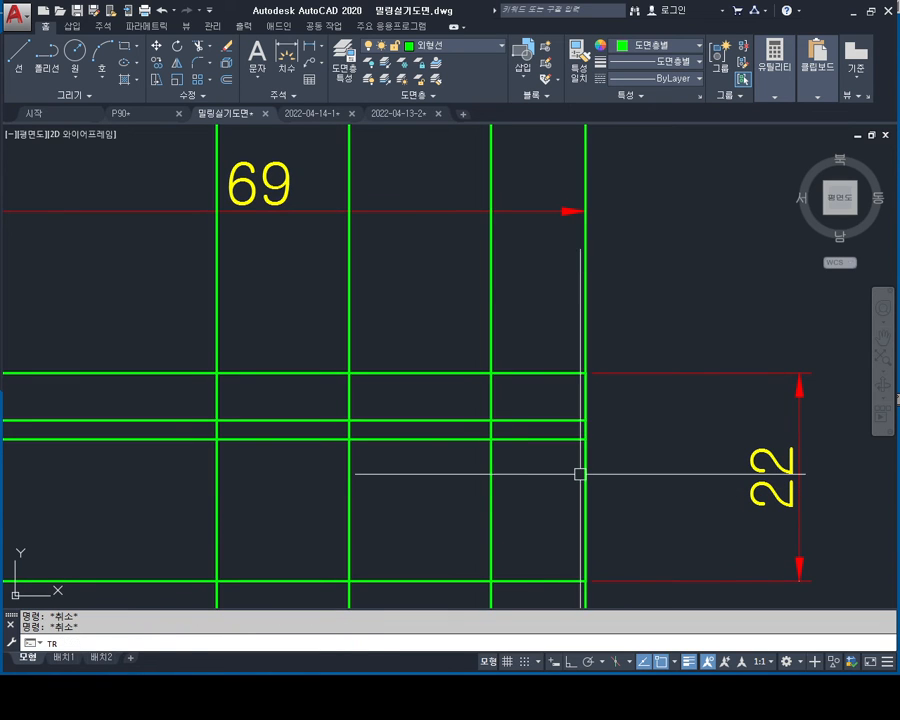
pyautogui.press('Return')
pyautogui.moveTo(449, 463); pyautogui.dragTo(486, 462, button='middle')
pyautogui.press('Escape')
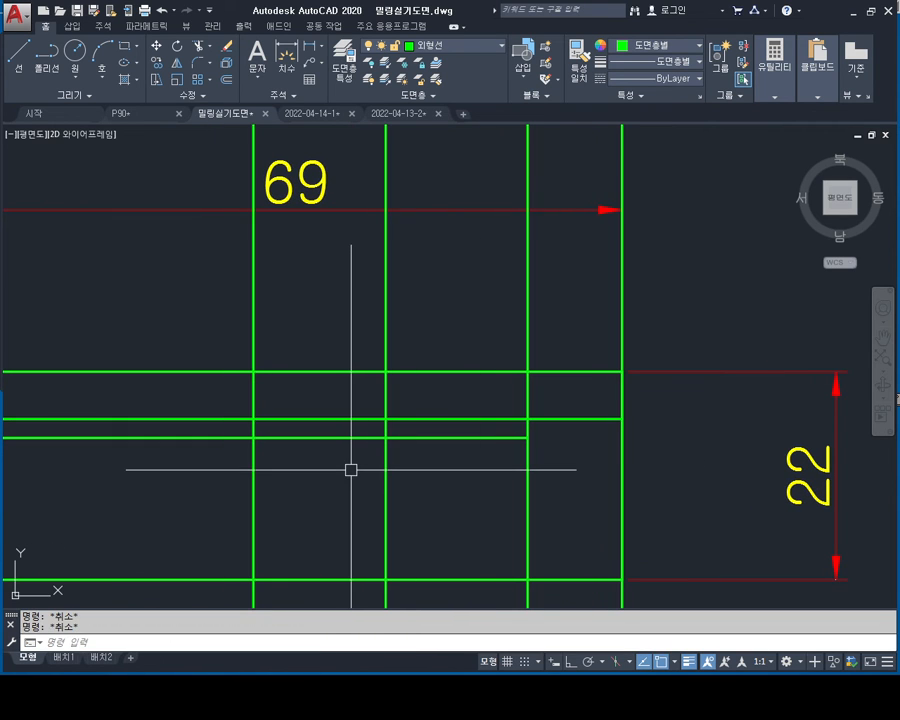
# Step: Trim the 5-offset line out of the 14-wide section of the front view
pyautogui.write('tr')
pyautogui.press('Return')
pyautogui.press('Return')
pyautogui.click(344, 420)
pyautogui.moveTo(406, 447); pyautogui.dragTo(428, 448, button='middle')
pyautogui.press('Escape')
pyautogui.press('Escape')
pyautogui.press('Escape')
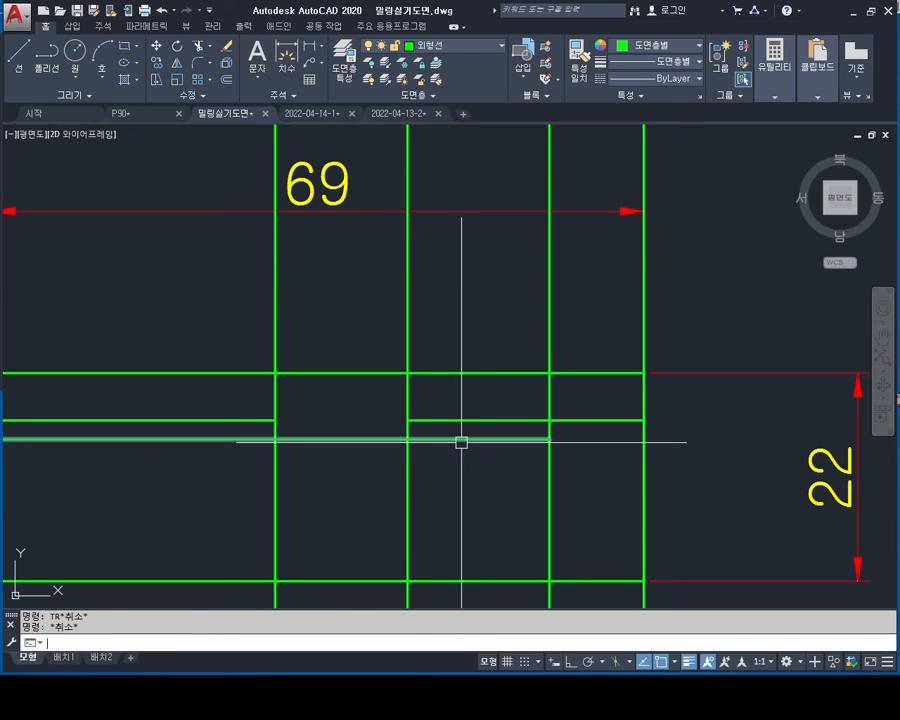
# Step: Trim both offset lines out of the 15-wide section and the 7-offset line out of the 30-wide section
pyautogui.press('Return')
pyautogui.press('Return')
pyautogui.click(506, 400)
pyautogui.click(470, 495)
pyautogui.moveTo(427, 513); pyautogui.dragTo(601, 487, button='middle')
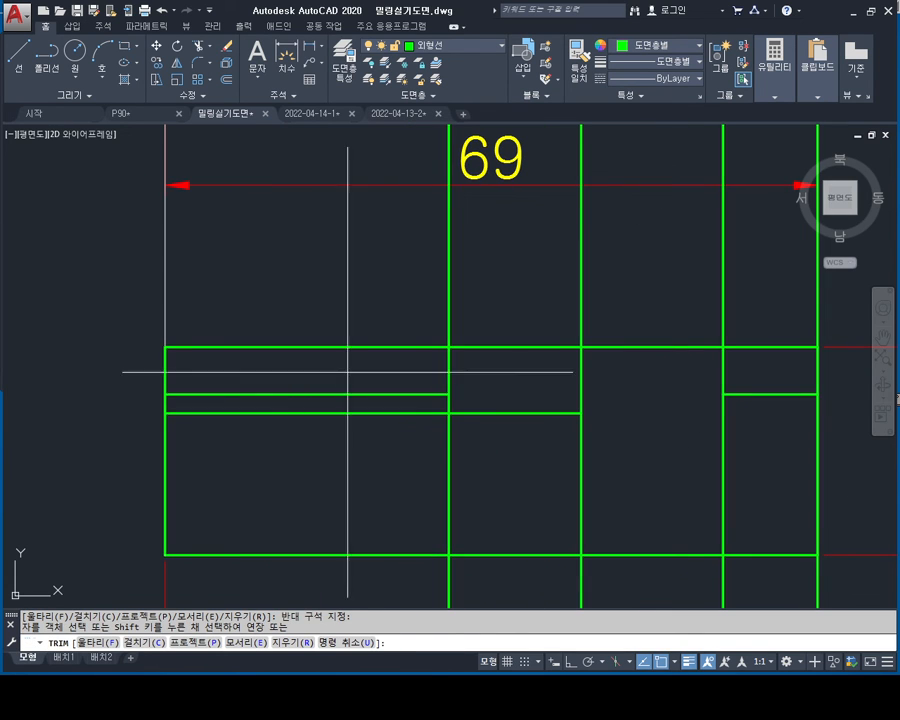
pyautogui.click(356, 412)
pyautogui.press('Escape')
pyautogui.press('Escape')
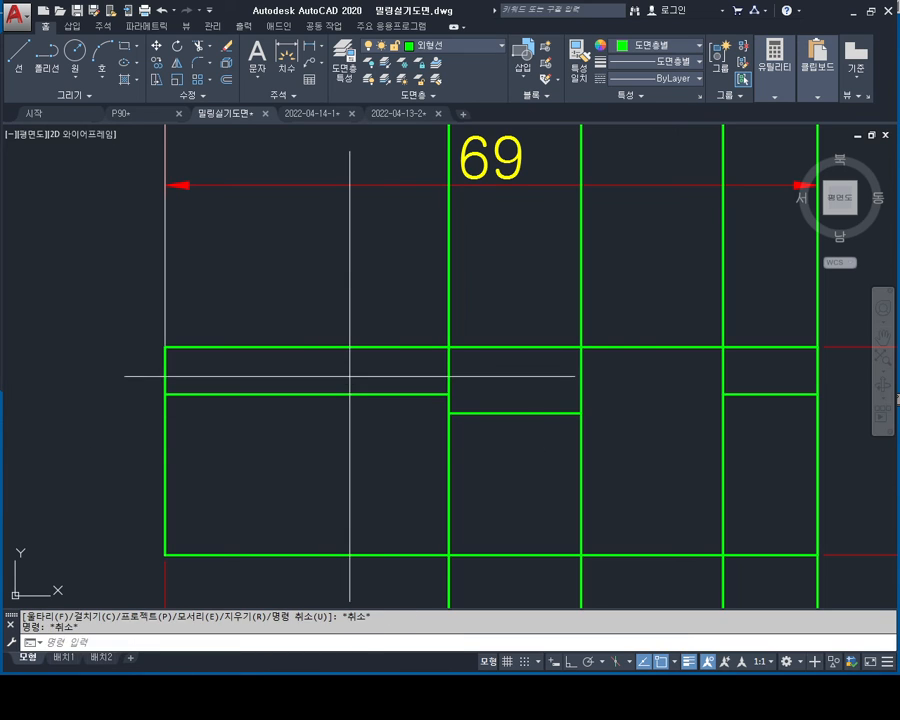
# Step: Delete the leftover piece of the 5-offset line in the front view's 30-wide section
pyautogui.click(352, 376)
pyautogui.click(318, 450)
pyautogui.press('Delete')
pyautogui.scroll(-1, 240, 460)
pyautogui.press('Escape')
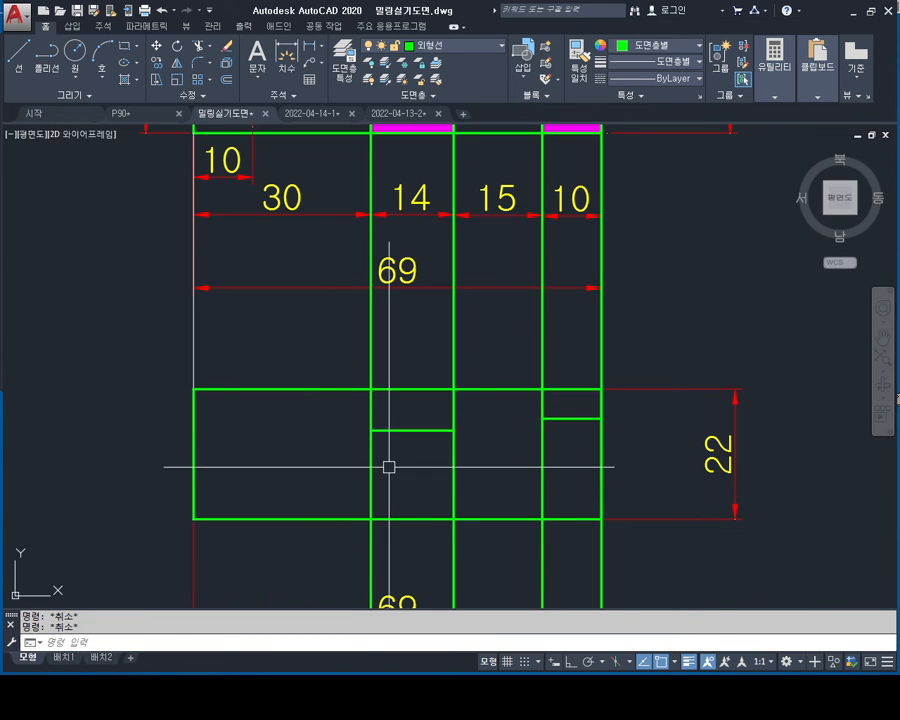
# Step: Trim the front view's top edge above the 14-wide slot and the 10-wide end step
pyautogui.write('TR')
pyautogui.press('Escape')
pyautogui.write('TR')
pyautogui.press('Return')
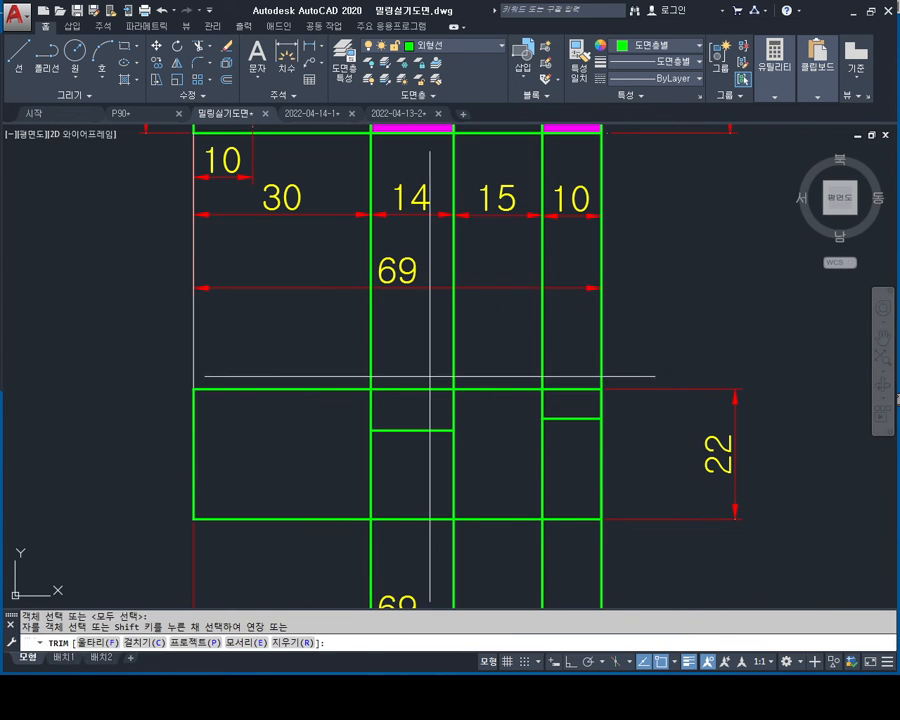
pyautogui.click(412, 389)
pyautogui.click(576, 389)
# Step: Trim away the vertical construction lines above and below the front view
pyautogui.click(657, 337)
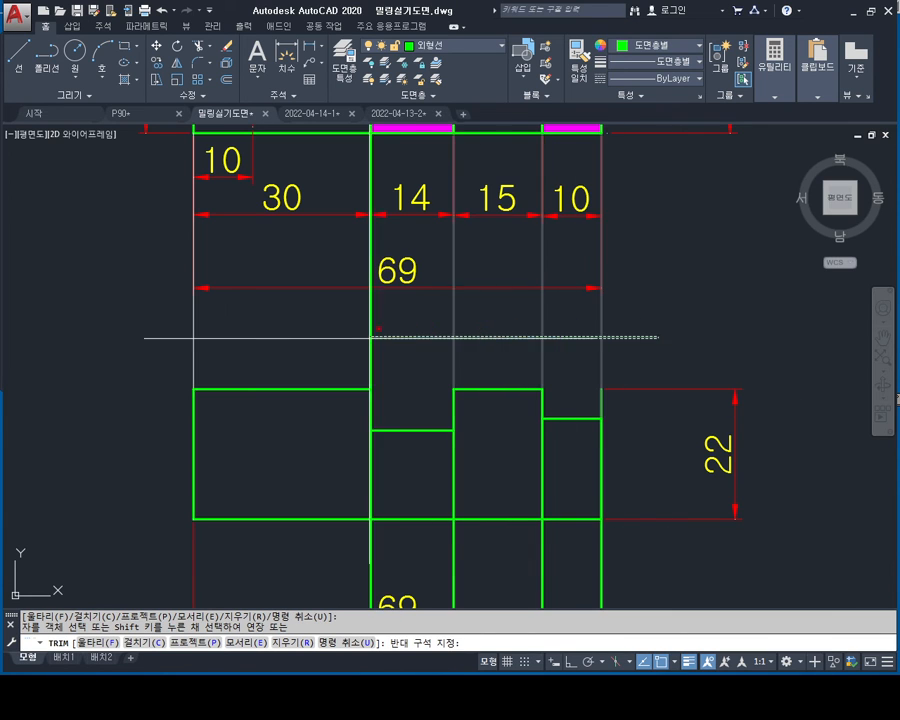
pyautogui.click(362, 338)
pyautogui.moveTo(494, 401); pyautogui.dragTo(476, 342, button='middle')
pyautogui.click(643, 477)
pyautogui.click(283, 505)
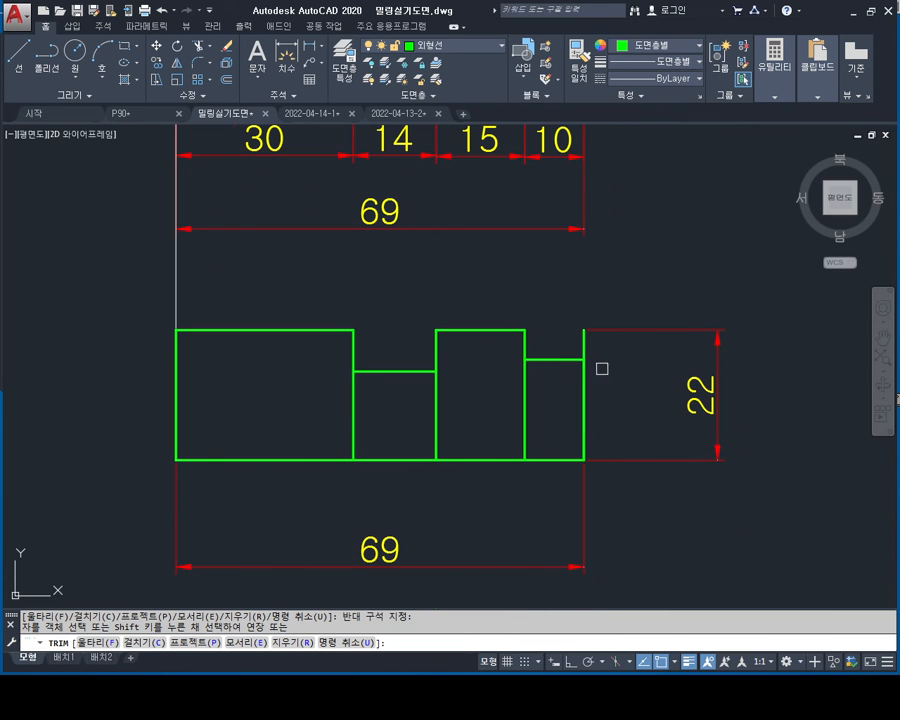
pyautogui.press('Escape')
pyautogui.press('Escape')
pyautogui.scroll(-2, 589, 380)
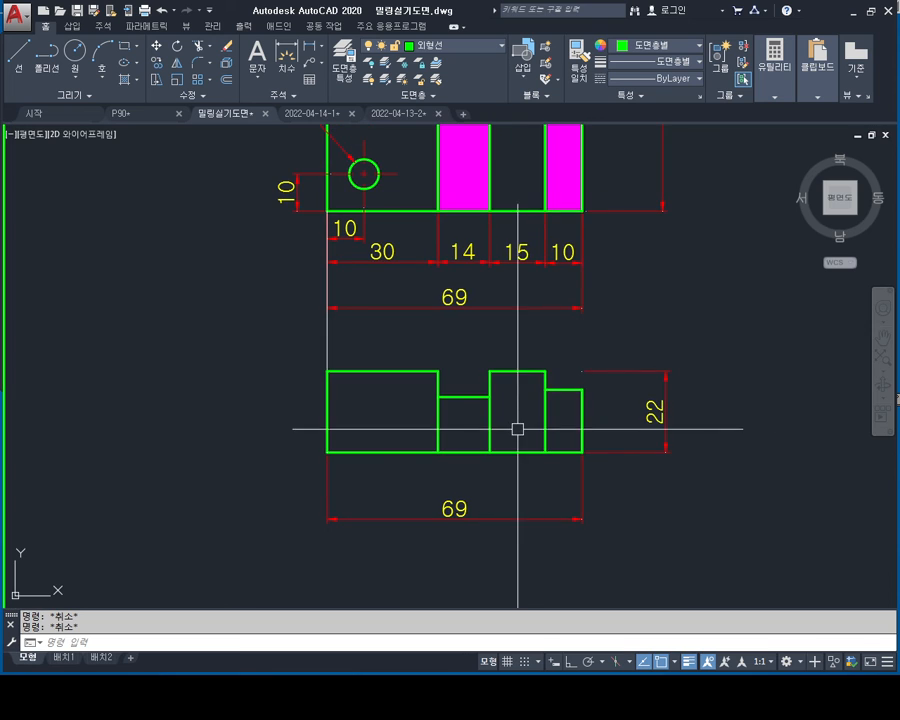
# Step: Trim the three vertical lines inside the front view's body below the slot and end step, leaving only the stepped outline
pyautogui.write('TR')
pyautogui.press('Return')
pyautogui.press('Return')
pyautogui.click(413, 421)
pyautogui.click(413, 421)
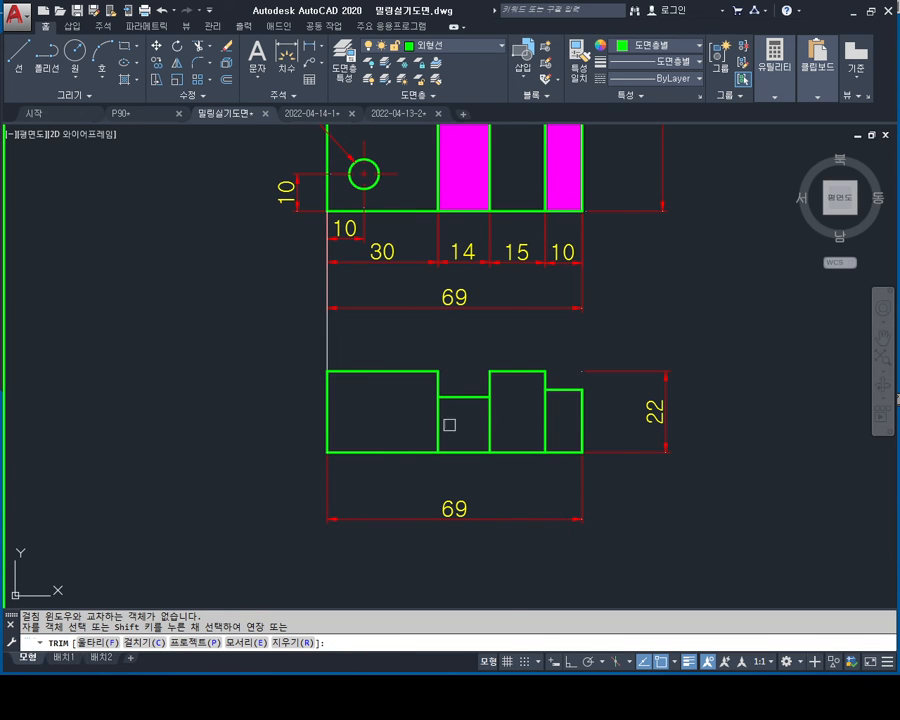
pyautogui.click(561, 416)
pyautogui.click(388, 428)
pyautogui.press('Escape')
pyautogui.press('Escape')
pyautogui.moveTo(536, 384); pyautogui.dragTo(523, 414, button='middle')
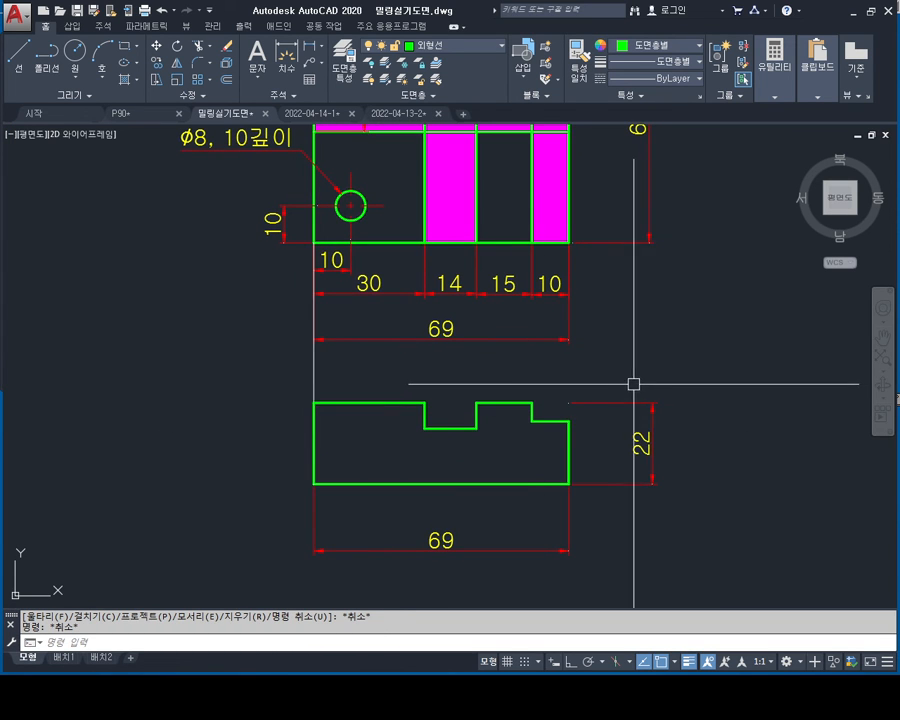
# Step: On the 치수선 layer, add a vertical linear dimension for the right end step's depth, placed between the outline and the overall height dimension
pyautogui.scroll(2, 530, 348)
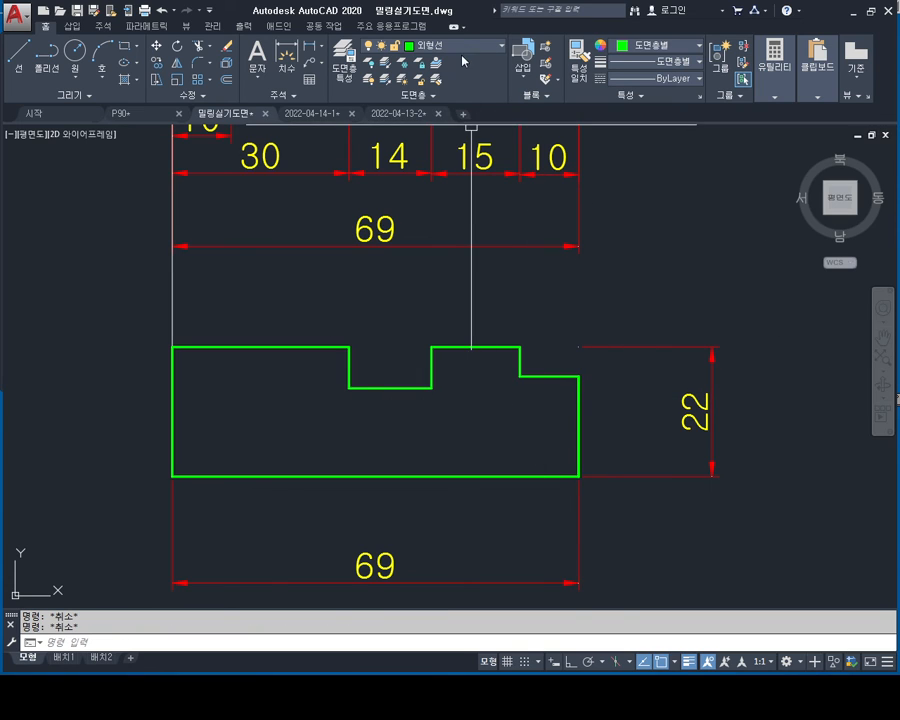
pyautogui.click(311, 46)
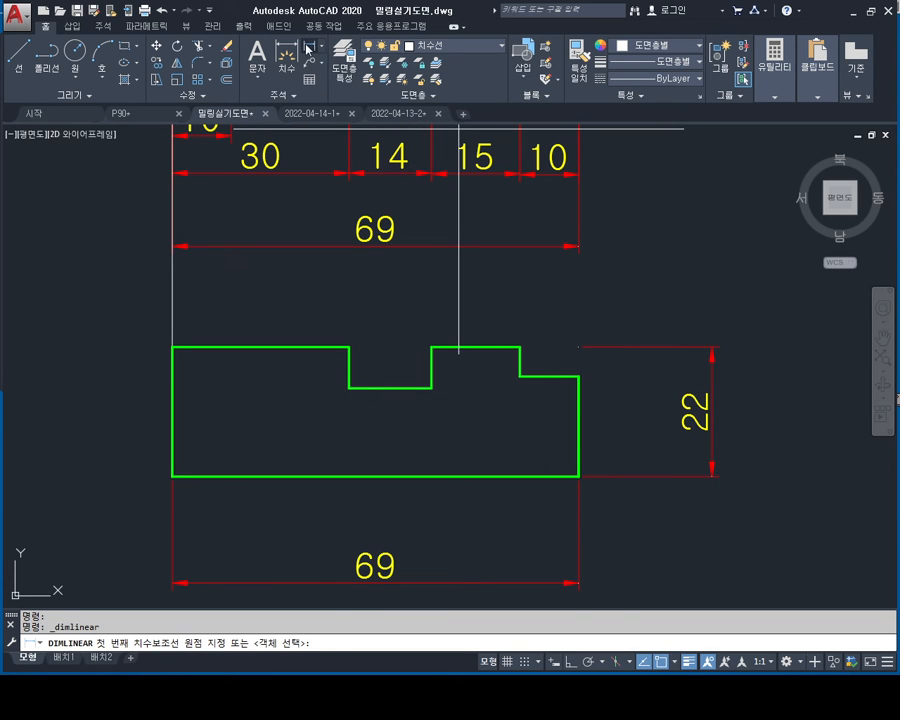
pyautogui.click(519, 347)
pyautogui.click(578, 376)
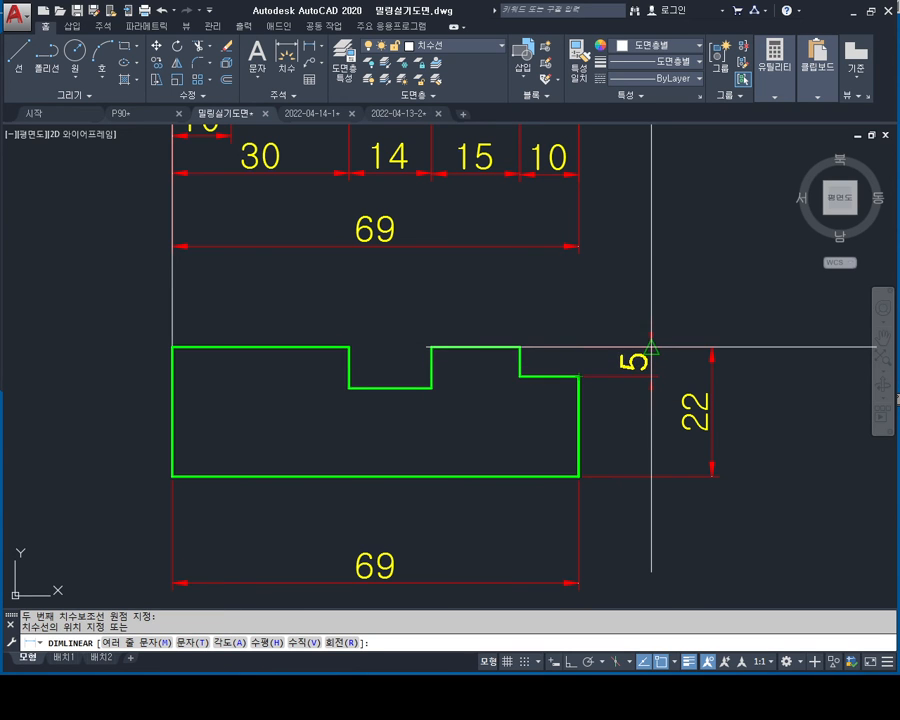
pyautogui.click(651, 347)
# Step: Add a vertical linear dimension for the 14-wide slot's depth, placed to the slot's left
pyautogui.press('space')
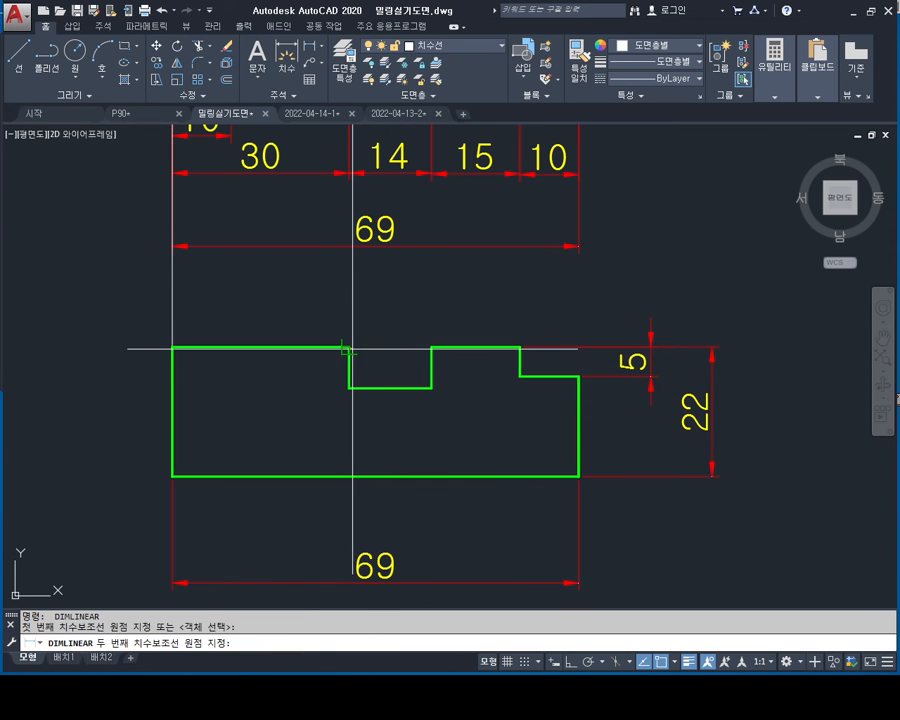
pyautogui.click(348, 347)
pyautogui.click(348, 388)
pyautogui.click(296, 382)
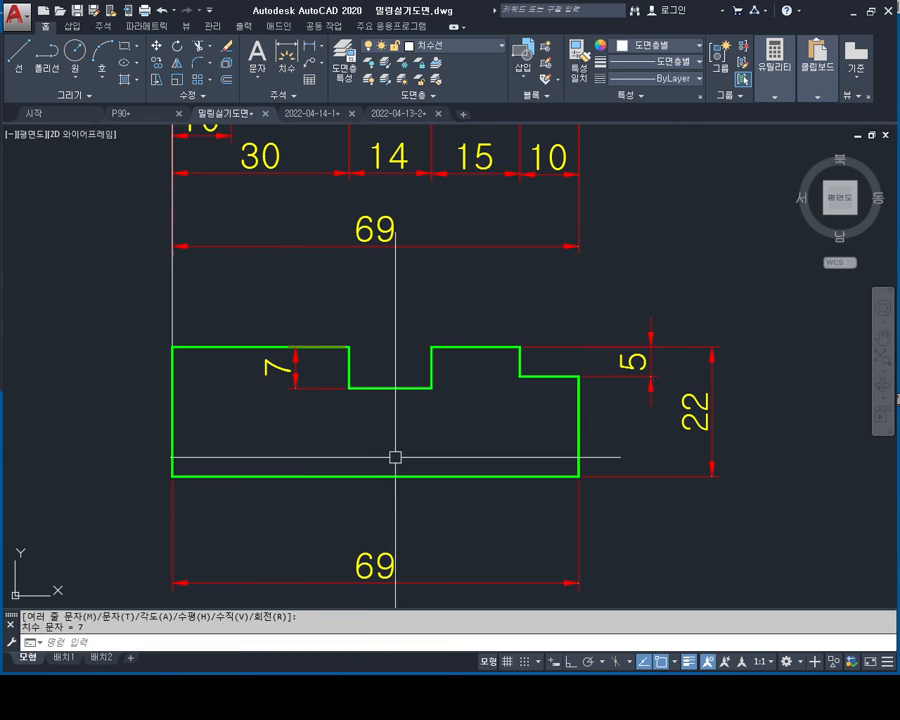
pyautogui.press('Escape')
pyautogui.press('Escape')
pyautogui.scroll(-2, 406, 451)
pyautogui.moveTo(454, 424); pyautogui.dragTo(468, 426, button='middle')
pyautogui.moveTo(483, 332)
pyautogui.mouseDown(button='middle')
pyautogui.moveTo(504, 386)
pyautogui.moveTo(498, 378)
pyautogui.mouseUp(button='middle')
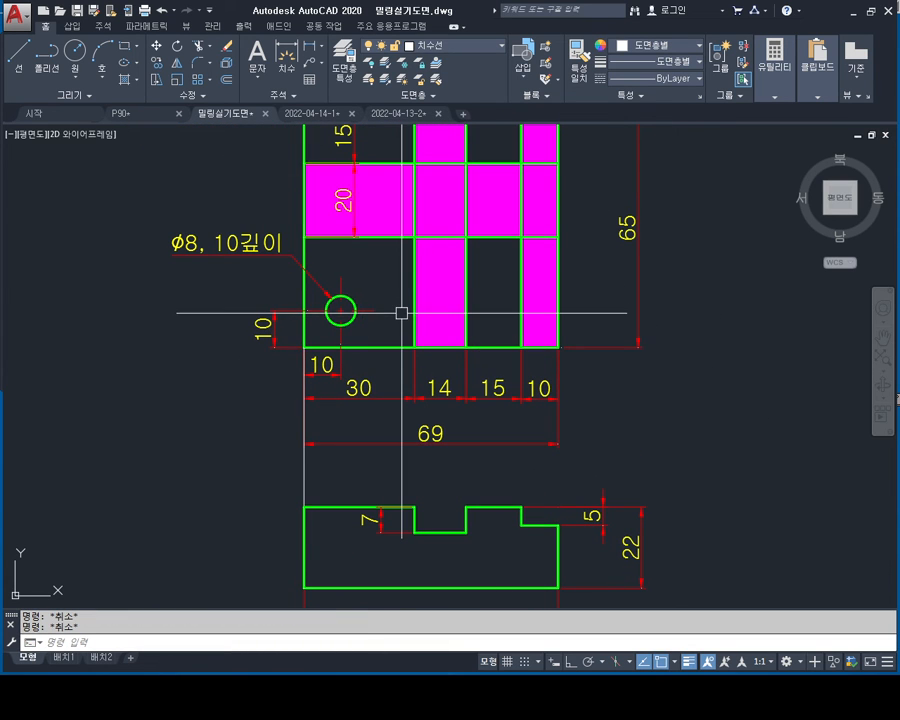
pyautogui.moveTo(502, 470); pyautogui.dragTo(498, 419, button='middle')
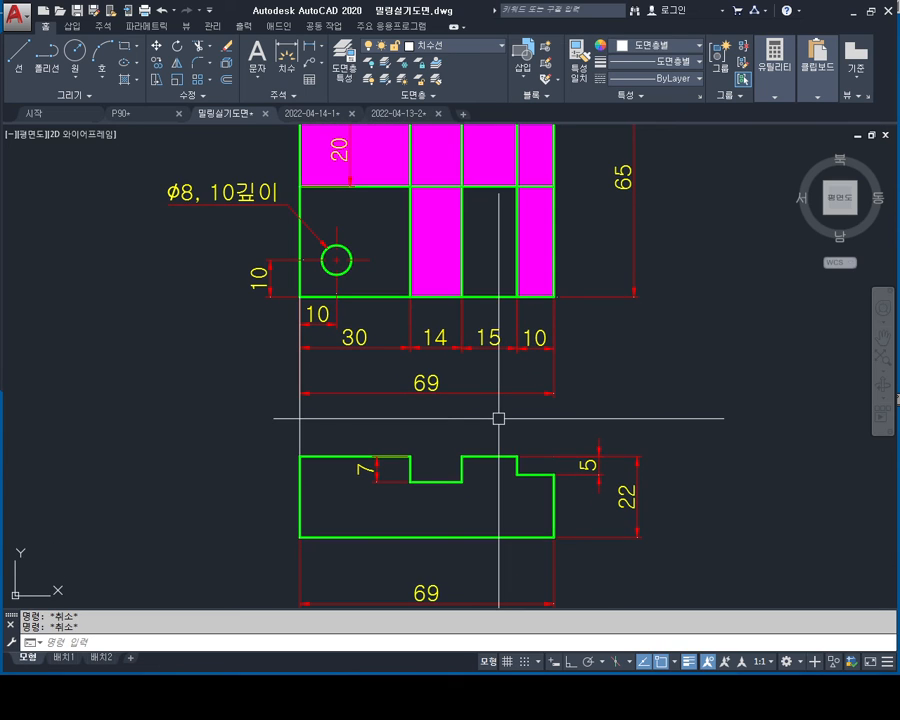
pyautogui.moveTo(518, 482); pyautogui.dragTo(502, 438, button='middle')
pyautogui.scroll(2, 364, 463)
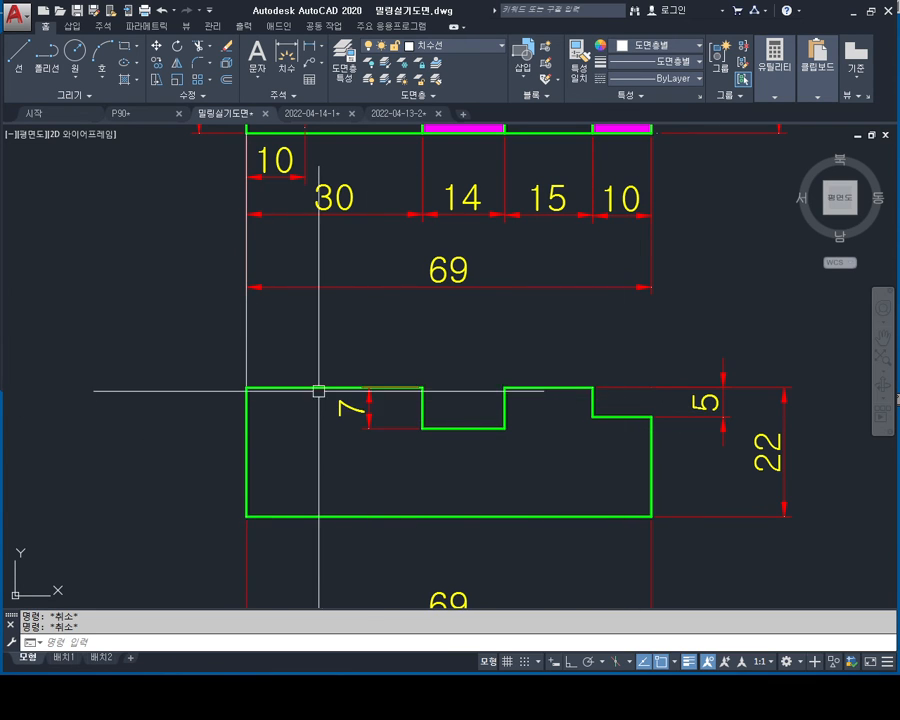
# Step: Offset the front view's two raised top edges 2 units downward into the body
pyautogui.scroll(2, 411, 428)
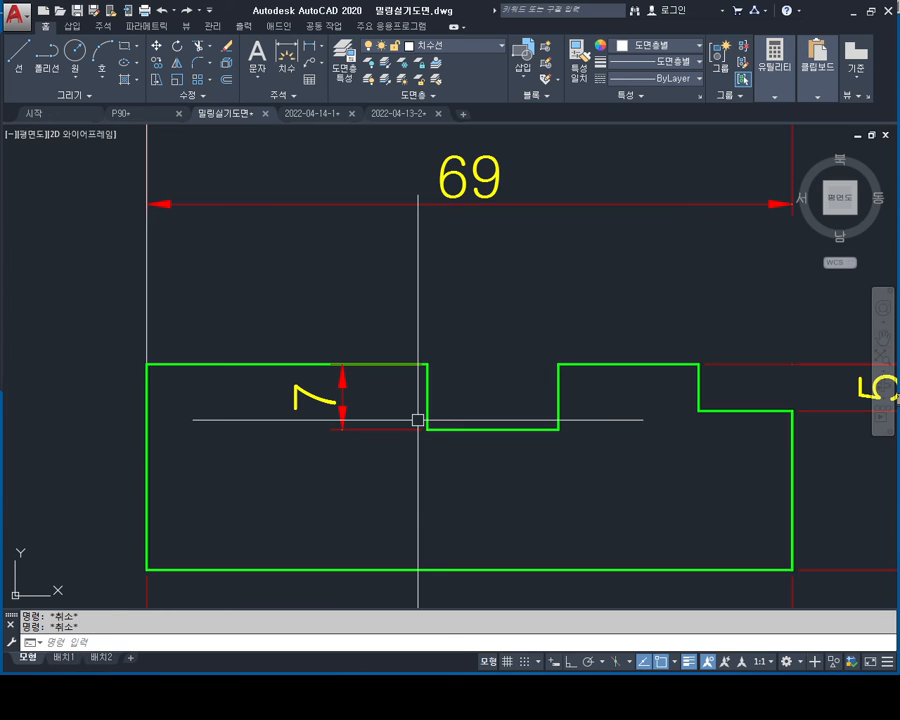
pyautogui.write('o')
pyautogui.press('Return')
pyautogui.press('Return')
pyautogui.click(343, 395)
pyautogui.click(271, 366)
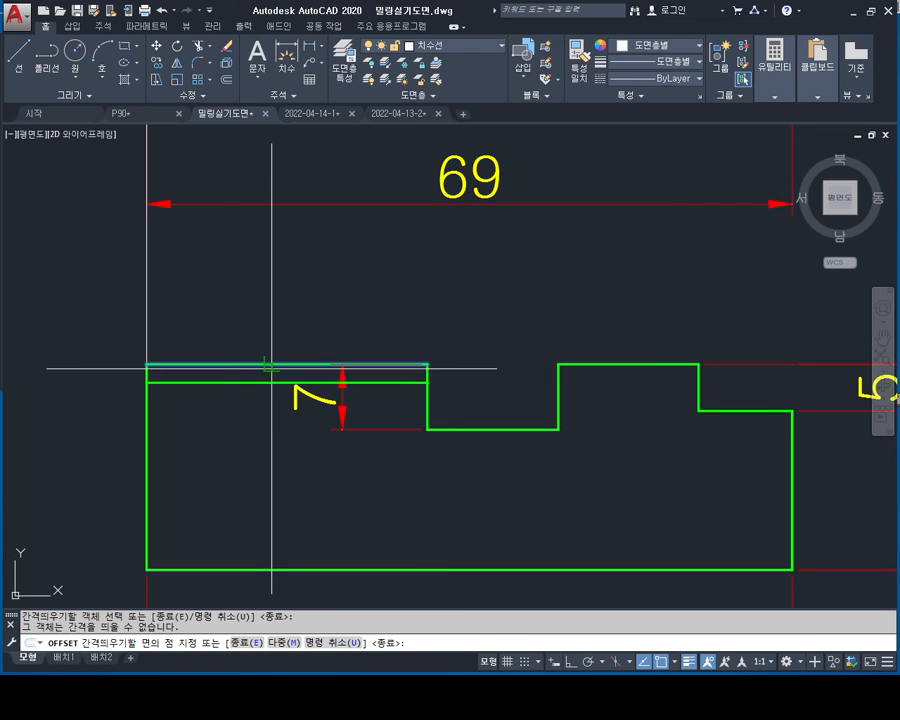
pyautogui.click(271, 370)
pyautogui.click(592, 365)
pyautogui.click(596, 378)
pyautogui.press('Escape')
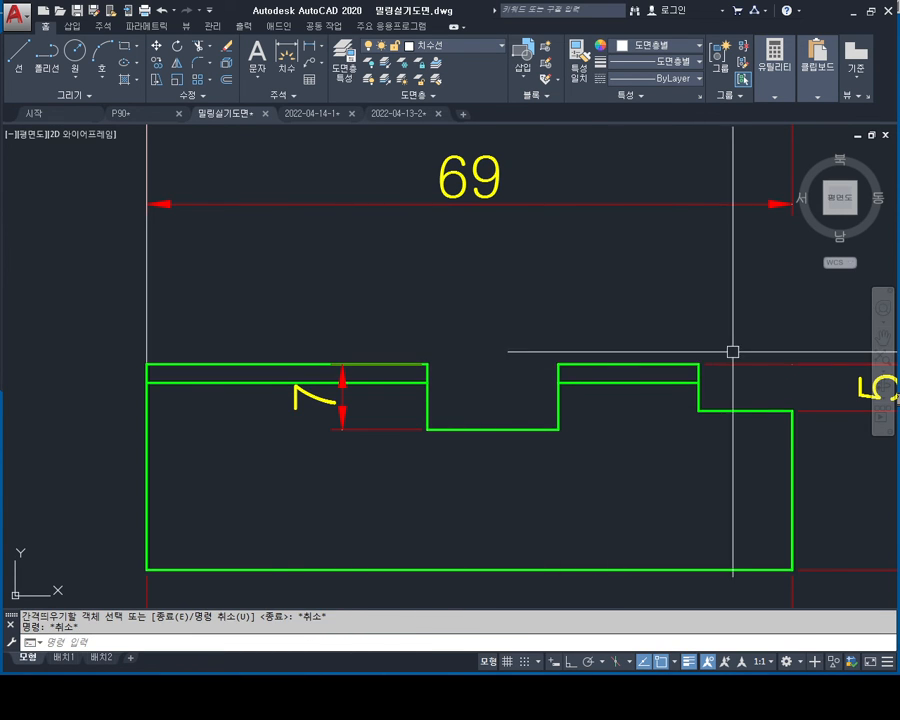
# Step: Put the two lines just offset below the raised top edges on the 숨은선 layer
pyautogui.click(655, 383)
pyautogui.click(297, 384)
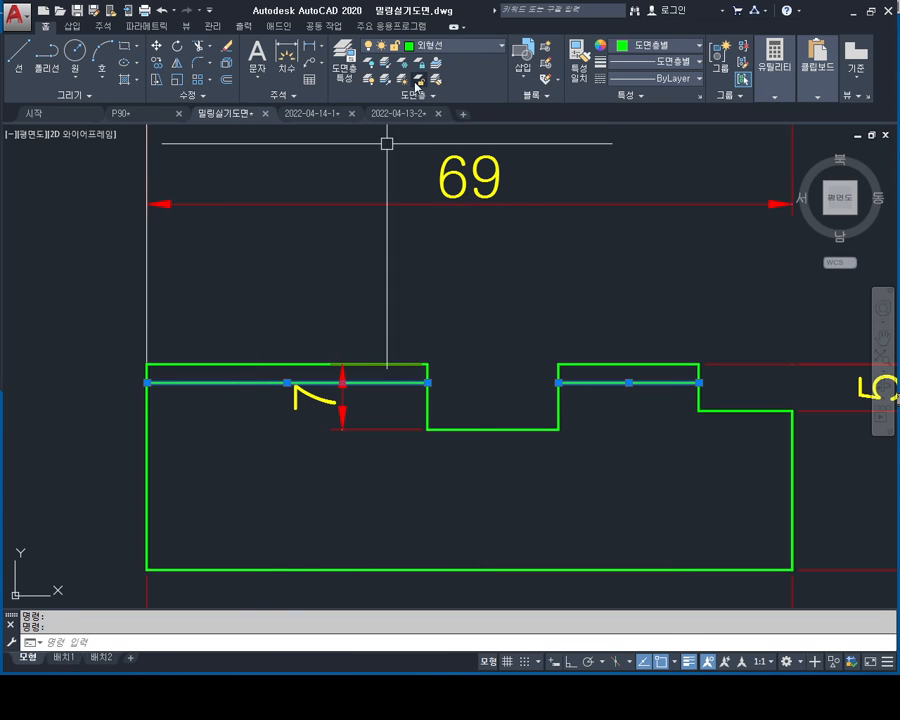
pyautogui.press('Escape')
pyautogui.press('Escape')
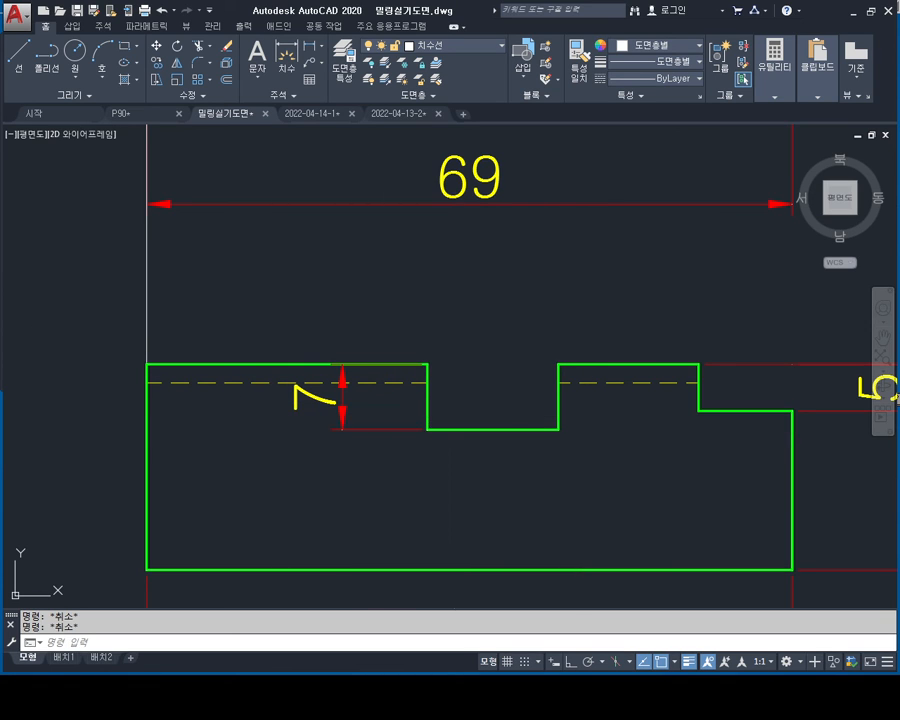
pyautogui.write('o')
pyautogui.press('Return')
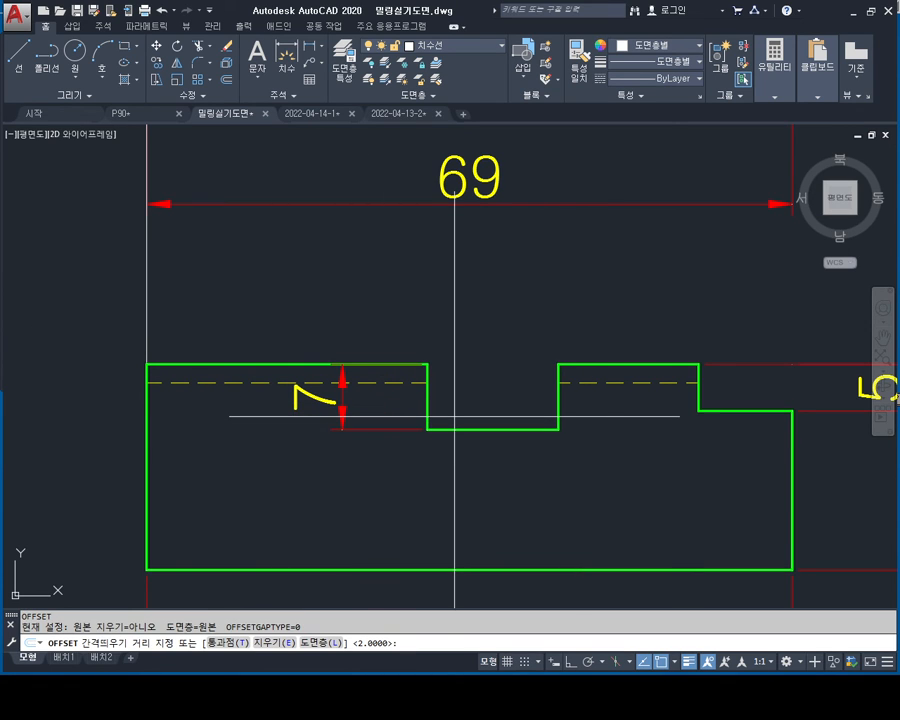
pyautogui.press('Escape')
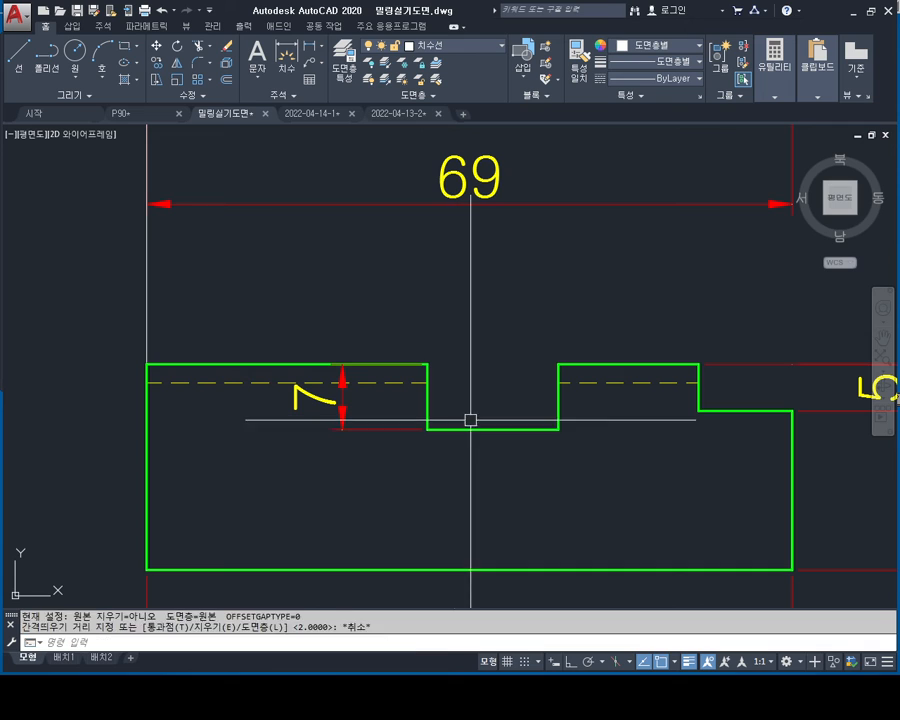
pyautogui.press('Escape')
pyautogui.press('Escape')
pyautogui.write('o')
pyautogui.press('Return')
pyautogui.press('Escape')
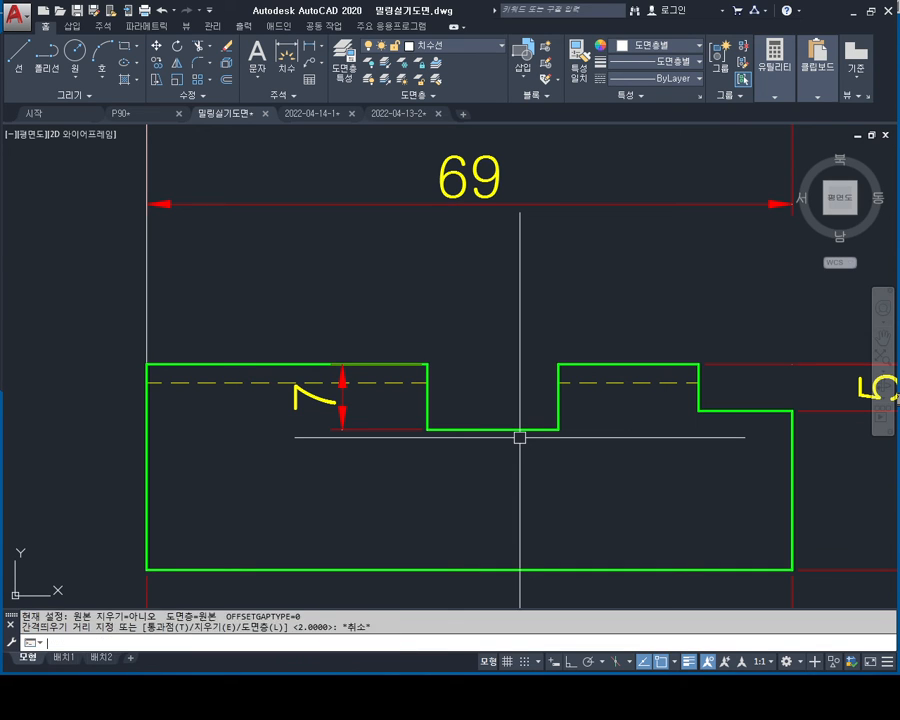
pyautogui.press('Escape')
pyautogui.press('Escape')
# Step: Offset the front view's upper-left edge 15 units downward into the body
pyautogui.write('o')
pyautogui.press('Return')
pyautogui.write('15')
pyautogui.press('Return')
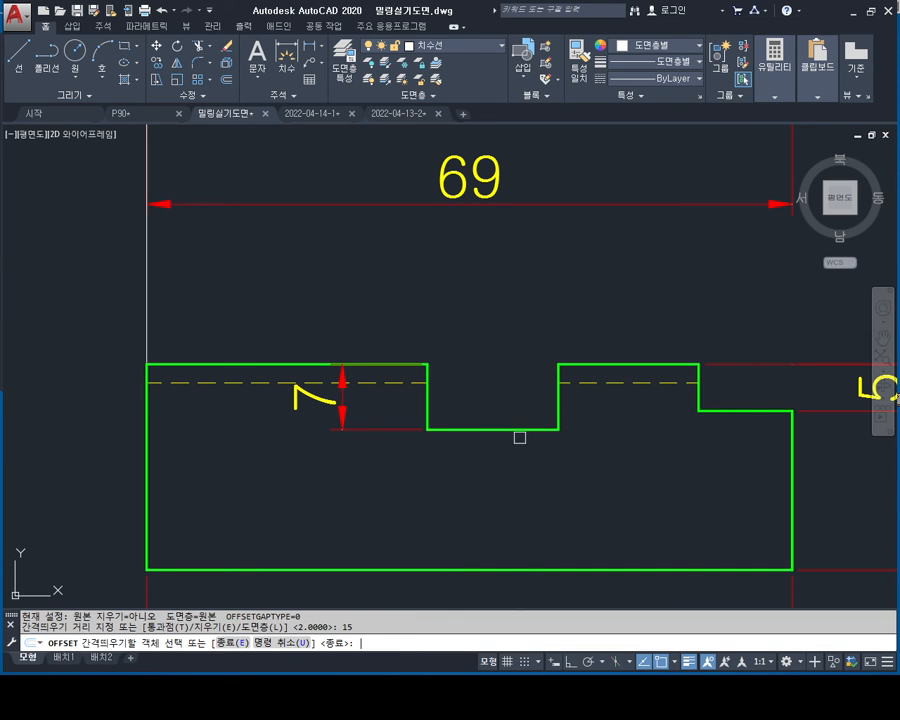
pyautogui.click(293, 403)
pyautogui.click(273, 365)
pyautogui.click(261, 460)
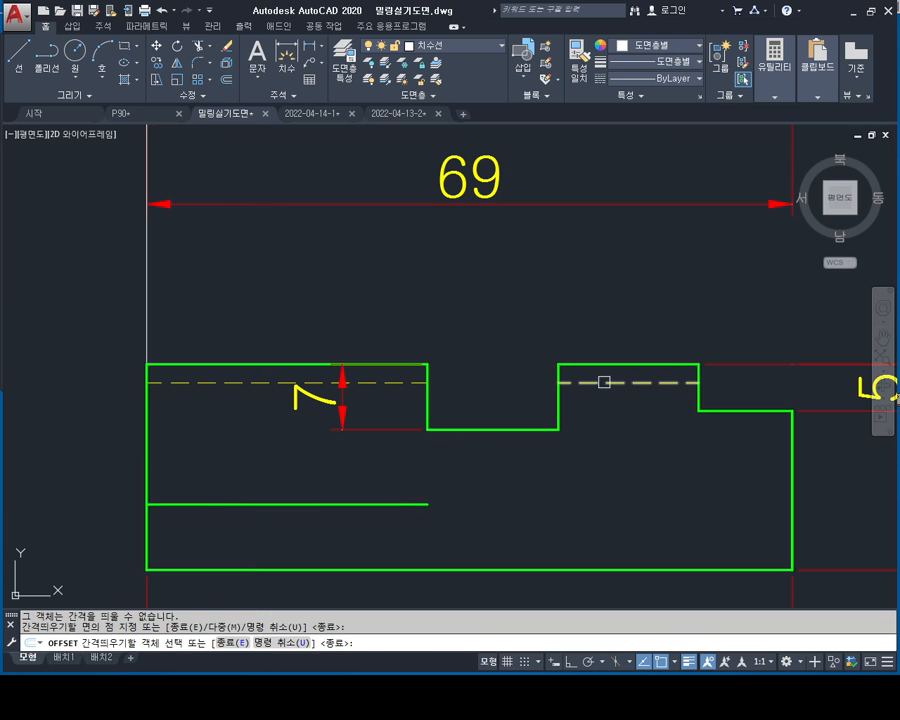
pyautogui.press('Escape')
pyautogui.press('Escape')
# Step: Erase the 15-unit offset line from the lower-left part of the front view
pyautogui.click(456, 470)
pyautogui.click(398, 516)
pyautogui.press('Delete')
pyautogui.press('Escape')
pyautogui.press('Escape')
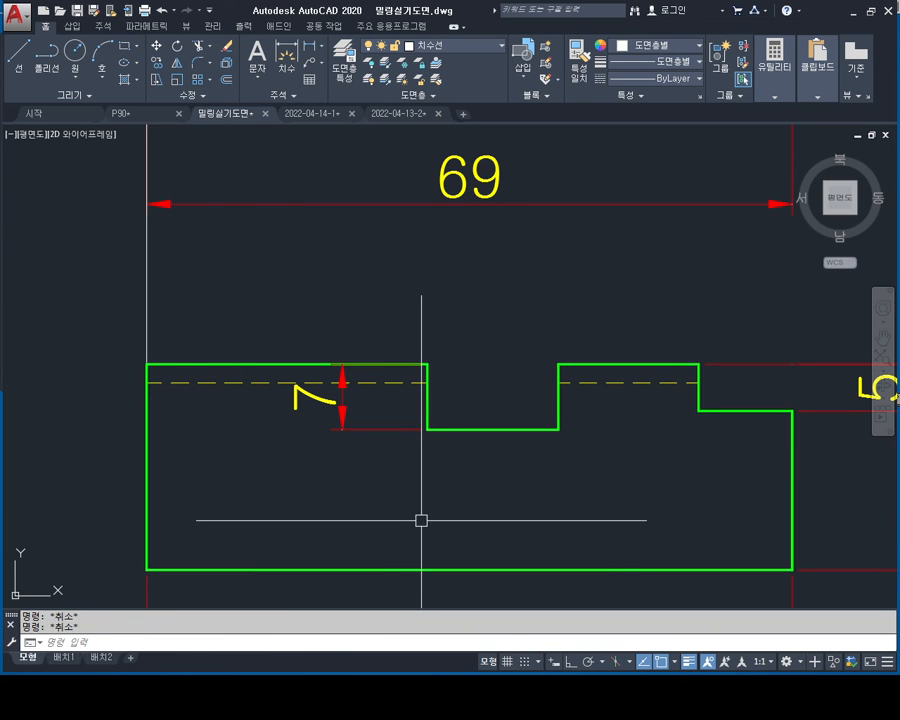
pyautogui.write('o')
pyautogui.press('Return')
pyautogui.write('8')
pyautogui.press('Return')
pyautogui.press('Escape')
pyautogui.press('Escape')
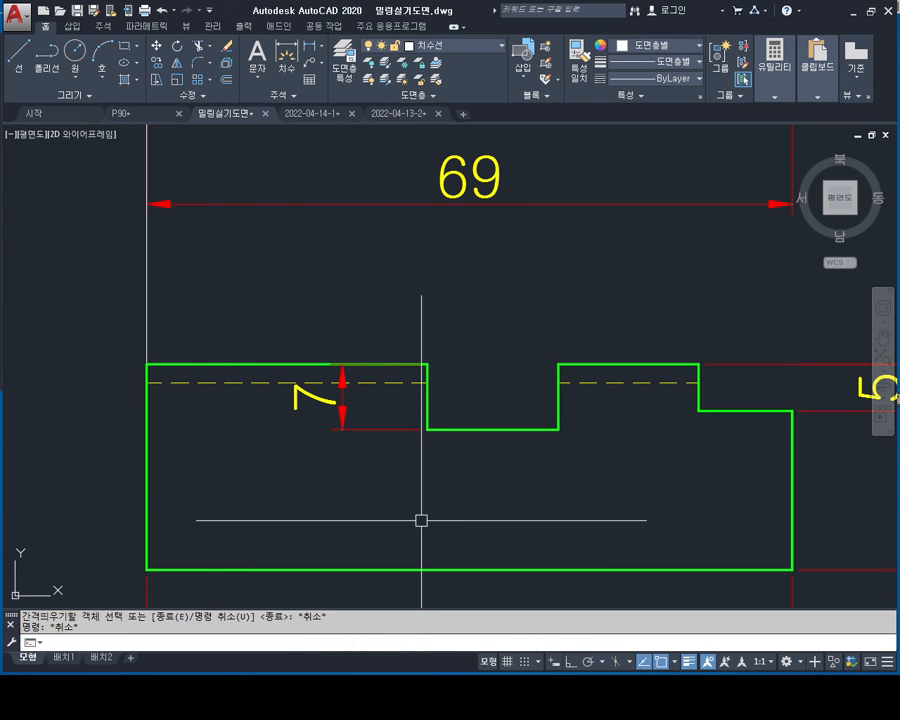
pyautogui.write('o')
pyautogui.press('Return')
pyautogui.press('Escape')
# Step: Offset the front view's two raised top edges 10 units downward into the body
pyautogui.press('Return')
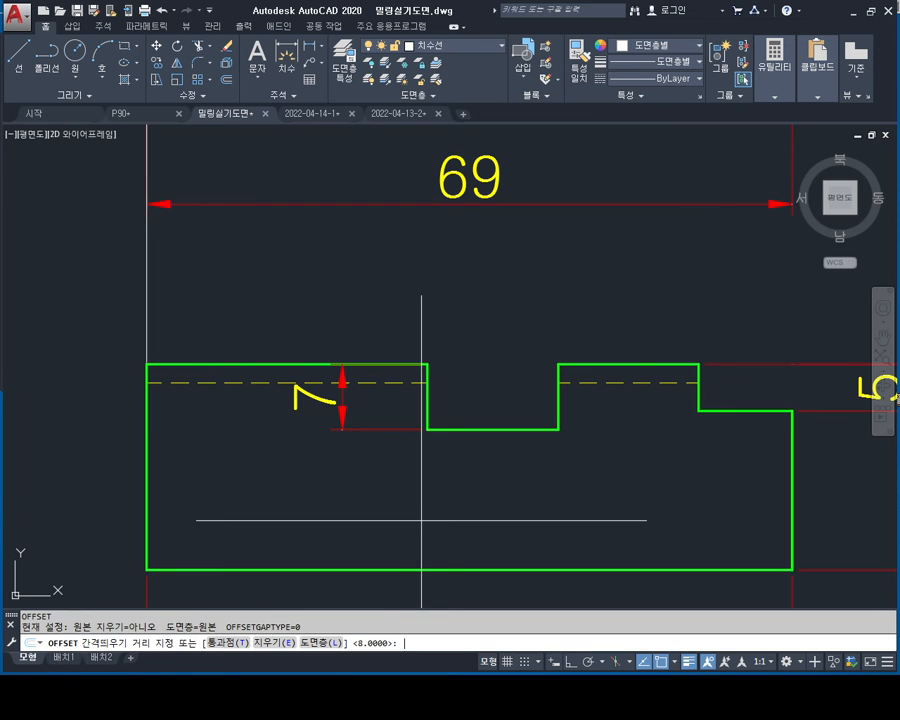
pyautogui.write('10')
pyautogui.press('Return')
pyautogui.click(282, 364)
pyautogui.click(265, 386)
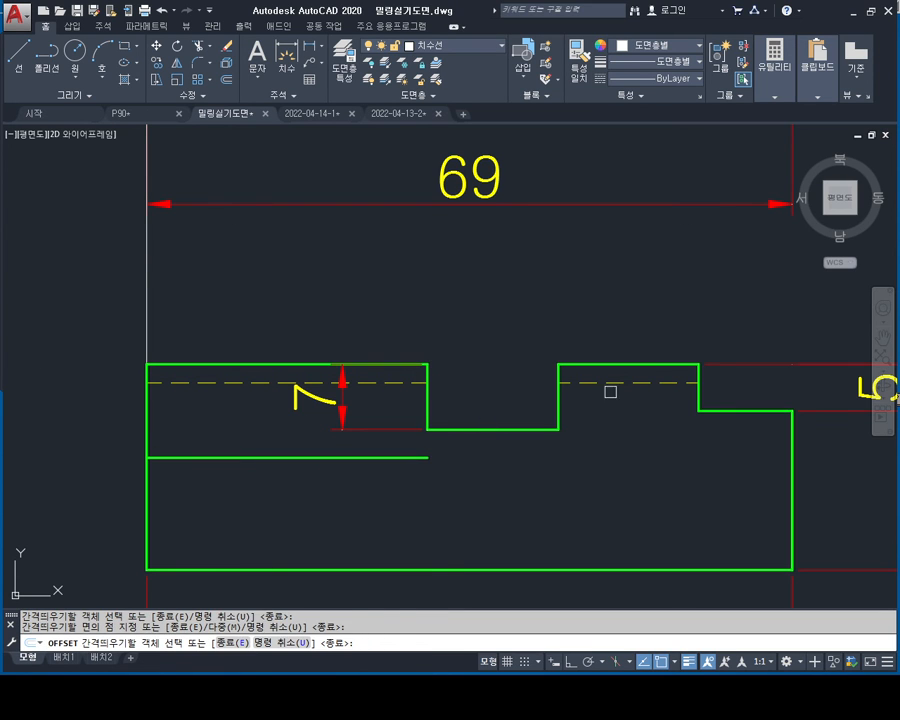
pyautogui.click(600, 364)
pyautogui.click(565, 430)
pyautogui.press('Escape')
# Step: Erase the two dashed hidden lines just below the front view's raised top edges
pyautogui.click(388, 381)
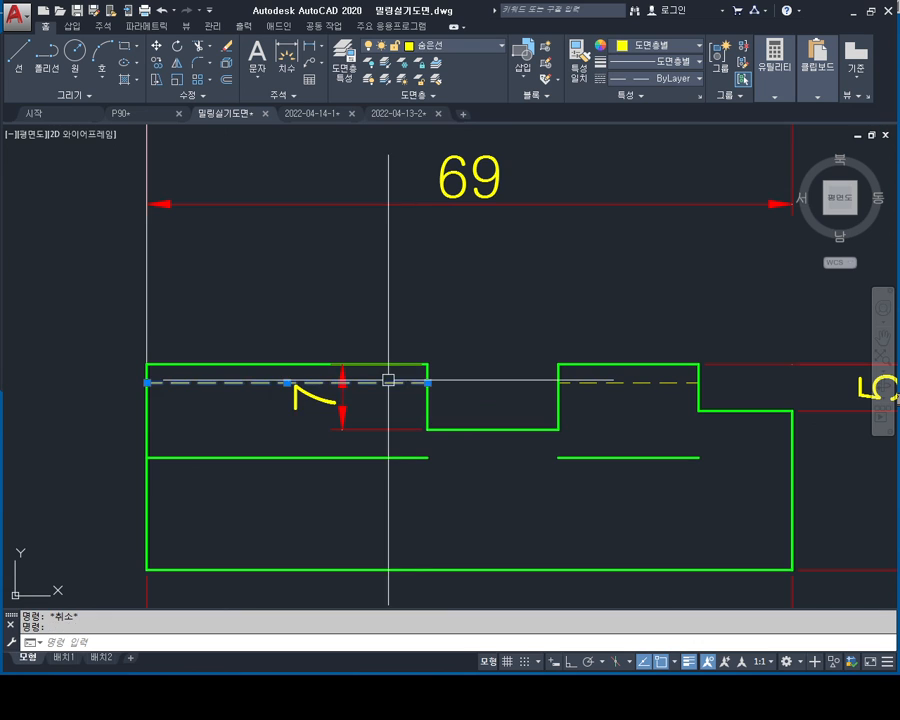
pyautogui.press('Delete')
pyautogui.click(608, 380)
pyautogui.click(603, 380)
pyautogui.press('Delete')
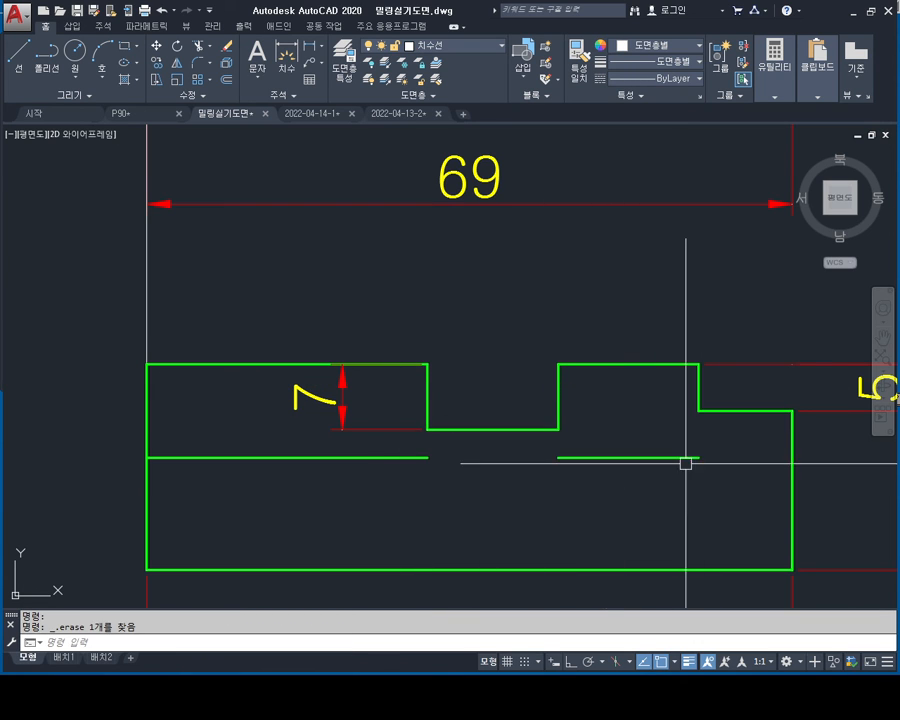
pyautogui.press('Escape')
pyautogui.press('Escape')
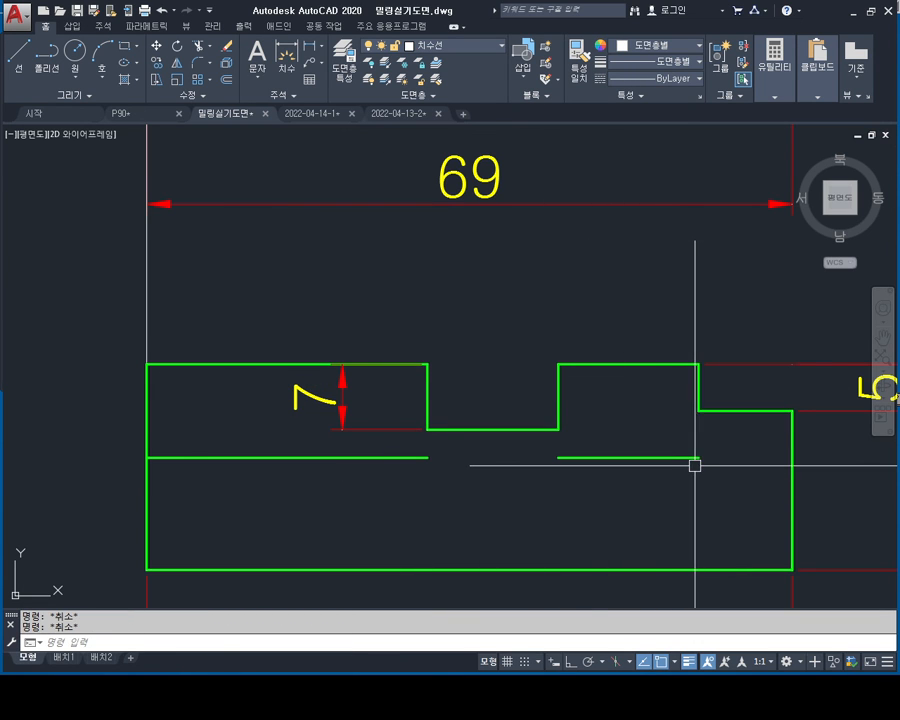
# Step: Try to extend the left offset line using the front view's right edge as the boundary
pyautogui.write('ex')
pyautogui.press('Return')
pyautogui.click(792, 479)
pyautogui.press('Return')
pyautogui.click(428, 457)
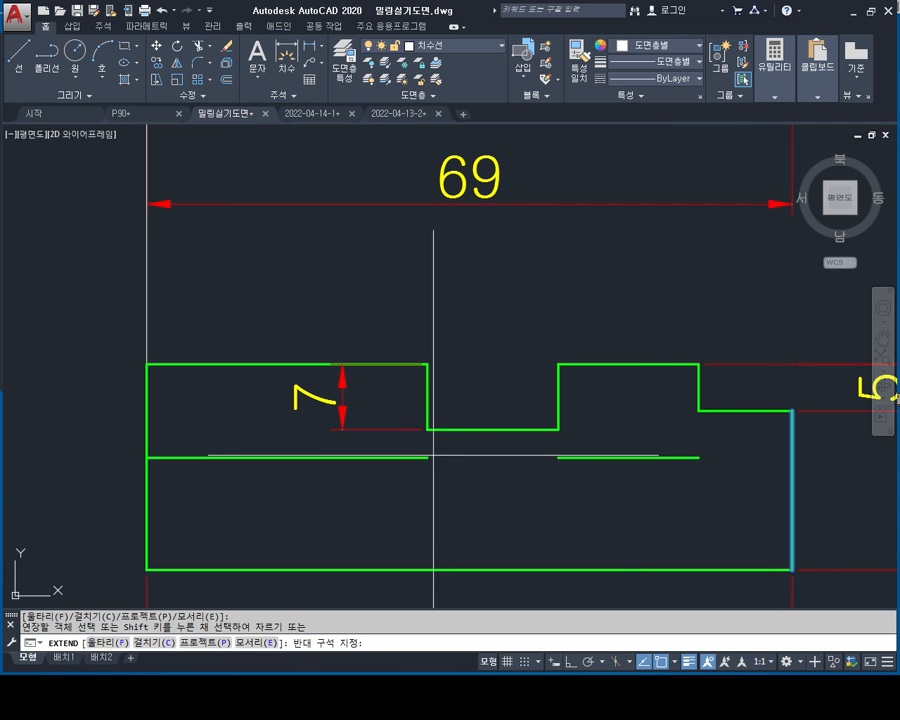
pyautogui.press('Escape')
pyautogui.press('Escape')
# Step: Extend the left offset line to the front view's right edge and erase the overlapping short line
pyautogui.write('ex')
pyautogui.press('Return')
pyautogui.click(806, 489)
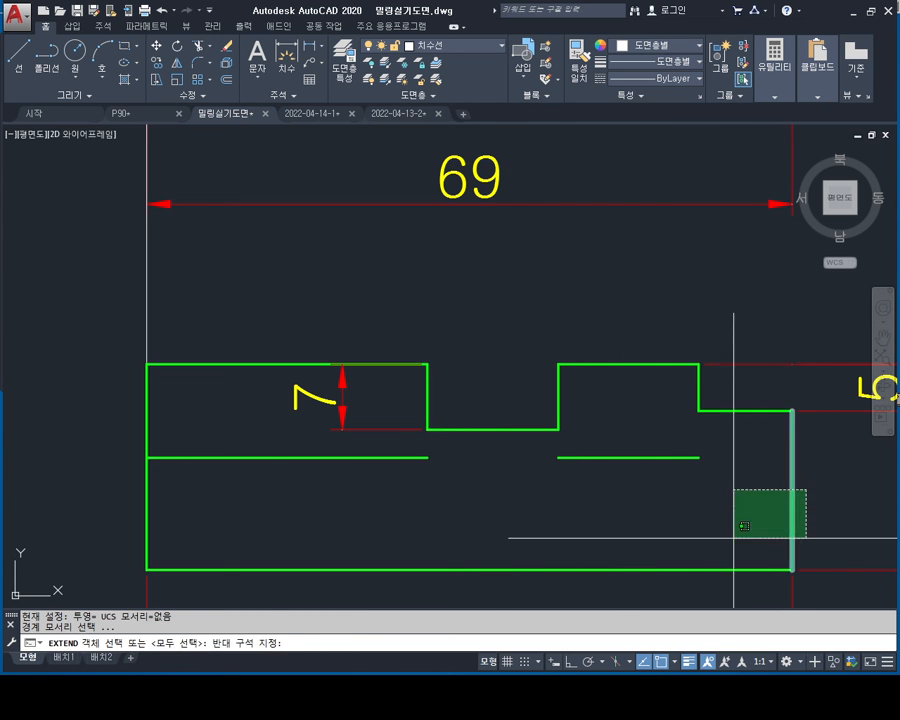
pyautogui.click(735, 565)
pyautogui.press('Return')
pyautogui.click(422, 459)
pyautogui.press('Escape')
pyautogui.press('Escape')
pyautogui.click(576, 458)
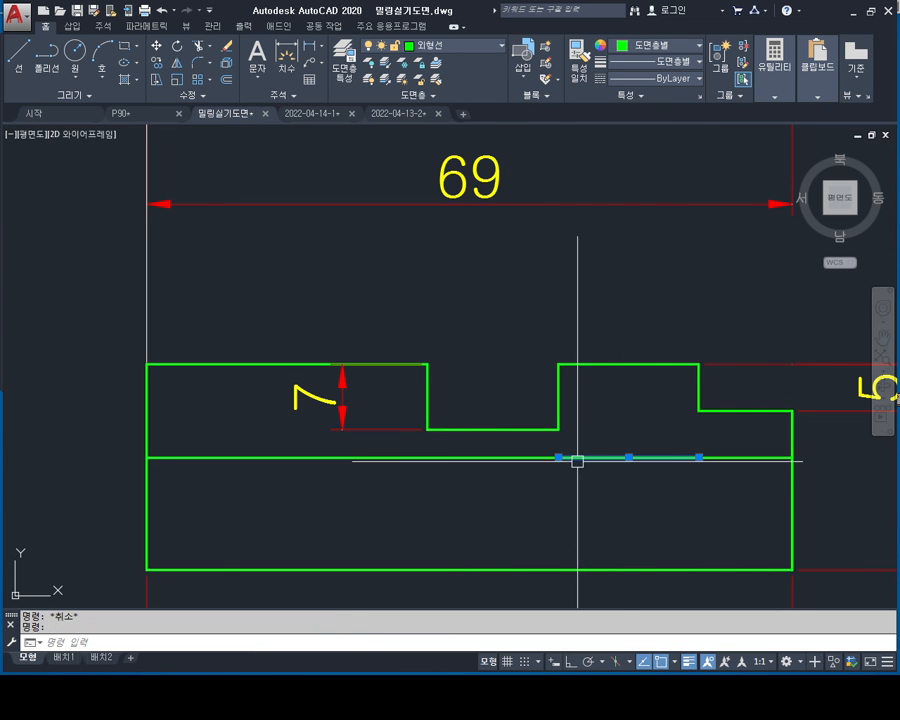
pyautogui.press('Delete')
# Step: Put the full-width offset line in the front view on the 숨은선 layer
pyautogui.moveTo(682, 445); pyautogui.dragTo(660, 411, button='middle')
pyautogui.click(660, 411)
pyautogui.click(626, 468)
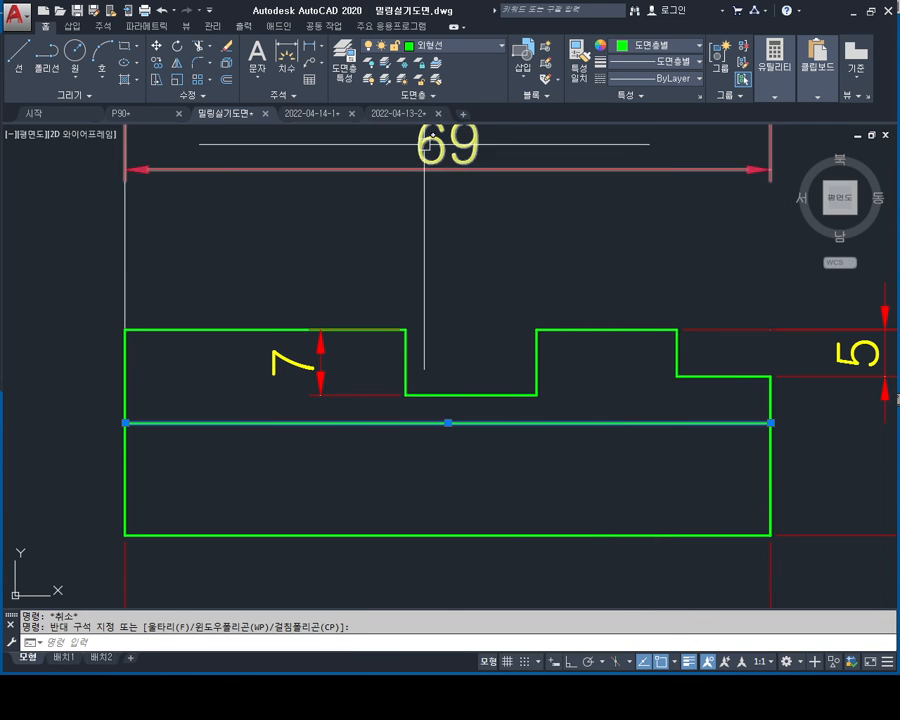
pyautogui.click(437, 151)
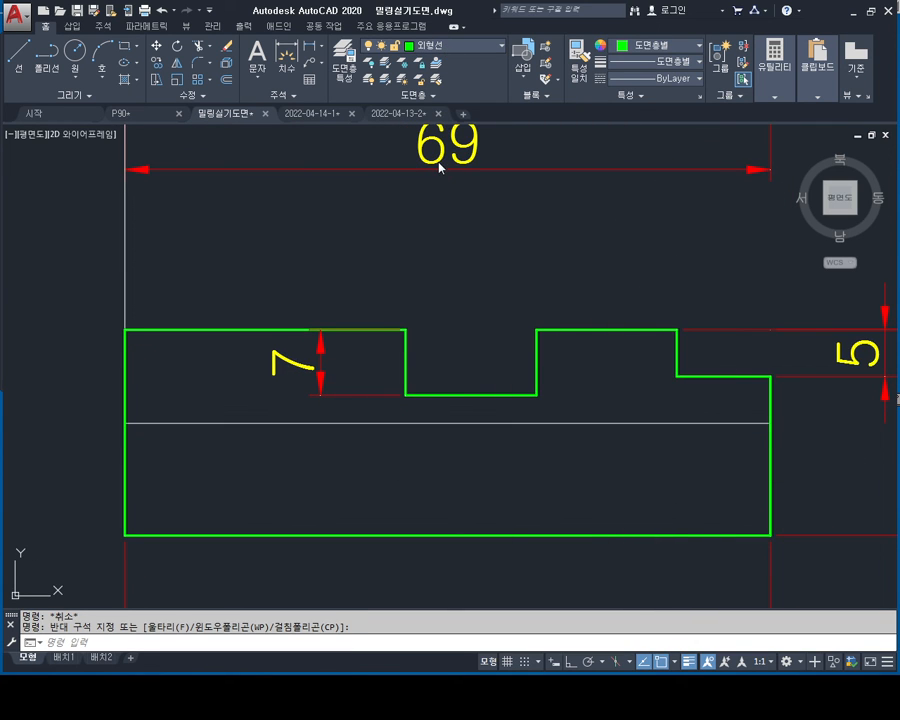
pyautogui.click(440, 112)
pyautogui.press('Escape')
pyautogui.scroll(-1, 573, 269)
pyautogui.moveTo(573, 269); pyautogui.dragTo(537, 326, button='middle')
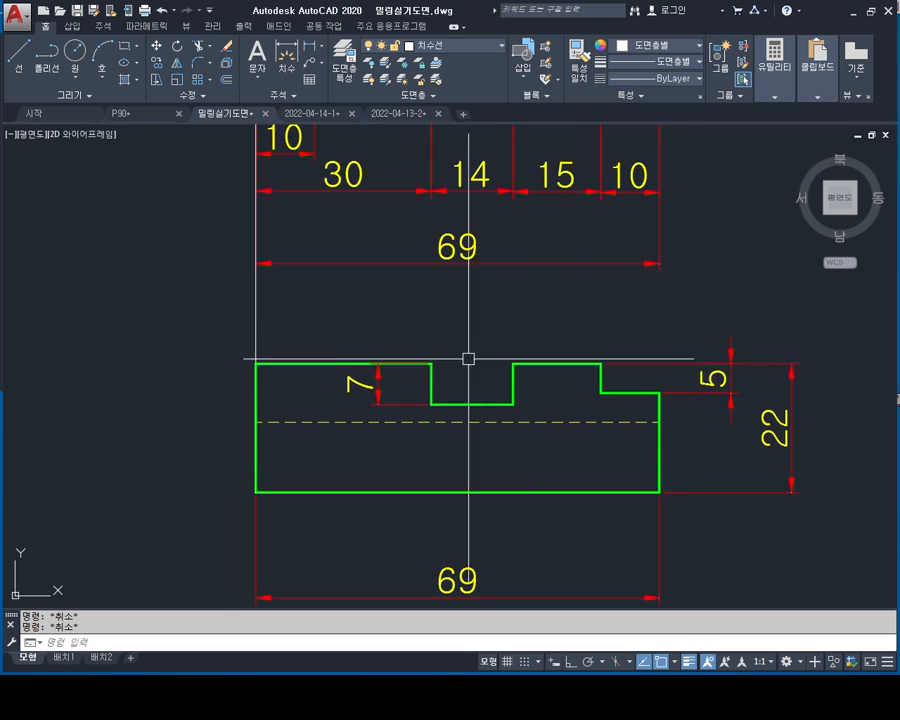
# Step: Add a vertical linear dimension from the front view's top edge to the hidden line, placed left of the outline
pyautogui.moveTo(468, 358); pyautogui.dragTo(484, 336, button='middle')
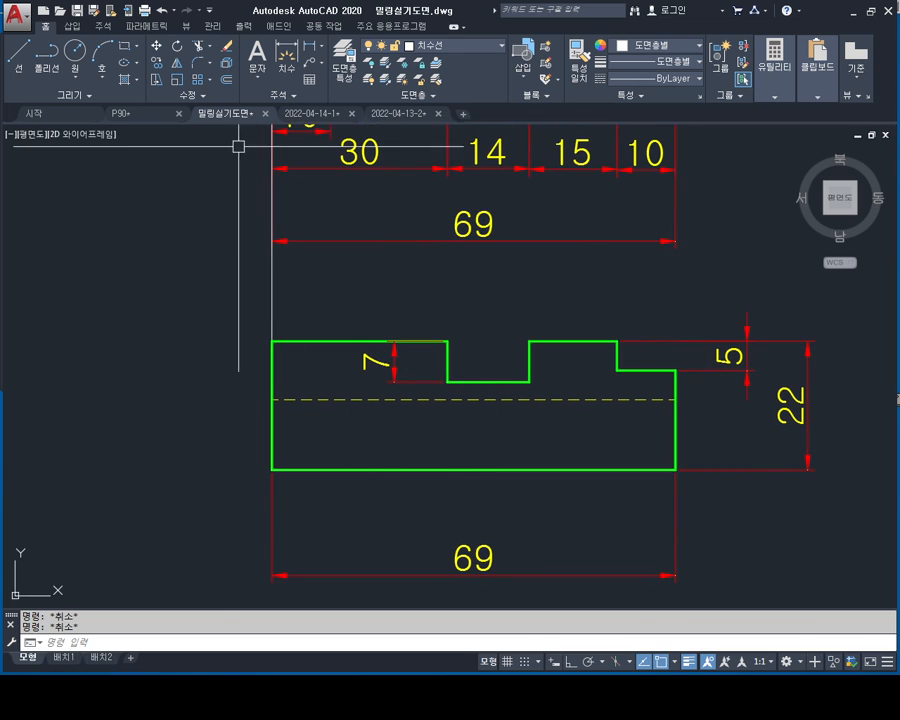
pyautogui.click(272, 341)
pyautogui.click(272, 399)
pyautogui.click(209, 395)
pyautogui.press('Escape')
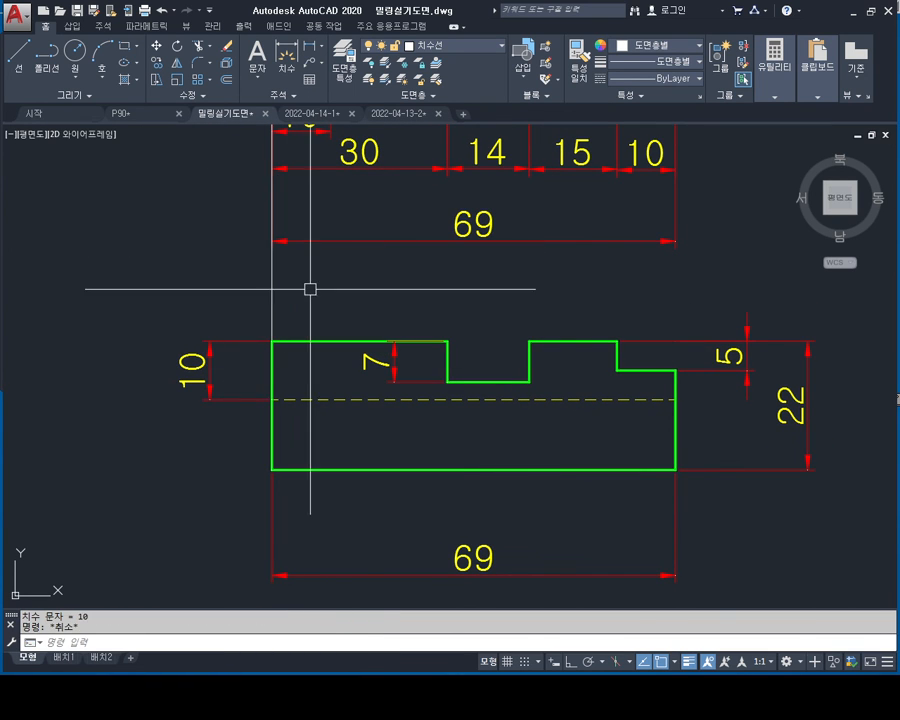
# Step: Erase the vertical construction line running between the left edges of the plan and front views
pyautogui.click(309, 289)
pyautogui.click(189, 312)
pyautogui.press('Delete')
pyautogui.press('Escape')
pyautogui.press('Escape')
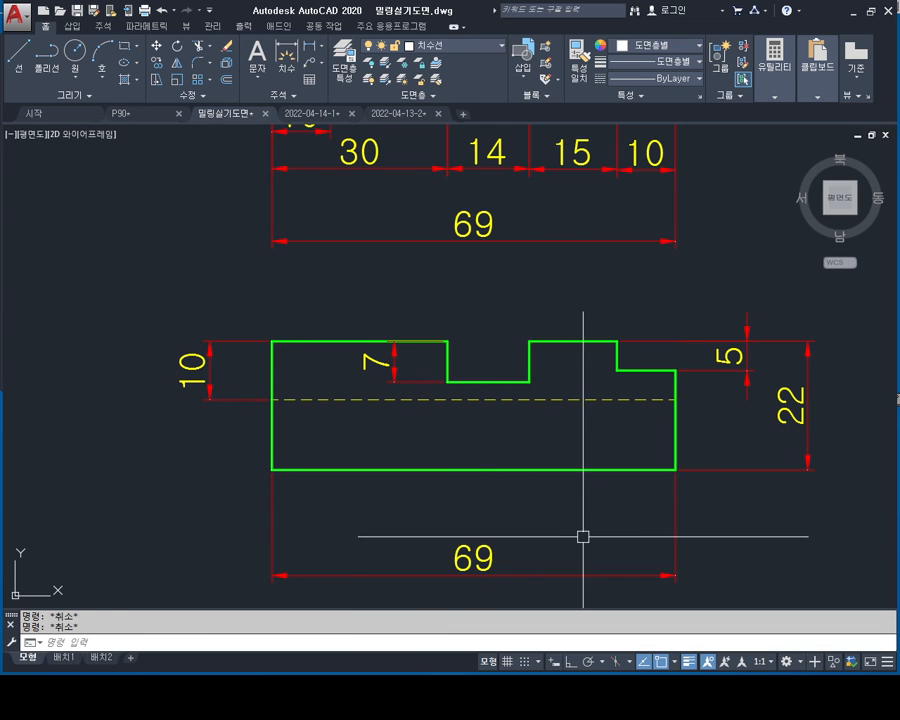
# Step: Erase the leftover vertical construction lines extending above the plan view
pyautogui.scroll(-3, 674, 338)
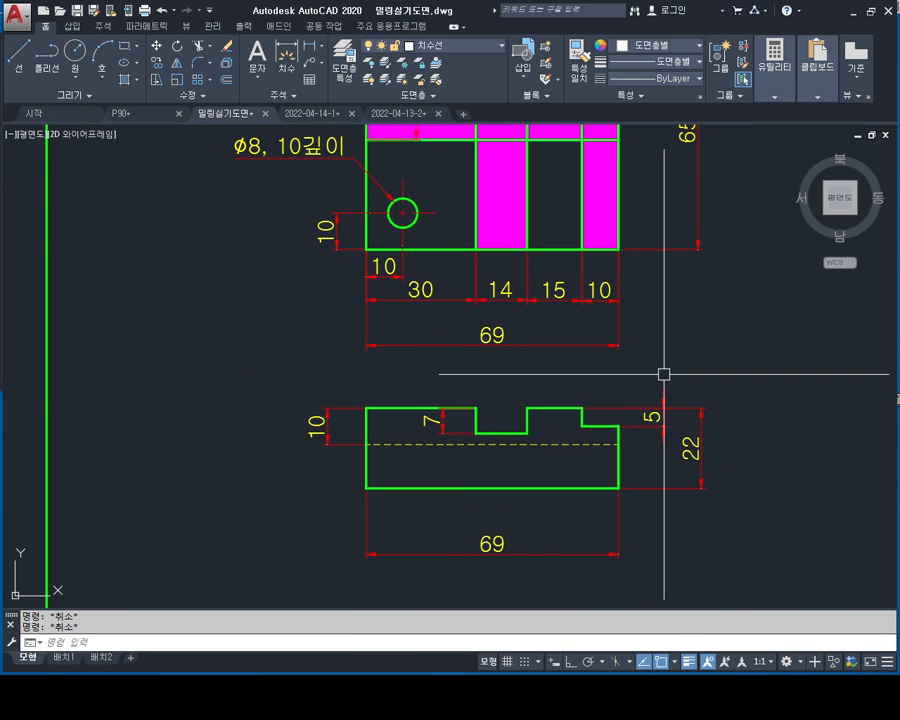
pyautogui.moveTo(667, 367); pyautogui.dragTo(630, 388, button='middle')
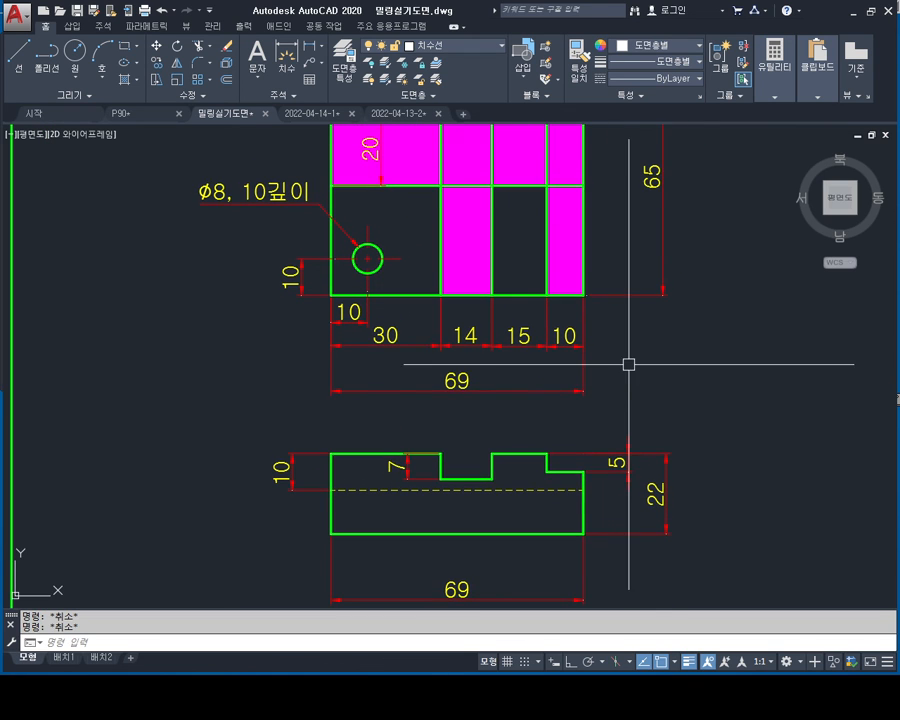
pyautogui.moveTo(610, 338)
pyautogui.mouseDown(button='middle')
pyautogui.moveTo(608, 380)
pyautogui.moveTo(567, 388)
pyautogui.moveTo(548, 358)
pyautogui.moveTo(568, 540)
pyautogui.mouseUp(button='middle')
pyautogui.scroll(-1, 611, 376)
pyautogui.scroll(1, 548, 349)
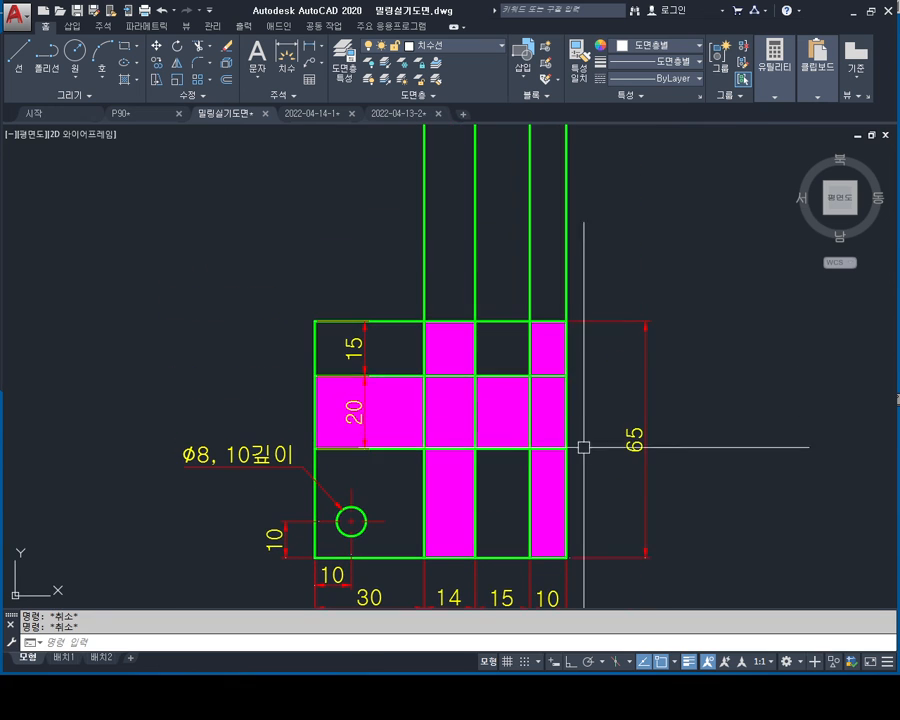
pyautogui.click(615, 219)
pyautogui.click(383, 251)
pyautogui.press('Delete')
pyautogui.moveTo(491, 456)
pyautogui.mouseDown(button='middle')
pyautogui.moveTo(456, 334)
pyautogui.moveTo(475, 311)
pyautogui.mouseUp(button='middle')
pyautogui.press('Escape')
pyautogui.press('Escape')
# Step: Erase all magenta solid fills from the plan view's vertical and horizontal strips
pyautogui.click(418, 273)
pyautogui.press('Delete')
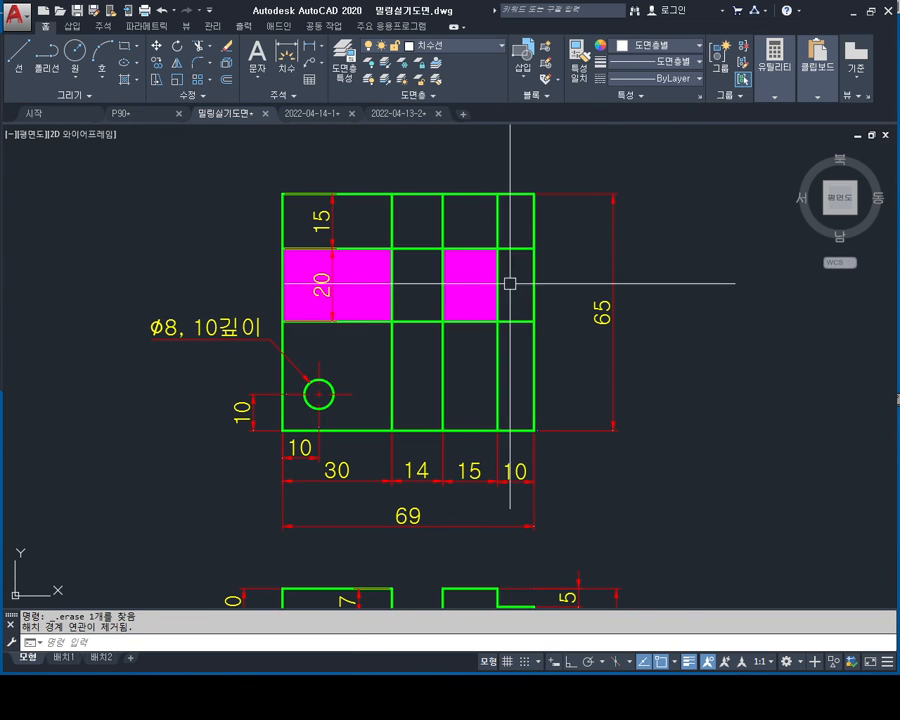
pyautogui.click(470, 288)
pyautogui.press('Delete')
pyautogui.click(372, 296)
pyautogui.moveTo(472, 332)
pyautogui.mouseDown(button='middle')
pyautogui.moveTo(490, 210)
pyautogui.moveTo(489, 369)
pyautogui.mouseUp(button='middle')
pyautogui.press('Escape')
pyautogui.scroll(2, 489, 369)
pyautogui.press('Escape')
pyautogui.press('Escape')
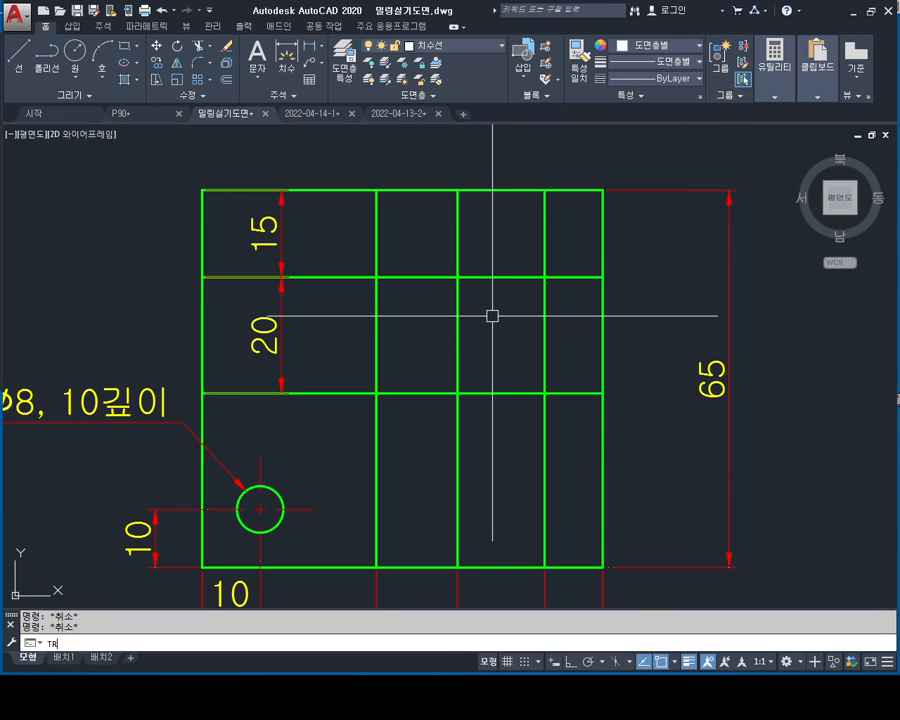
# Step: Trim away the vertical lines crossing the plan view's 20-wide horizontal strip
pyautogui.write('TR')
pyautogui.press('Return')
pyautogui.click(566, 304)
pyautogui.click(370, 330)
pyautogui.press('Escape')
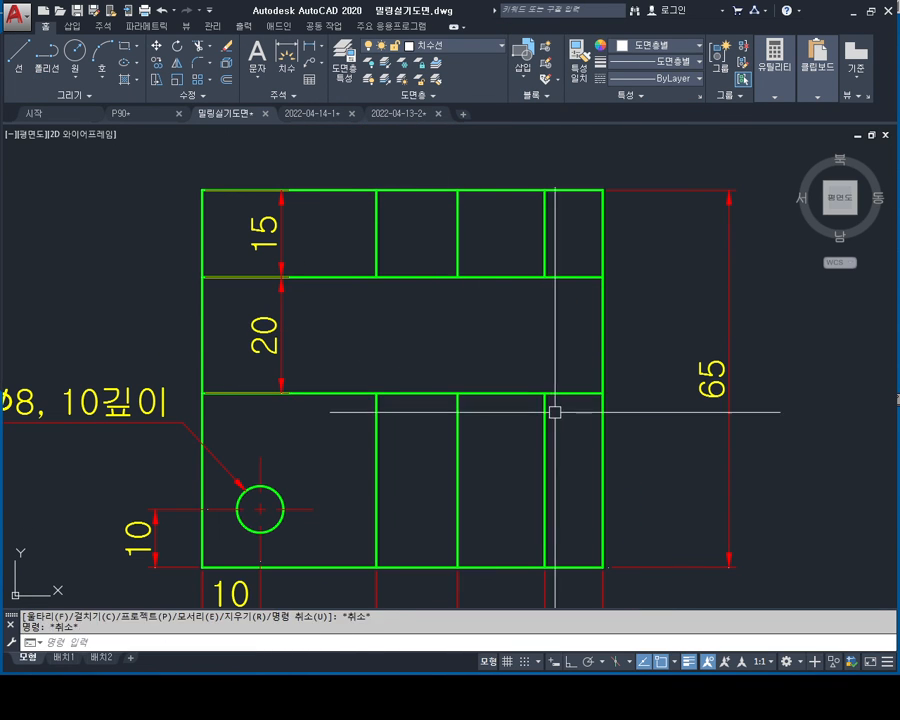
# Step: Draw a vertical line with ortho on from the lower end of the plan view's hole centreline down past the front view's bottom edge
pyautogui.scroll(-2, 555, 412)
pyautogui.moveTo(585, 362); pyautogui.dragTo(565, 332, button='middle')
pyautogui.press('Escape')
pyautogui.moveTo(607, 376); pyautogui.dragTo(588, 298, button='middle')
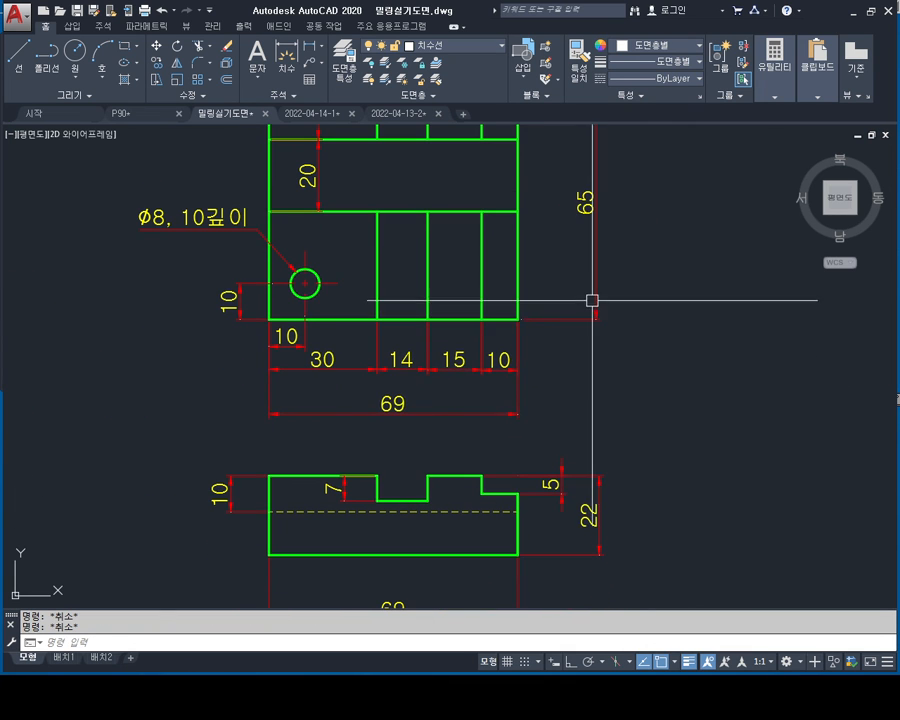
pyautogui.moveTo(520, 409); pyautogui.dragTo(524, 402, button='middle')
pyautogui.moveTo(450, 412); pyautogui.dragTo(460, 370, button='middle')
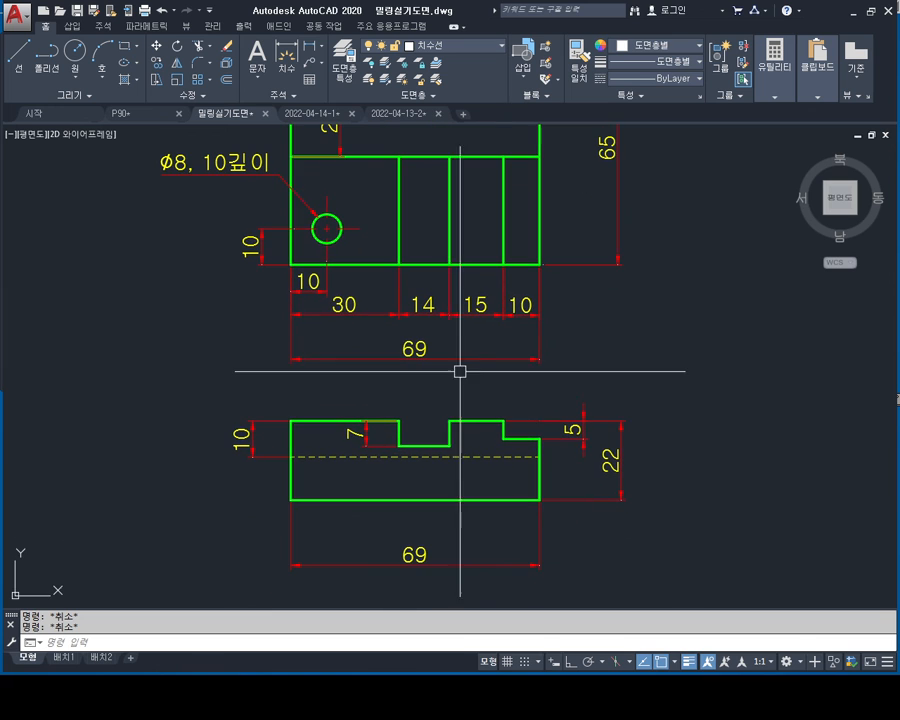
pyautogui.write('l')
pyautogui.press('Return')
pyautogui.scroll(4, 360, 340)
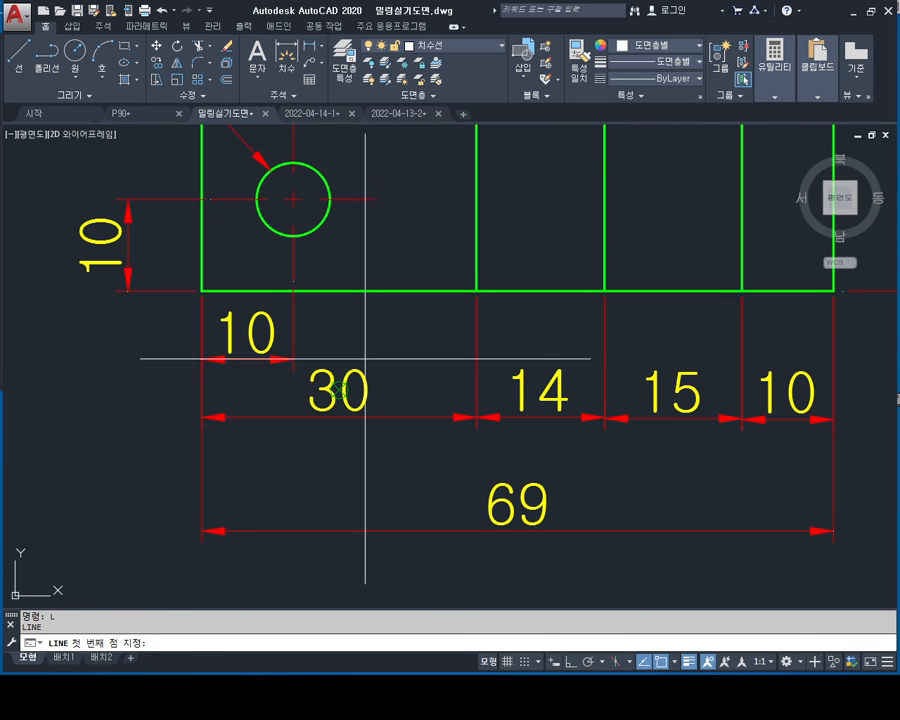
pyautogui.press('Escape')
pyautogui.write('l')
pyautogui.press('Return')
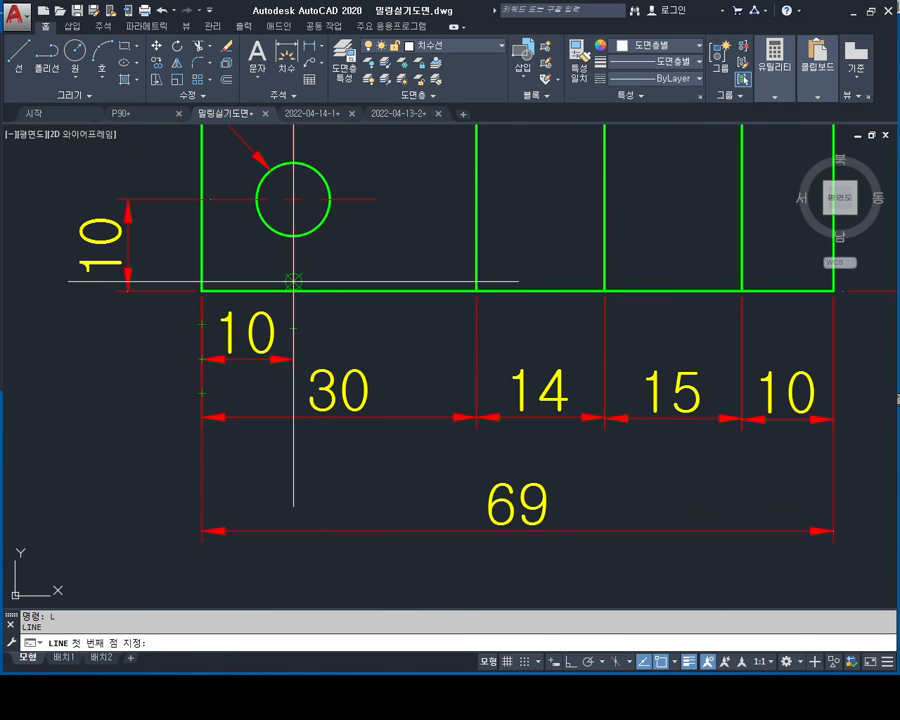
pyautogui.click(293, 281)
pyautogui.moveTo(317, 483); pyautogui.dragTo(334, 147, button='middle')
pyautogui.scroll(-2, 341, 145)
pyautogui.press('F8')
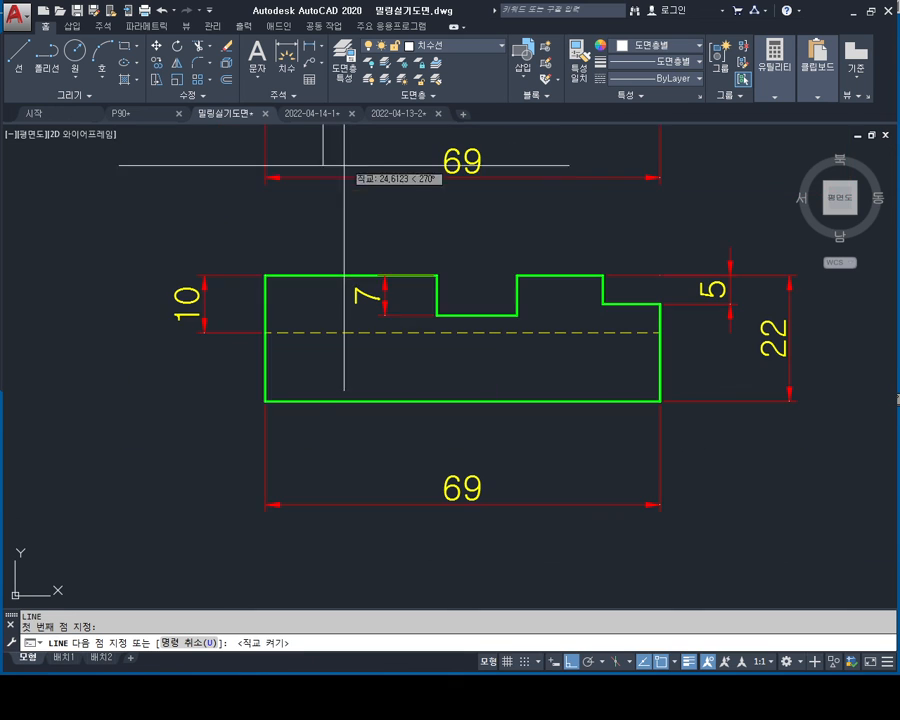
pyautogui.click(321, 455)
pyautogui.press('Escape')
pyautogui.press('Escape')
# Step: Trim the new vertical line back to the front view's upper and lower outline edges
pyautogui.write('TR')
pyautogui.press('Return')
pyautogui.press('Return')
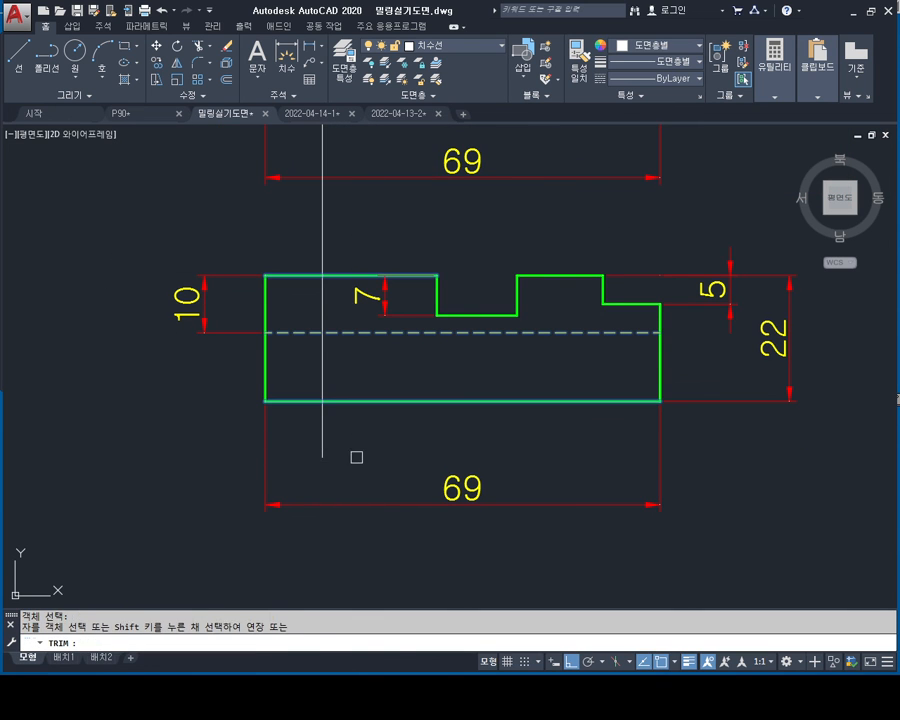
pyautogui.click(321, 437)
pyautogui.press('Escape')
# Step: Assign the vertical line in the front view to the 중심선 layer
pyautogui.moveTo(314, 255); pyautogui.dragTo(371, 337, button='middle')
pyautogui.press('Escape')
pyautogui.scroll(2, 380, 409)
pyautogui.press('Escape')
pyautogui.click(386, 341)
pyautogui.click(352, 360)
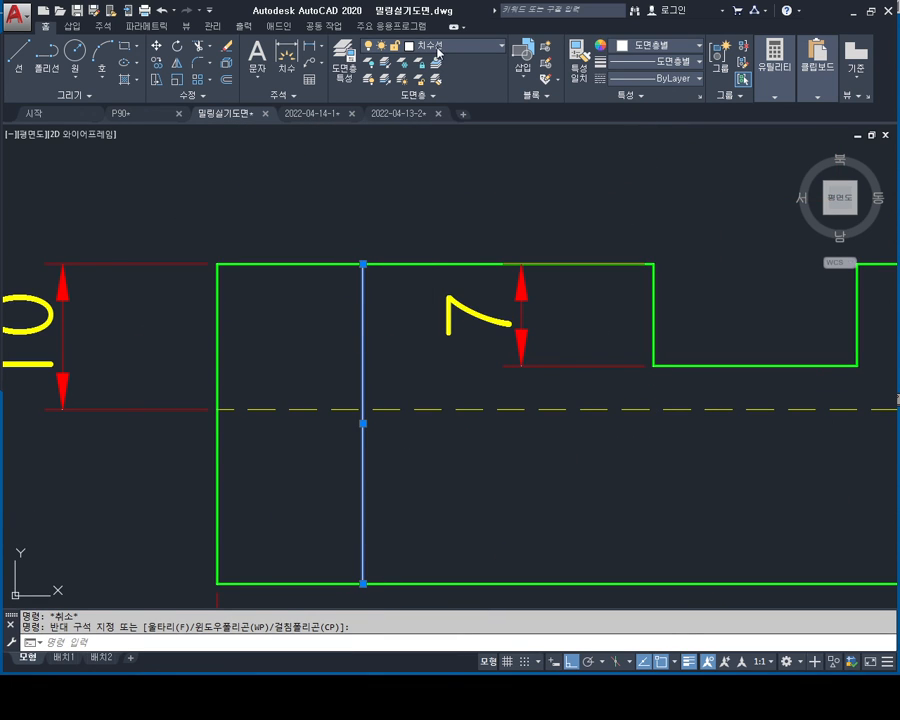
pyautogui.press('Escape')
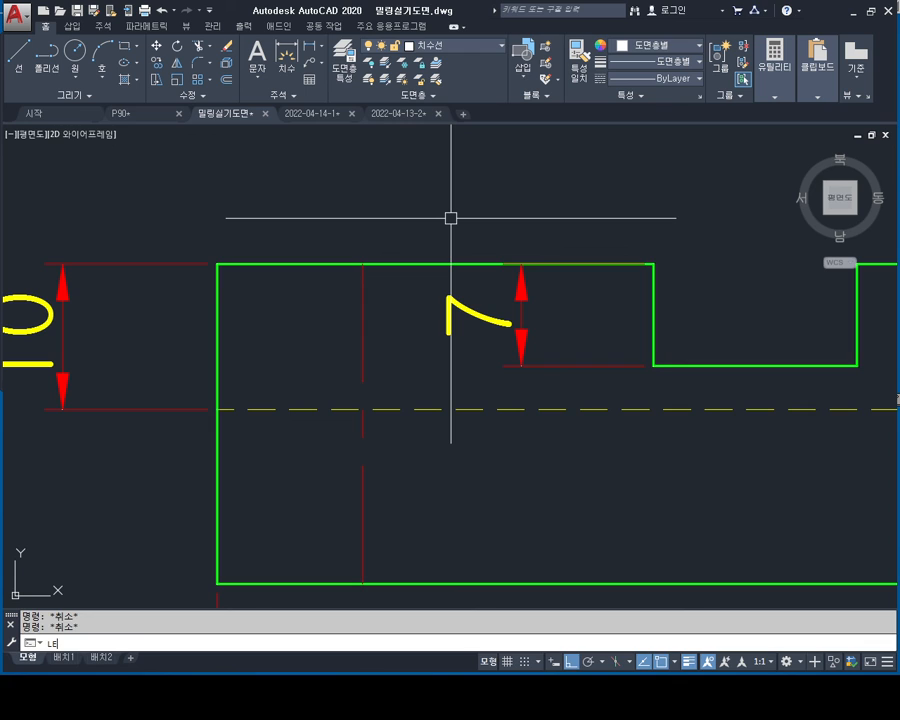
# Step: Lengthen the front view's vertical centreline at both ends by an increment of 5
pyautogui.press('Return')
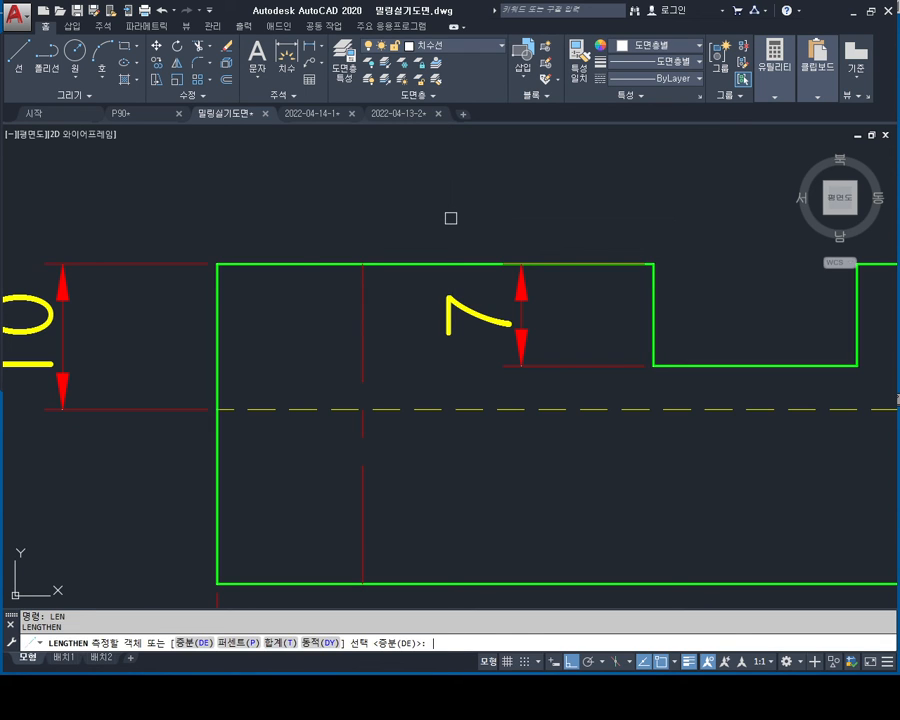
pyautogui.write('DE')
pyautogui.press('Return')
pyautogui.write('5')
pyautogui.press('Return')
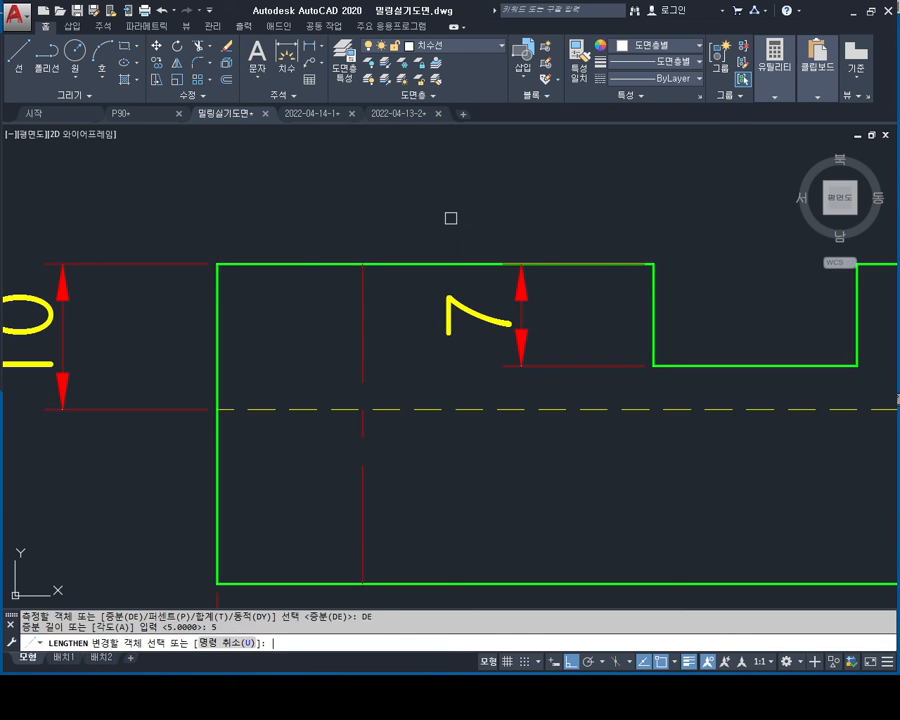
pyautogui.click(367, 304)
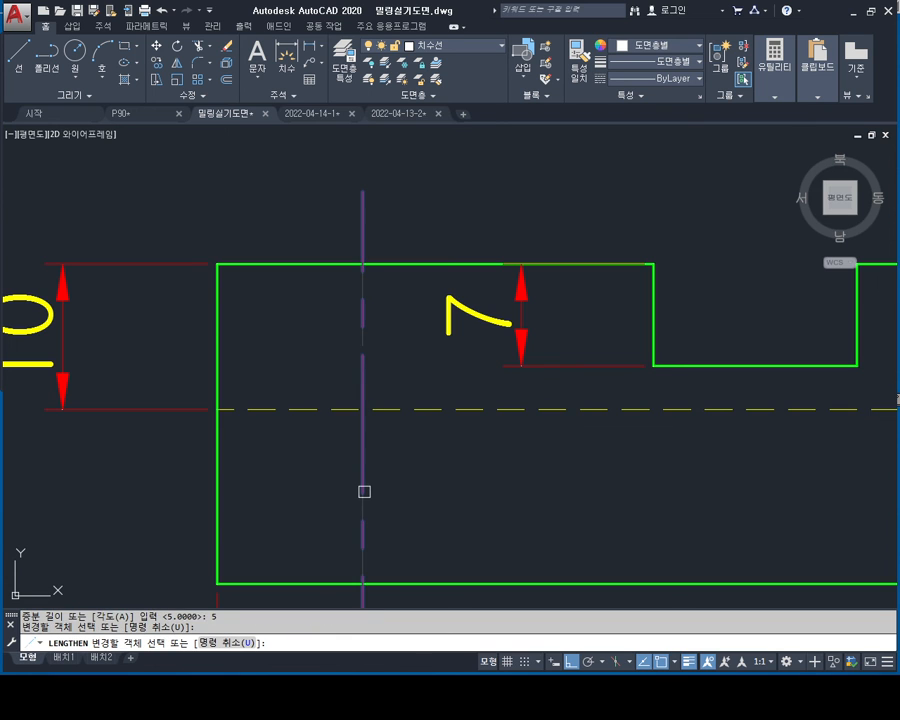
pyautogui.press('Escape')
pyautogui.press('Escape')
# Step: Shorten the lower end of the front view's vertical centreline up to the dashed hidden line
pyautogui.scroll(-2, 420, 425)
pyautogui.scroll(-1, 426, 297)
pyautogui.moveTo(472, 332)
pyautogui.mouseDown(button='middle')
pyautogui.moveTo(426, 297)
pyautogui.moveTo(384, 387)
pyautogui.mouseUp(button='middle')
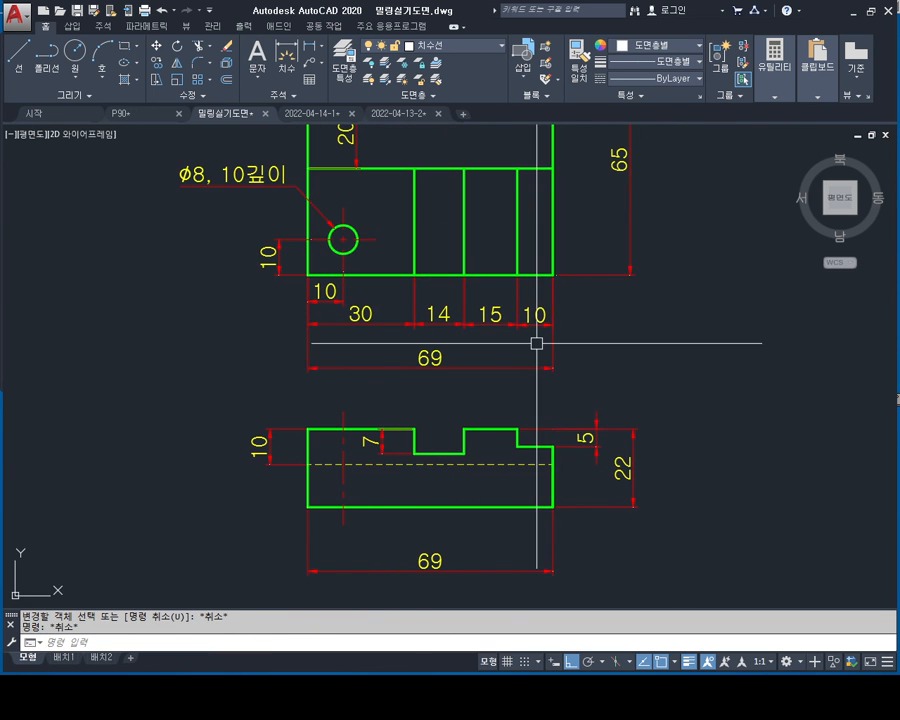
pyautogui.scroll(-1, 523, 360)
pyautogui.moveTo(523, 360); pyautogui.dragTo(505, 373, button='middle')
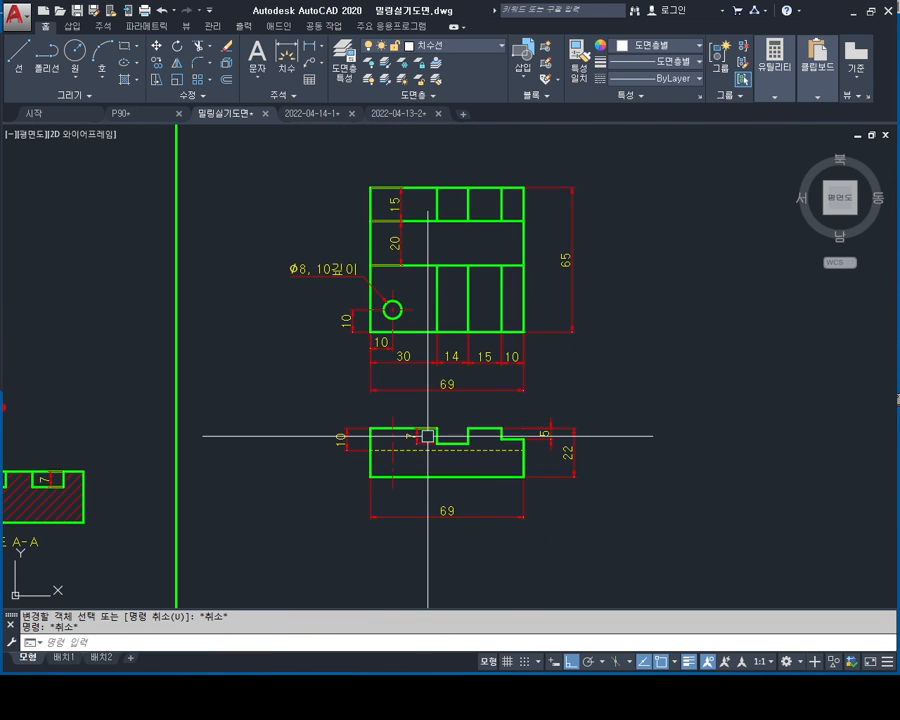
pyautogui.scroll(2, 412, 455)
pyautogui.scroll(2, 371, 473)
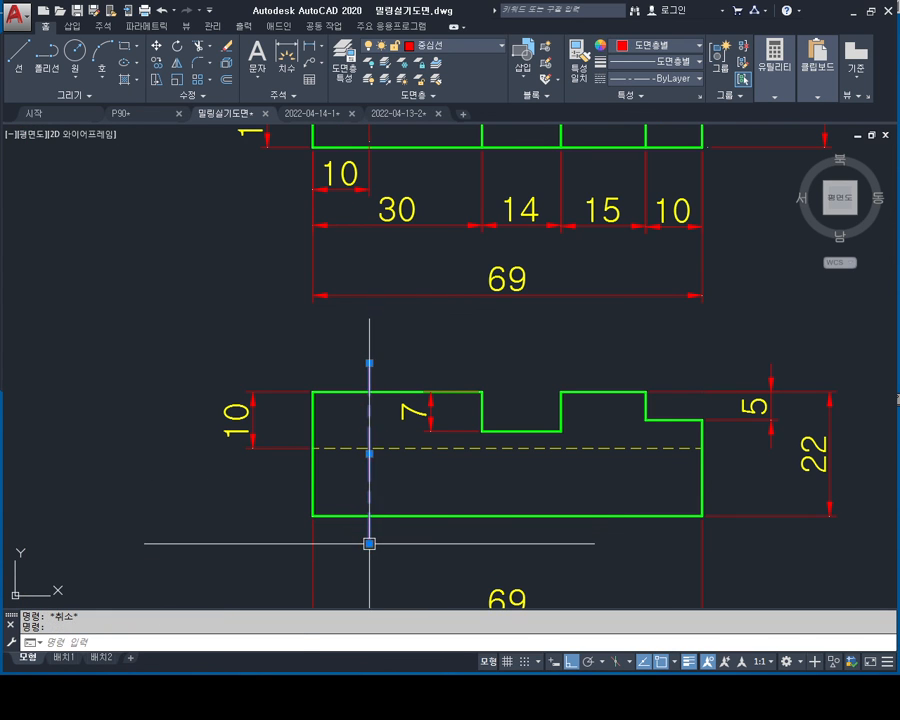
pyautogui.click(369, 543)
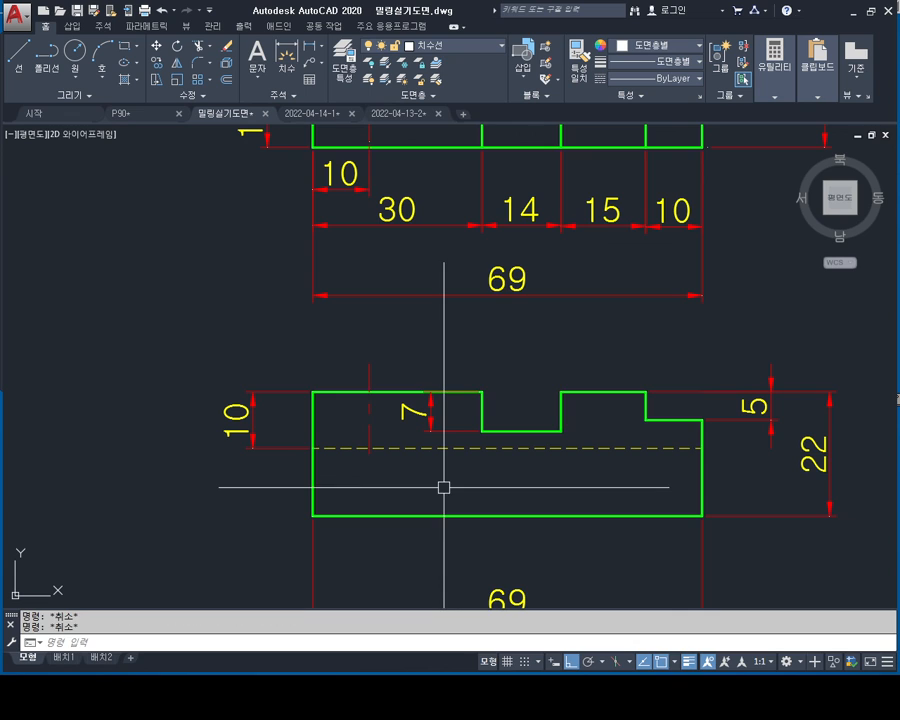
# Step: Lengthen the lower end of the front view's vertical centreline by an increment of 3
pyautogui.write('N')
pyautogui.press('Return')
pyautogui.write('DE')
pyautogui.press('Return')
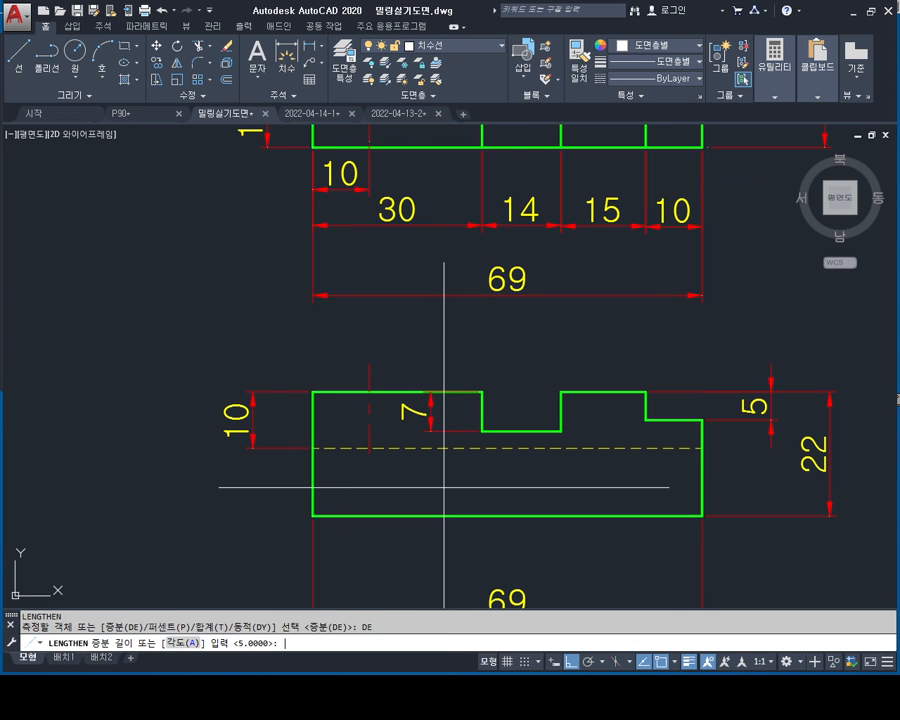
pyautogui.write('3')
pyautogui.press('Return')
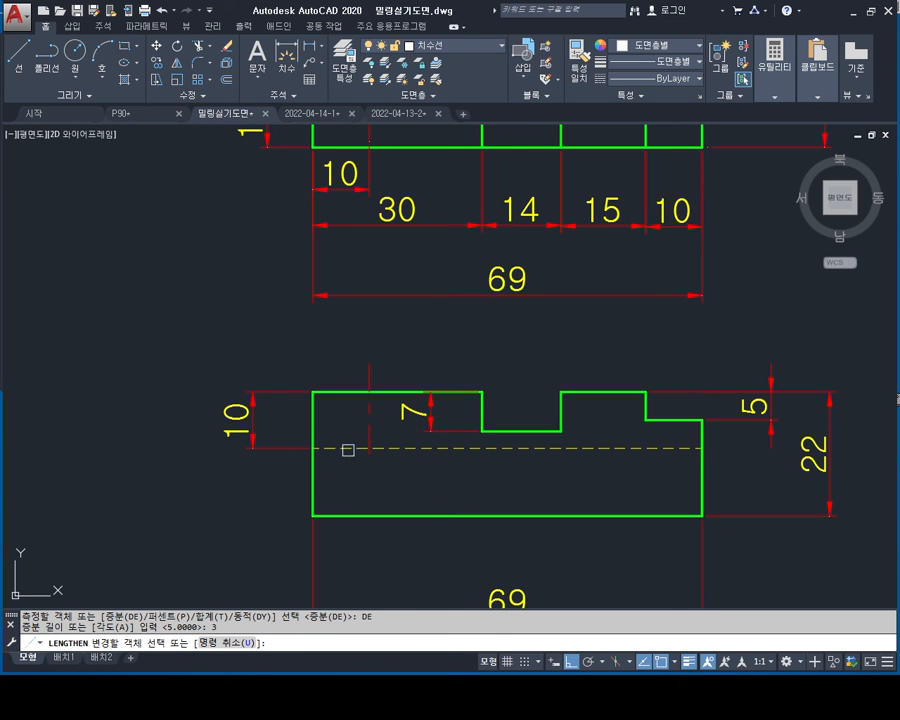
pyautogui.press('Escape')
# Step: Save the drawing 밀링실기도면.dwg
pyautogui.scroll(-4, 416, 406)
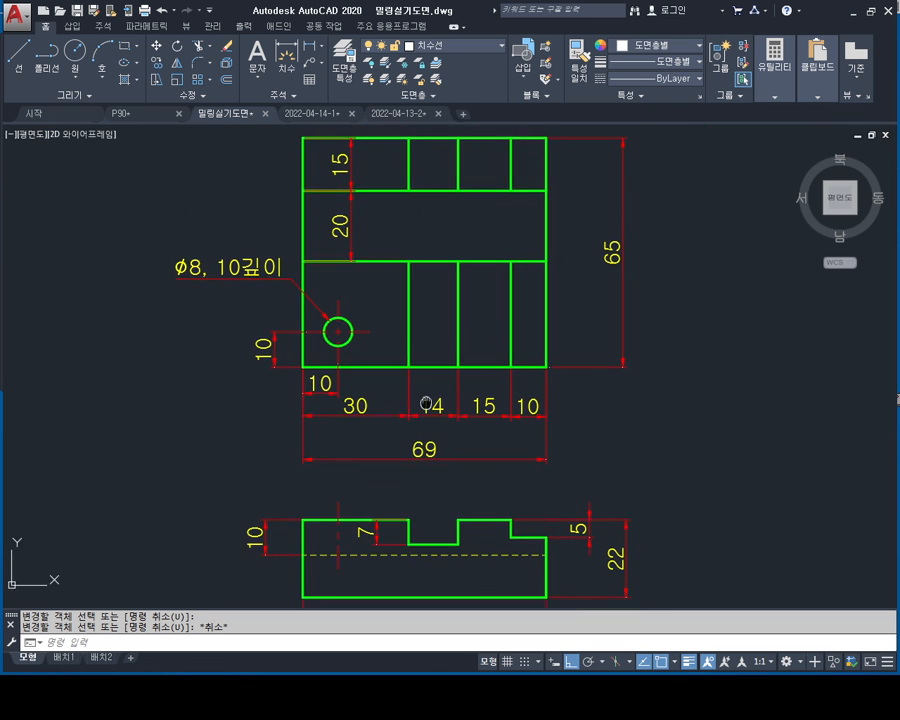
pyautogui.scroll(2, 424, 383)
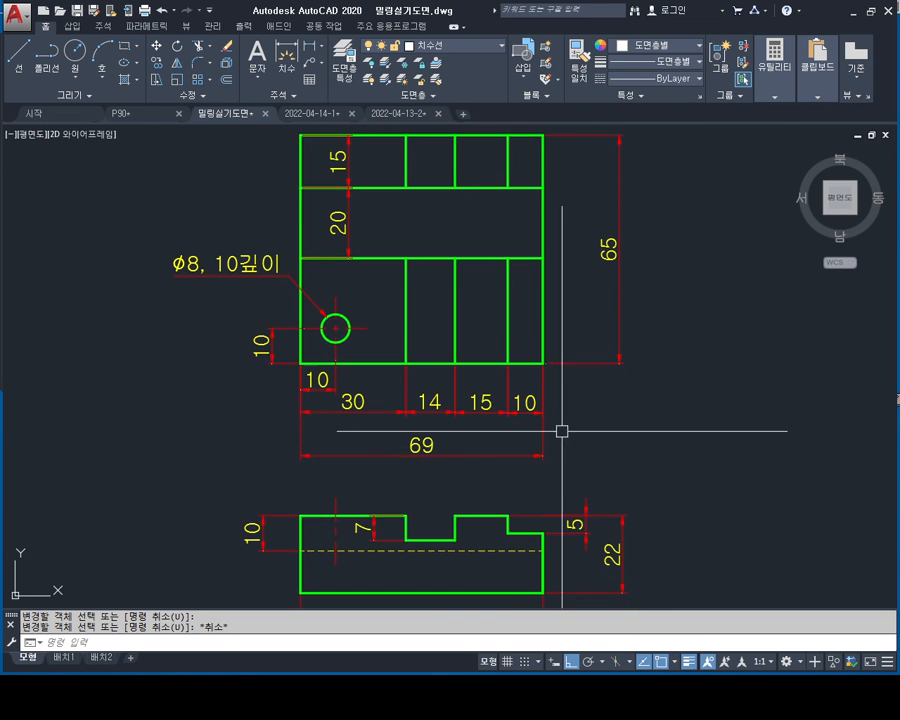
pyautogui.scroll(-2, 545, 410)
pyautogui.moveTo(520, 385); pyautogui.dragTo(512, 361, button='middle')
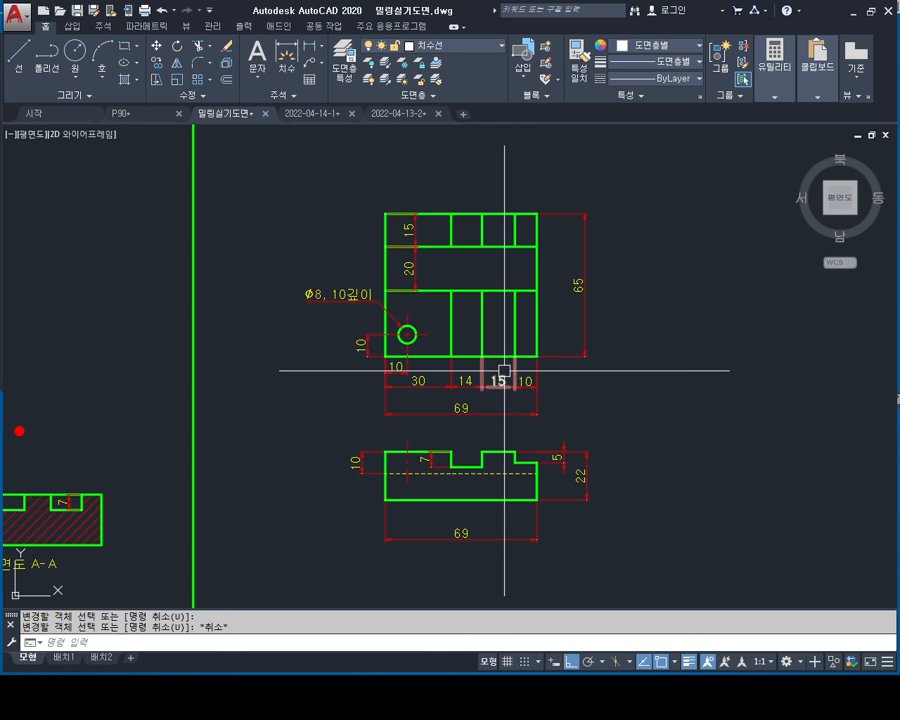
pyautogui.hotkey('ctrl', 's')
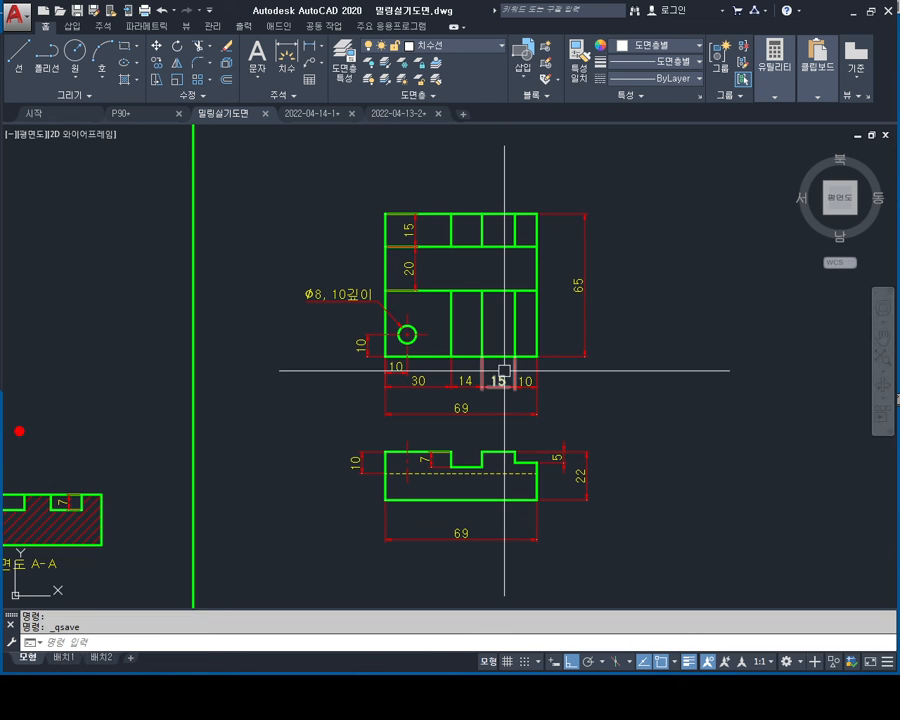